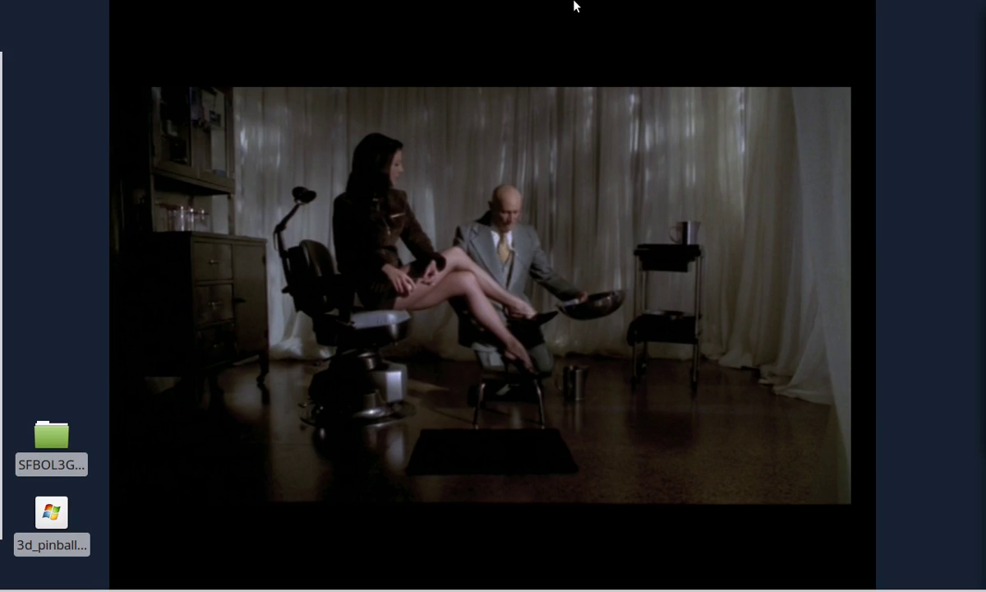
- Open the taskbar panel's Add New Items list, then close it
{"action": "mouse_move", "coordinate": [3, 195]}
{"action": "mouse_move", "coordinate": [583, 587]}
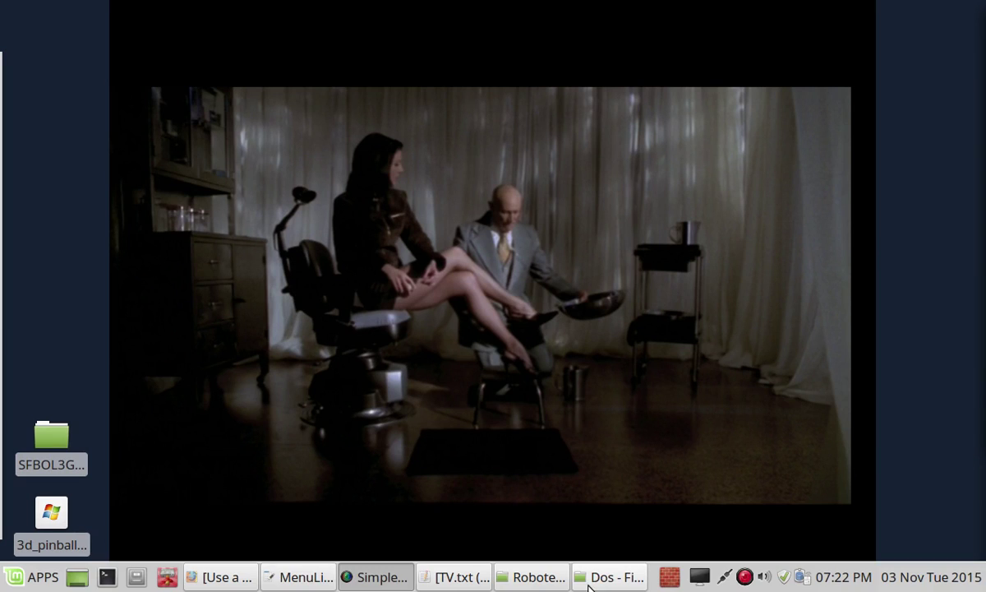
{"action": "right_click", "coordinate": [653, 577]}
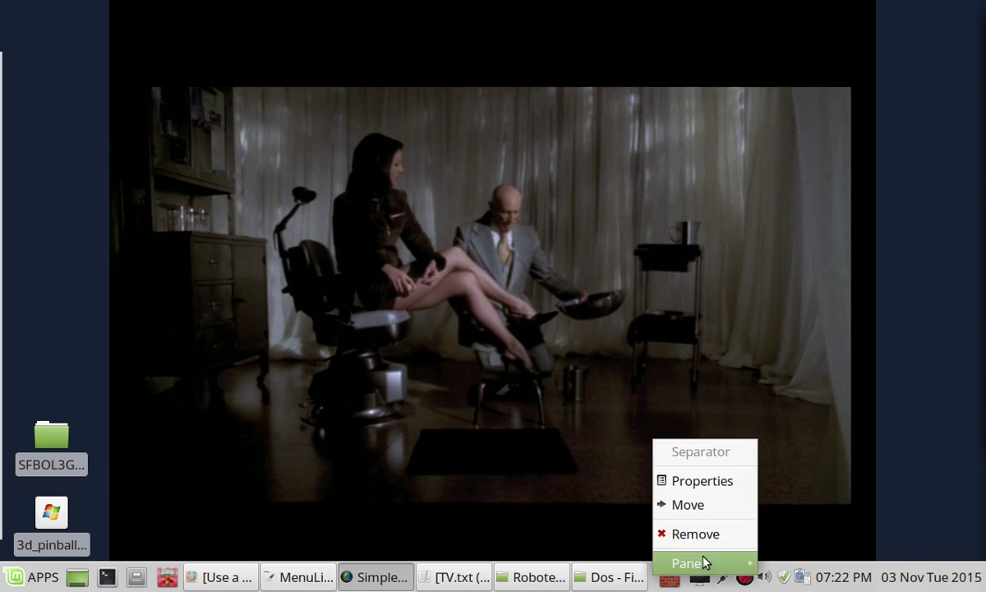
{"action": "mouse_move", "coordinate": [703, 564]}
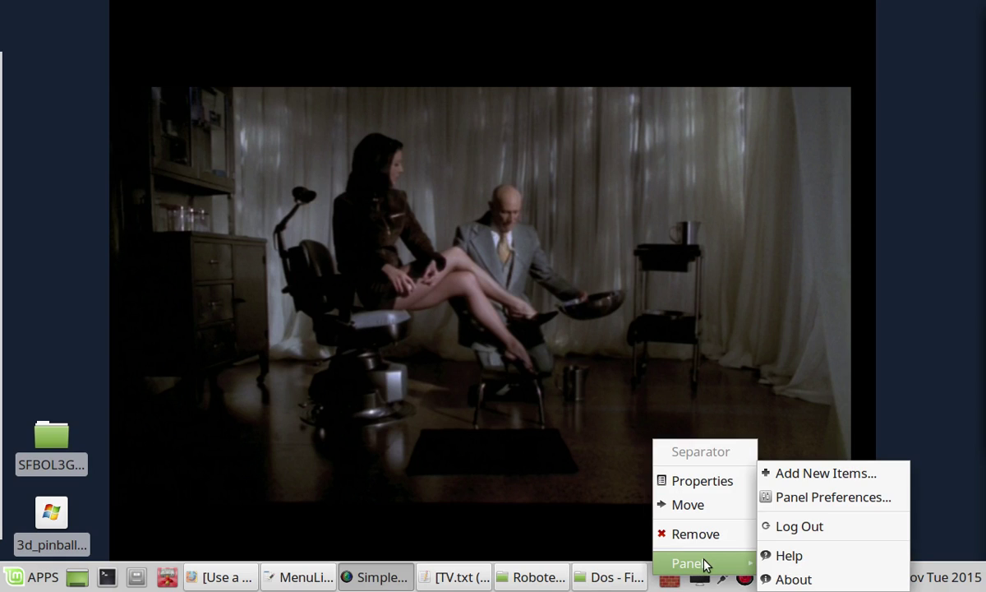
{"action": "left_click", "coordinate": [851, 474]}
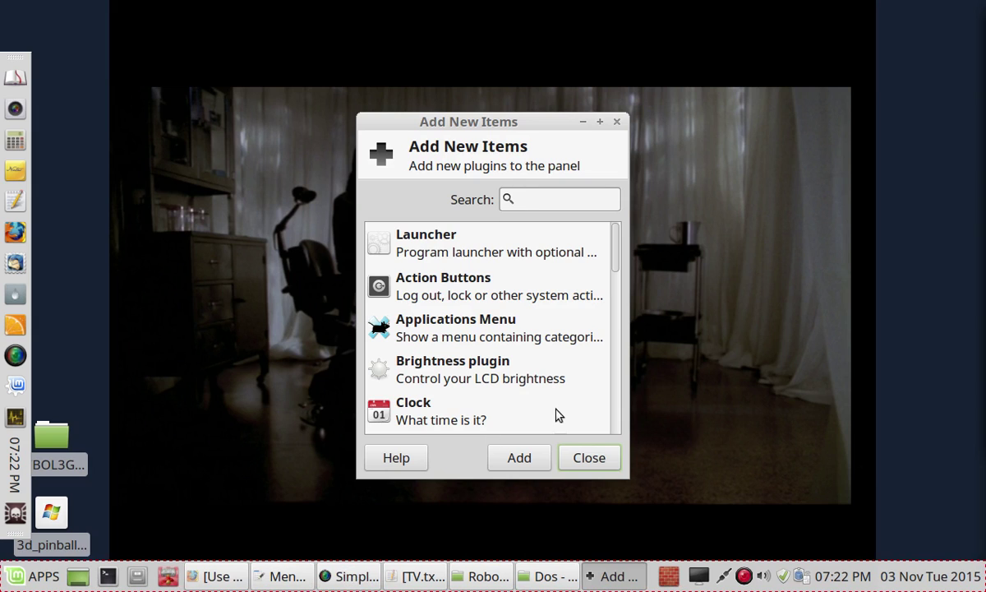
{"action": "left_click", "coordinate": [590, 458]}
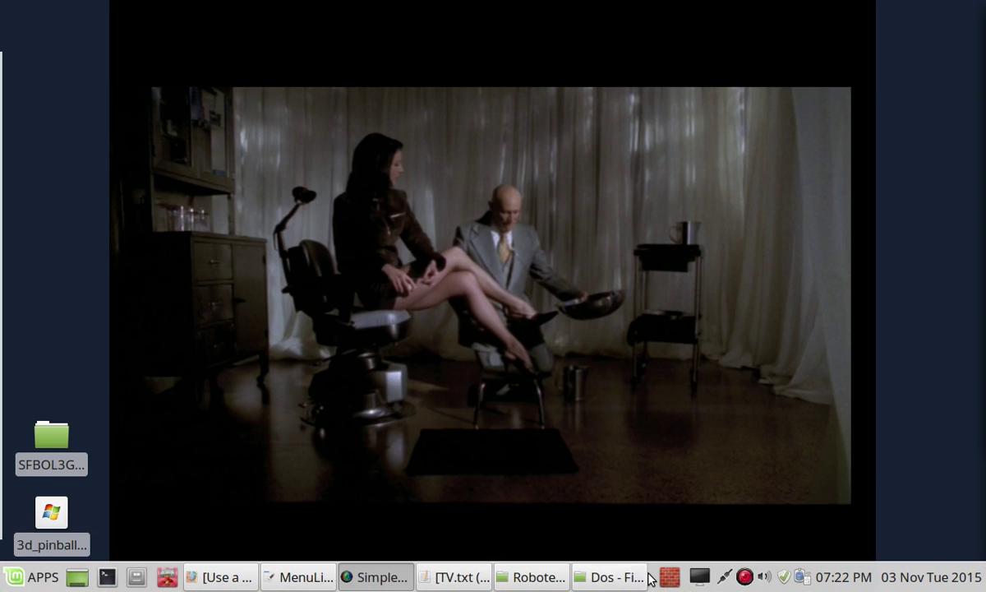
- Open Panel Preferences from the taskbar panel's Panel submenu
{"action": "right_click", "coordinate": [654, 580]}
{"action": "mouse_move", "coordinate": [690, 565]}
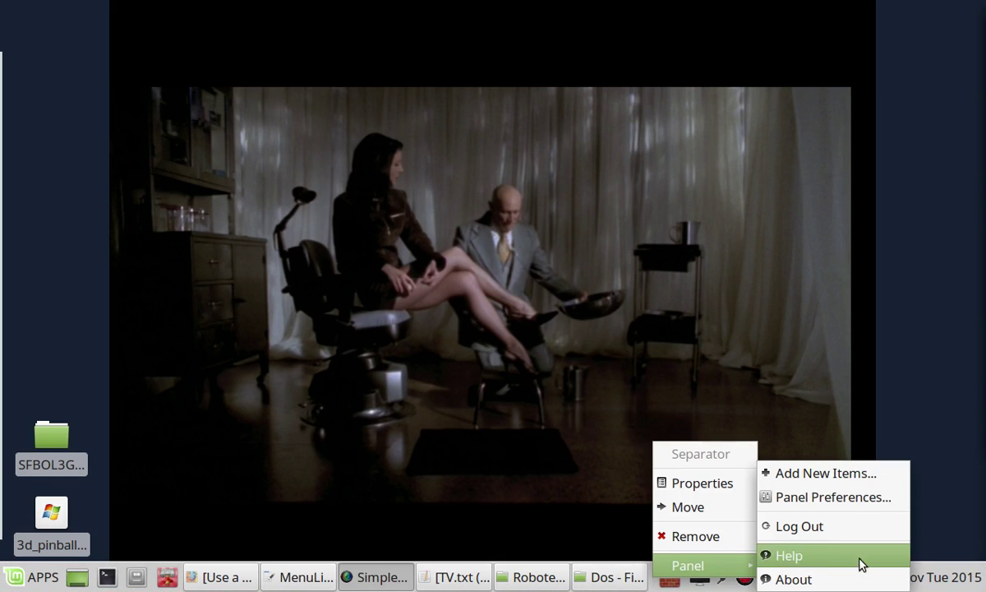
{"action": "left_click", "coordinate": [871, 496]}
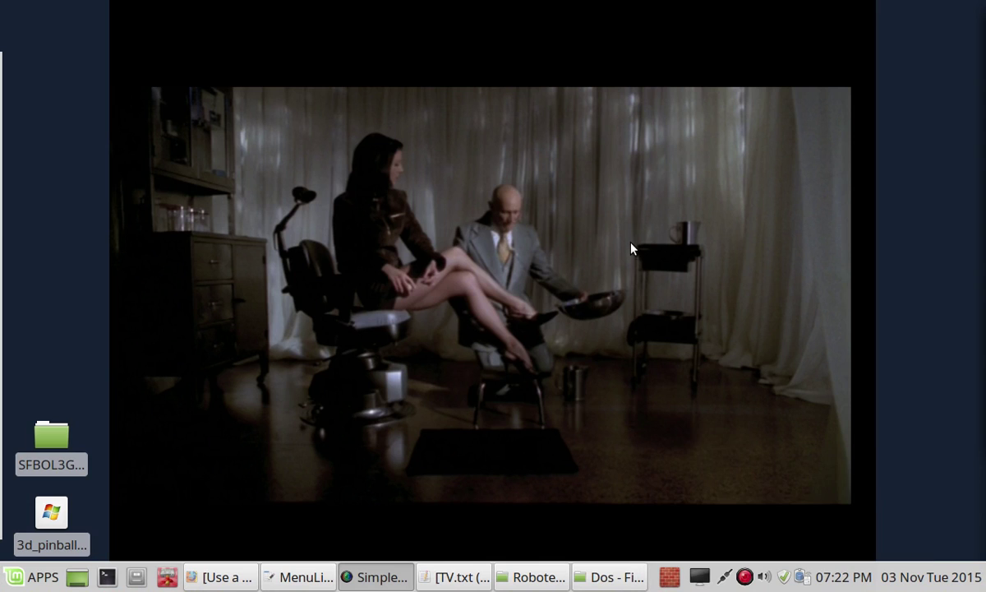
{"action": "left_click_drag", "start_coordinate": [762, 17], "coordinate": [575, 52]}
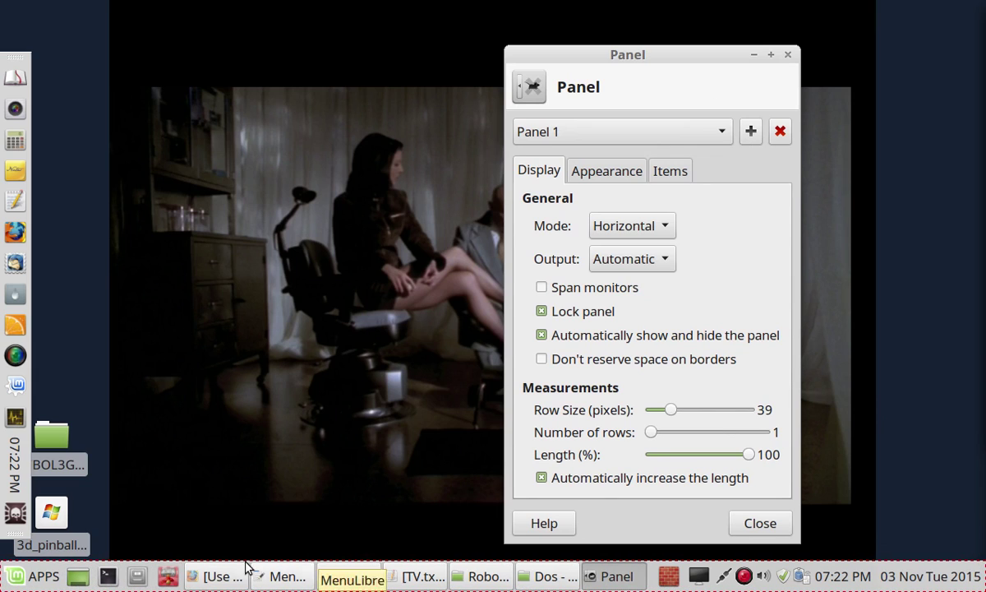
{"action": "right_click", "coordinate": [652, 575]}
{"action": "mouse_move", "coordinate": [711, 567]}
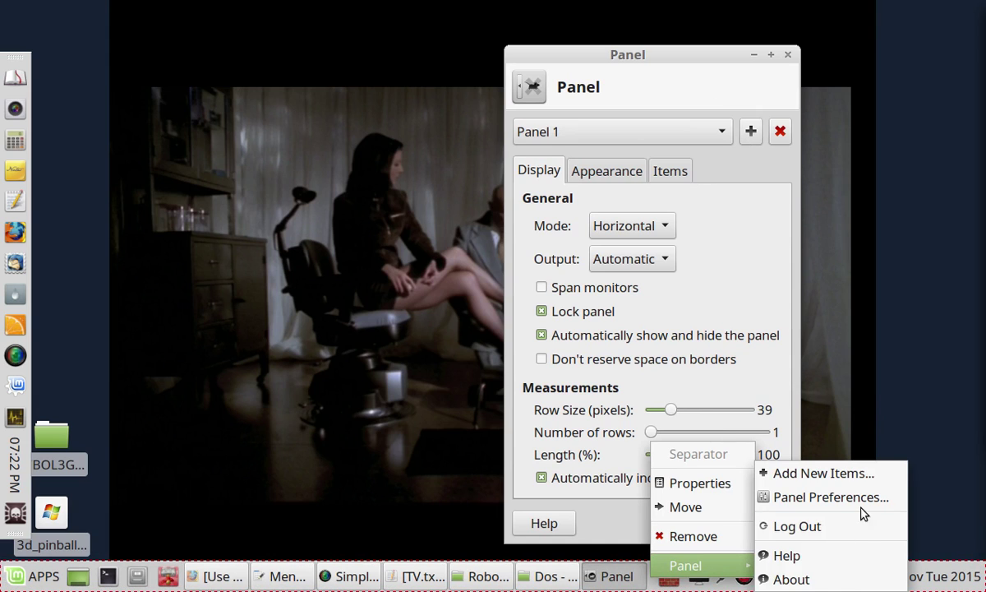
{"action": "left_click", "coordinate": [866, 474]}
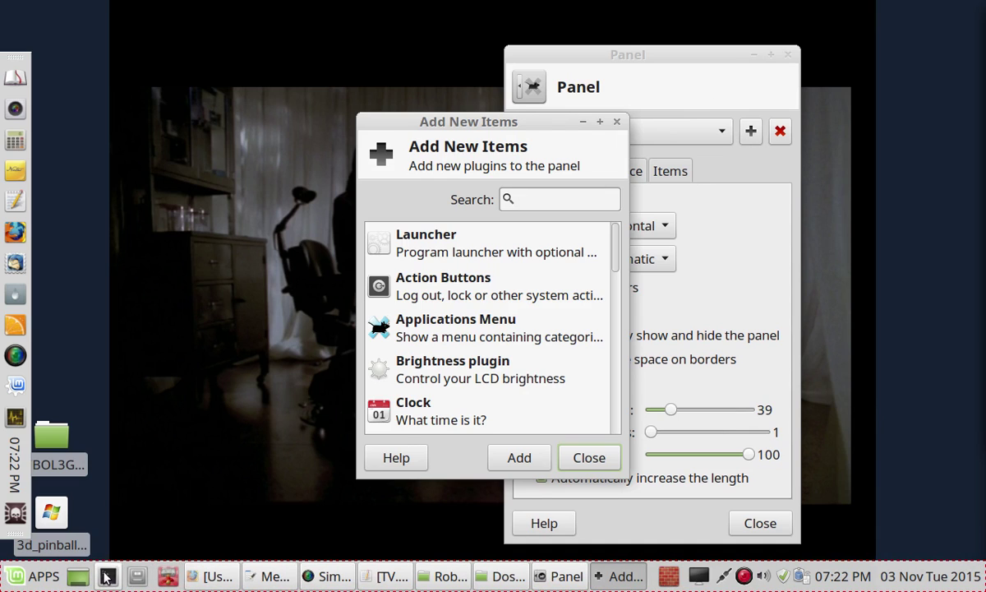
{"action": "left_click", "coordinate": [577, 458]}
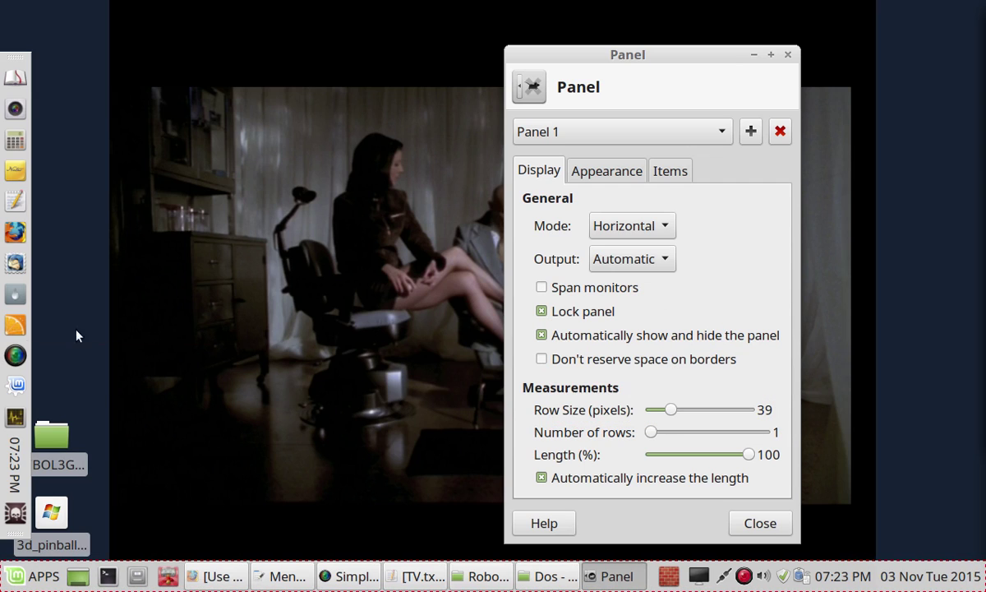
- Add Panel 3, drag it toward the top, enable auto-hide and don't reserve border space
{"action": "left_click", "coordinate": [751, 131]}
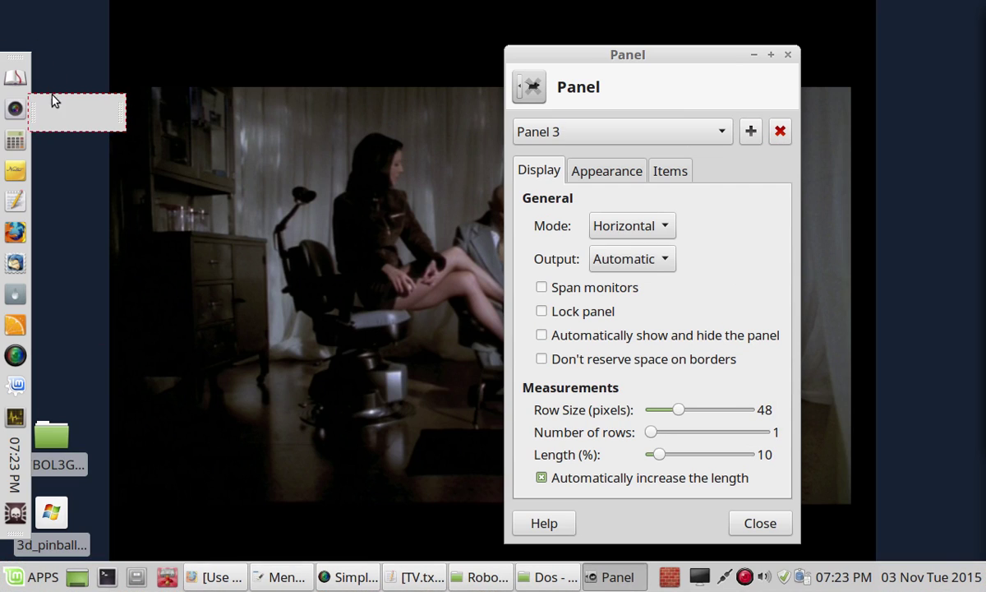
{"action": "left_click_drag", "start_coordinate": [51, 97], "coordinate": [306, 152]}
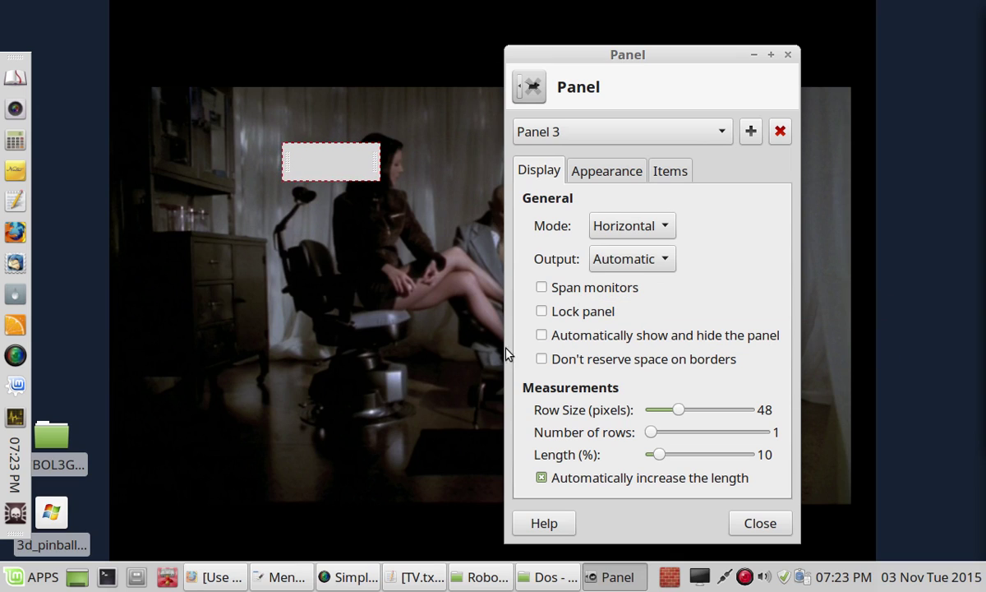
{"action": "left_click", "coordinate": [630, 340]}
{"action": "left_click", "coordinate": [647, 361]}
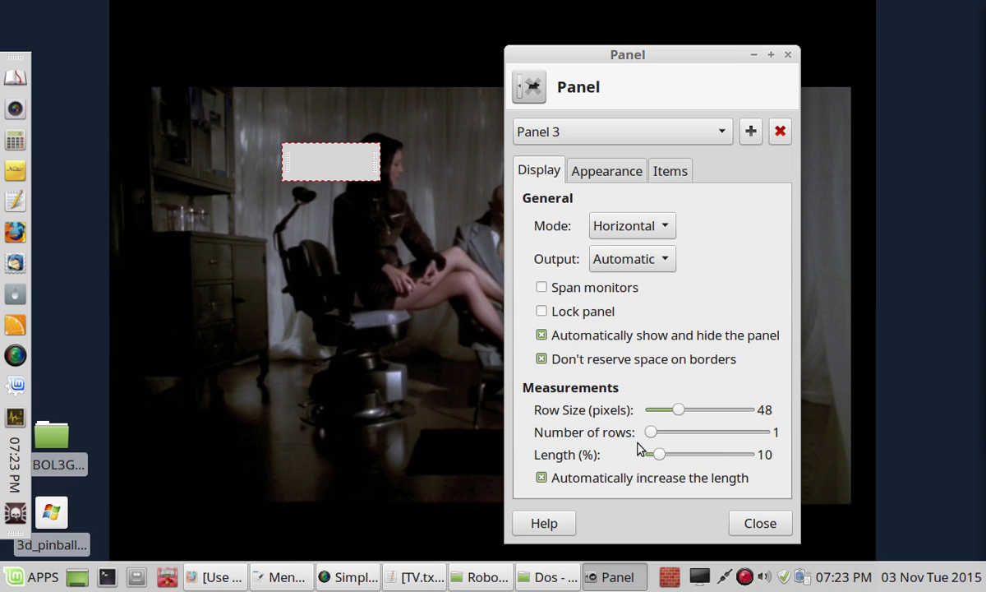
- Add a Launcher item to Panel 3 from the Add New Items list
{"action": "right_click", "coordinate": [313, 161]}
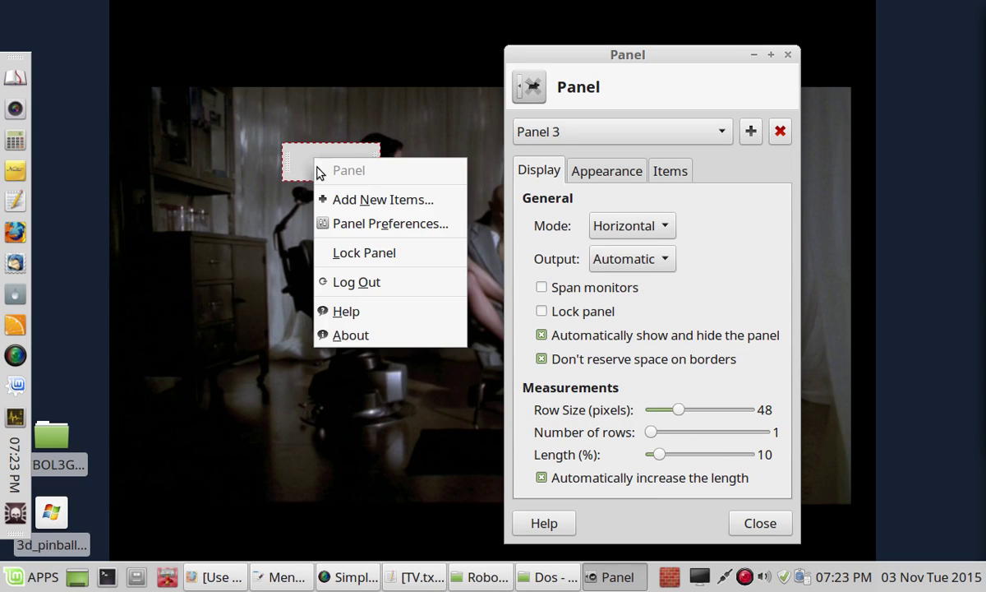
{"action": "left_click", "coordinate": [396, 200]}
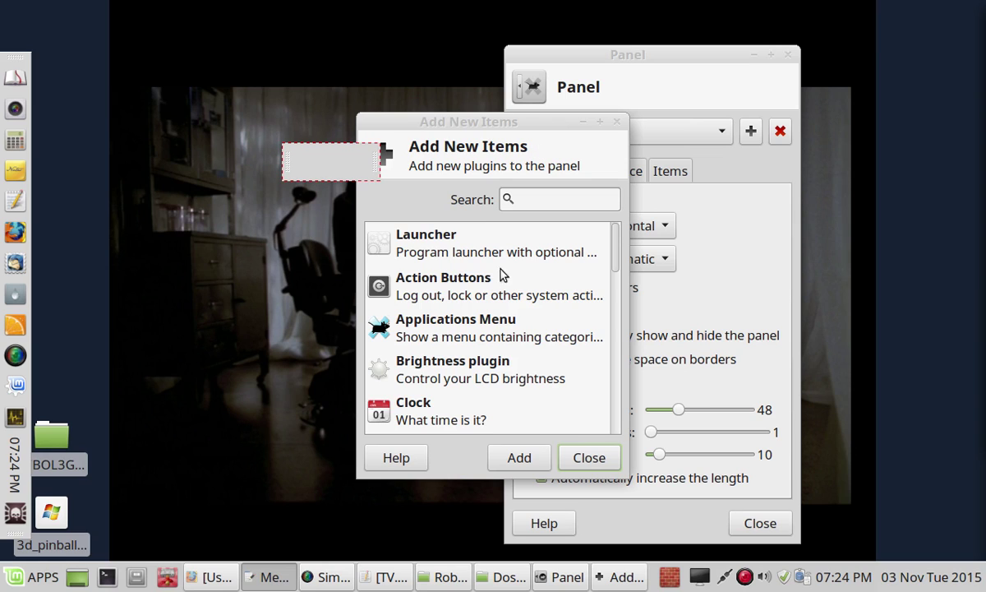
{"action": "left_click", "coordinate": [452, 259]}
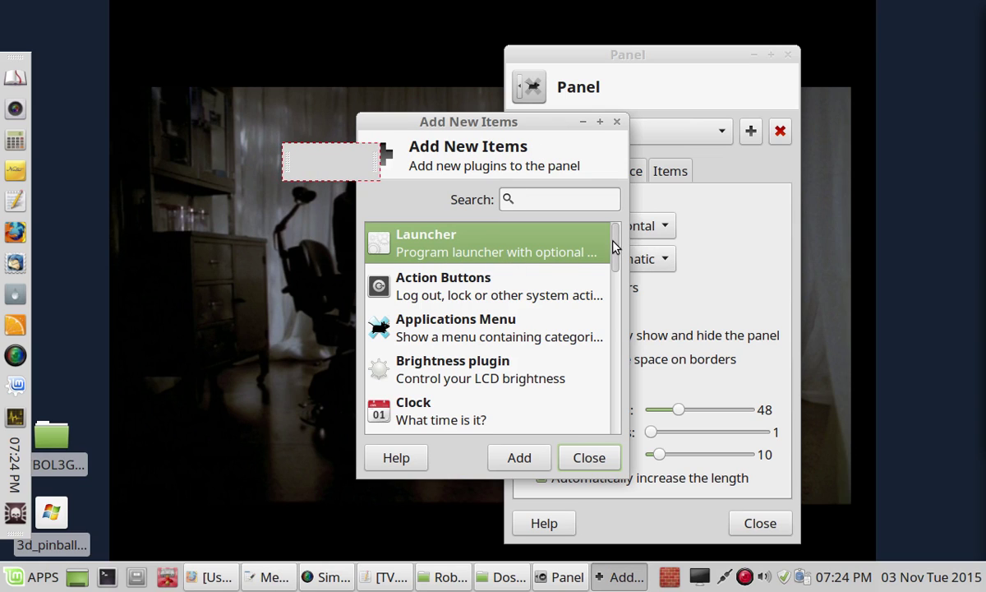
{"action": "left_click_drag", "start_coordinate": [615, 245], "coordinate": [607, 218]}
{"action": "left_click", "coordinate": [520, 457]}
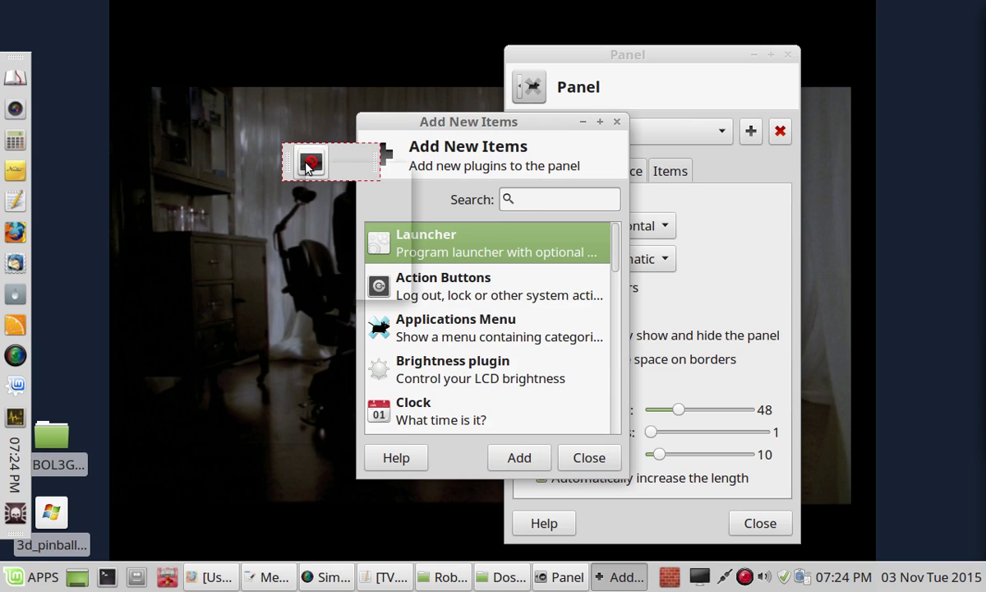
{"action": "right_click", "coordinate": [308, 164]}
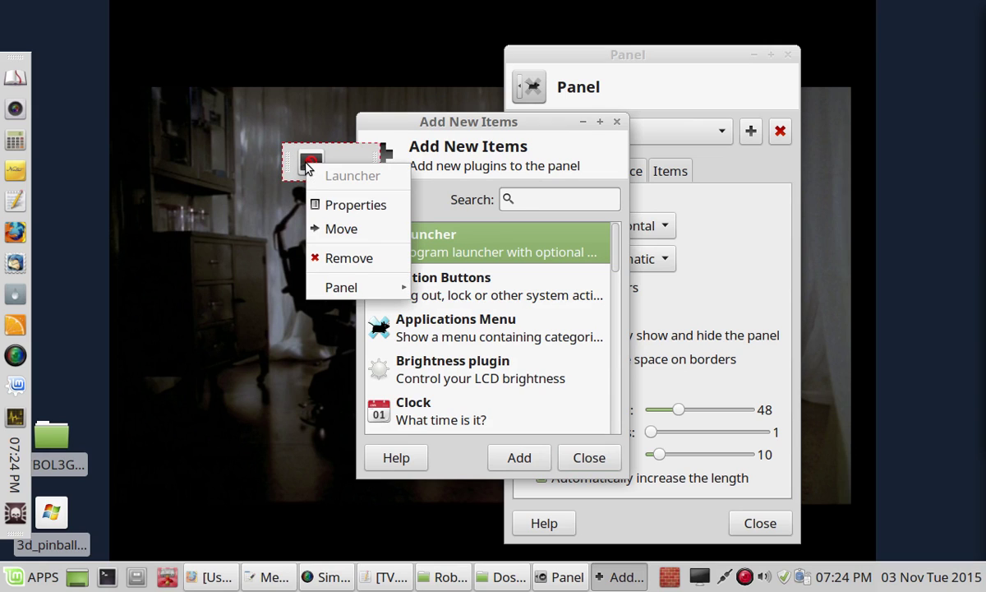
- Open the new launcher's Properties and look through its Advanced and items tabs
{"action": "left_click", "coordinate": [351, 205]}
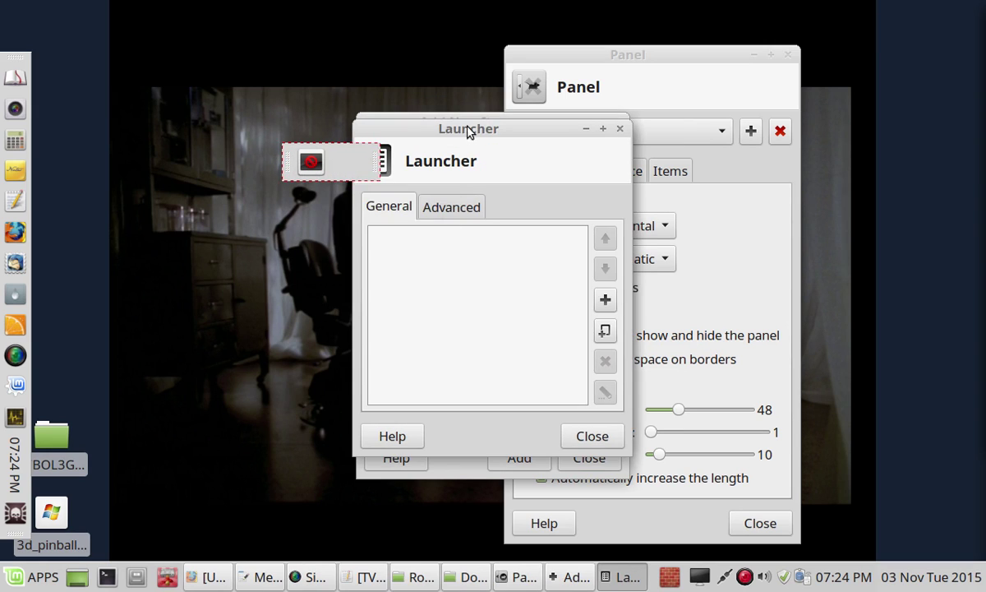
{"action": "left_click_drag", "start_coordinate": [464, 131], "coordinate": [575, 128]}
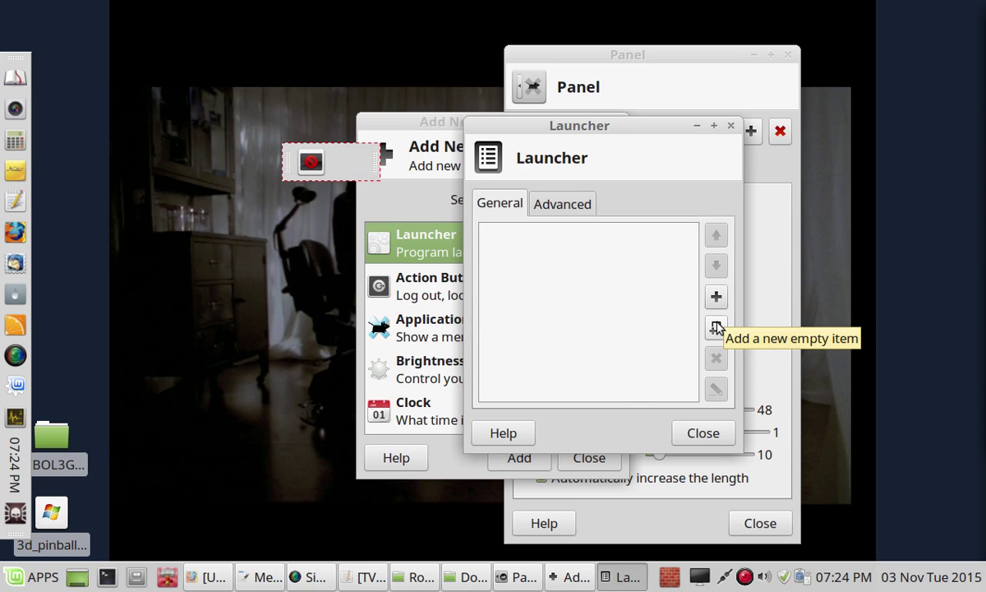
{"action": "left_click", "coordinate": [565, 206]}
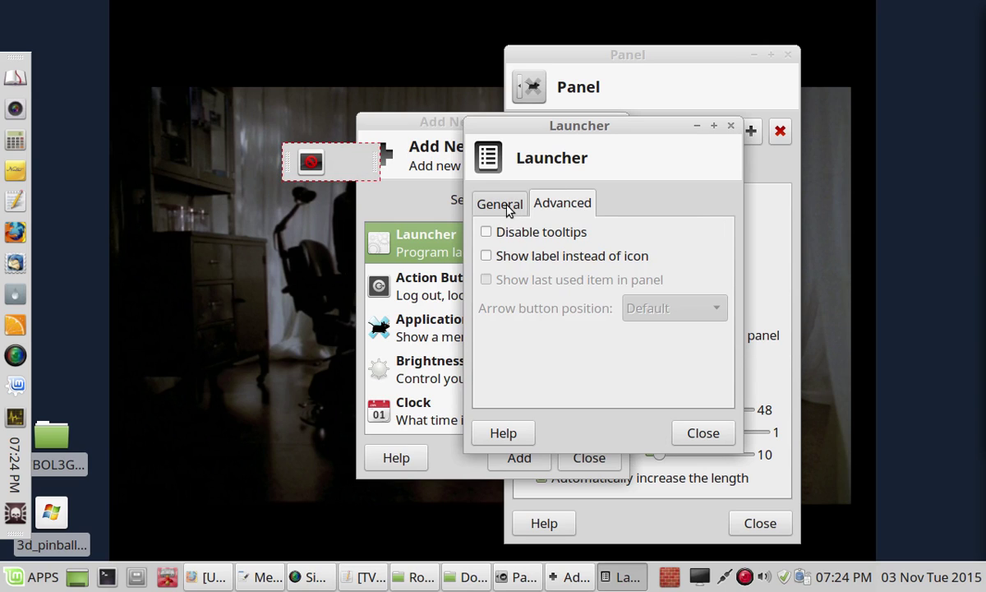
{"action": "left_click", "coordinate": [510, 208]}
{"action": "left_click", "coordinate": [553, 212]}
{"action": "left_click", "coordinate": [510, 214]}
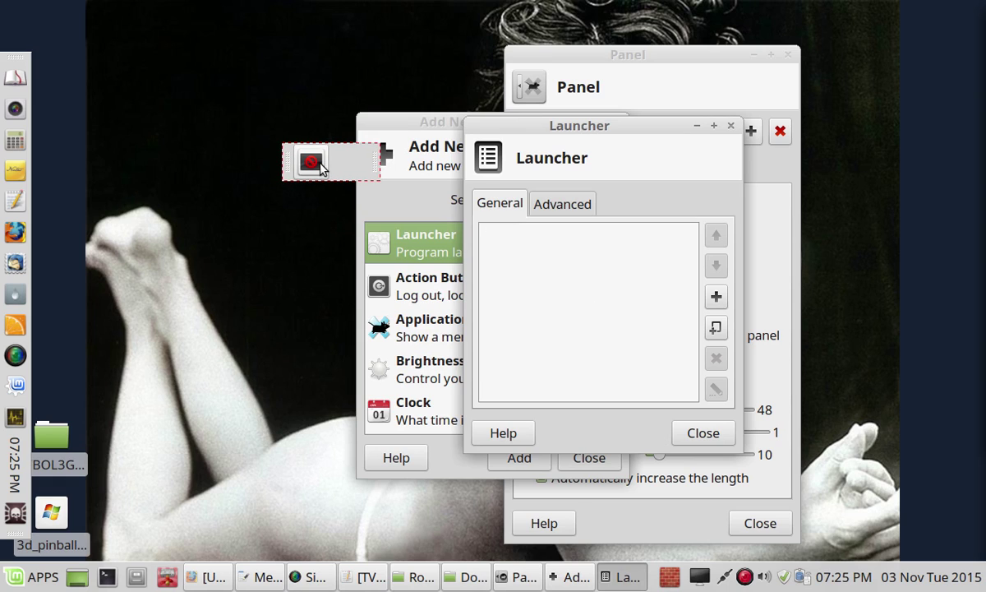
- Search 'dos' and add DOSBox Emulator to the launcher
{"action": "left_click", "coordinate": [717, 297]}
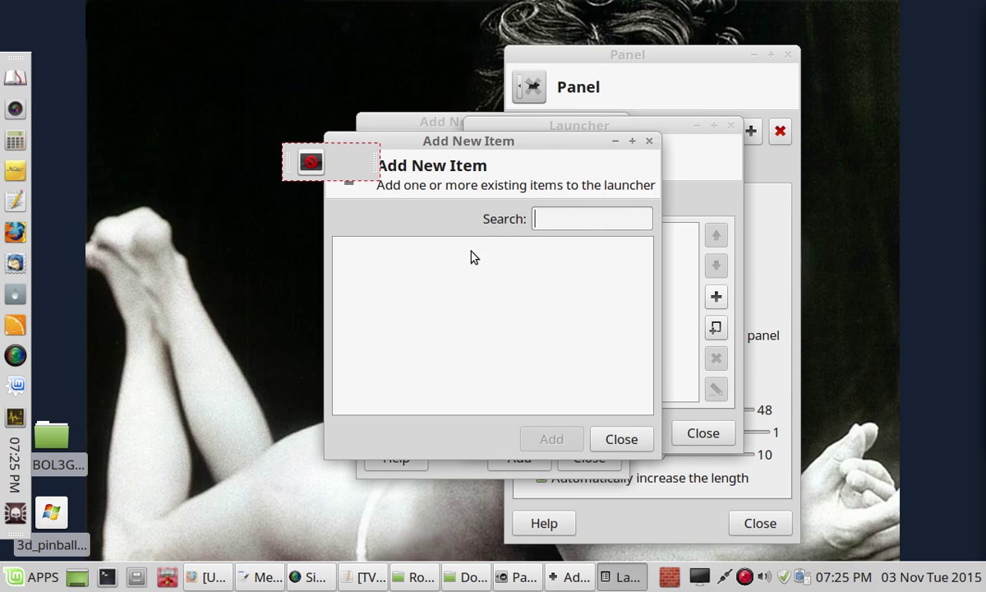
{"action": "left_click_drag", "start_coordinate": [528, 145], "coordinate": [669, 133]}
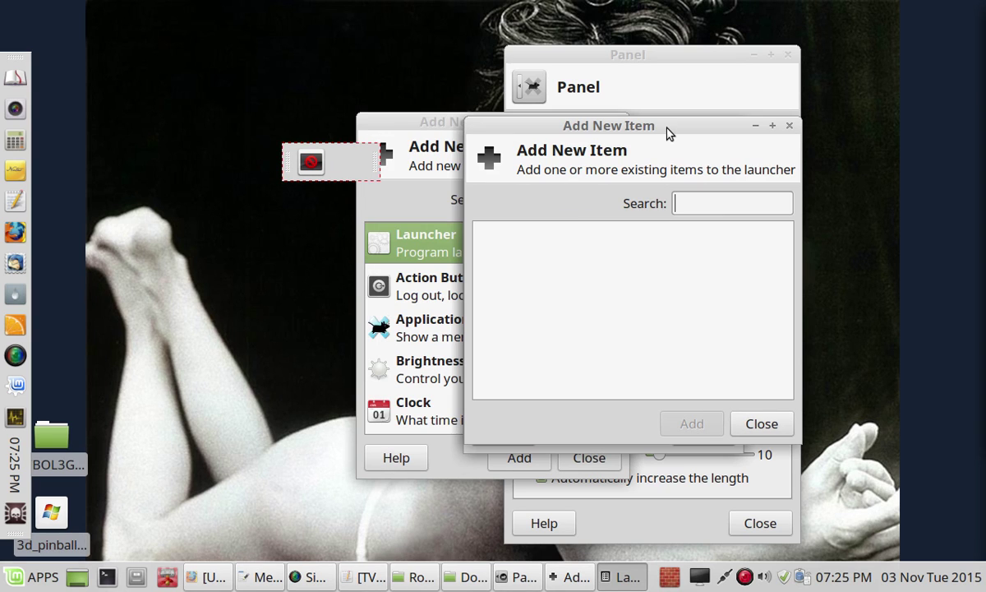
{"action": "type", "text": "dos"}
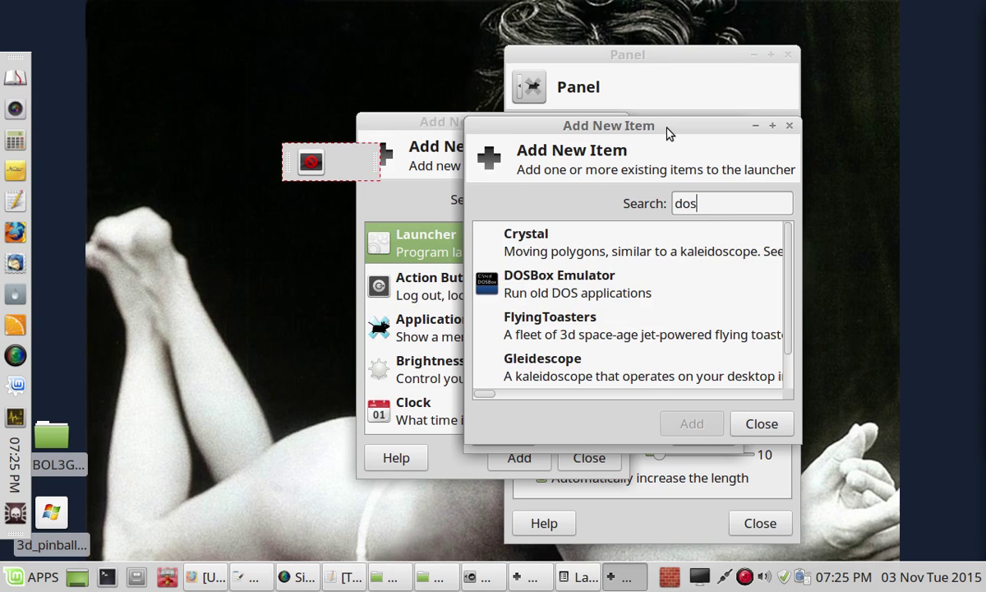
{"action": "left_click", "coordinate": [523, 282]}
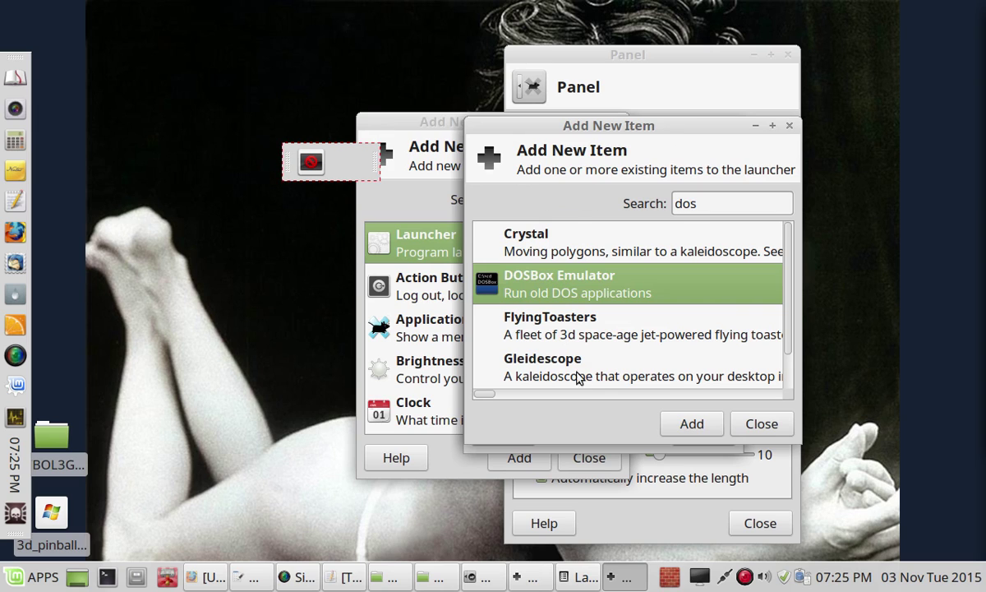
{"action": "left_click", "coordinate": [705, 425]}
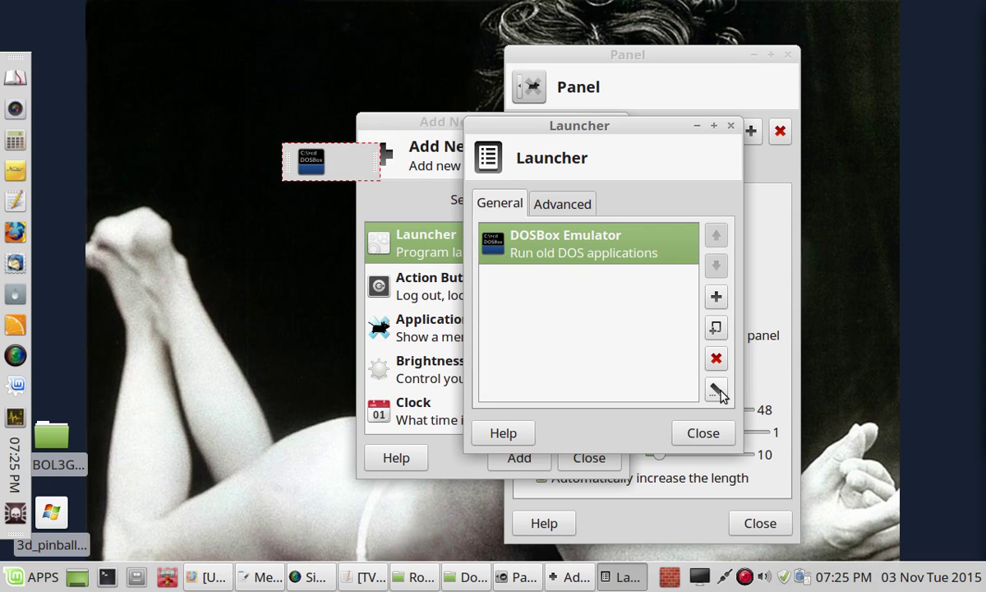
- Edit the DOSBox Emulator entry and paste the Warlords II game path after 'dosbox'
{"action": "key", "text": "Return"}
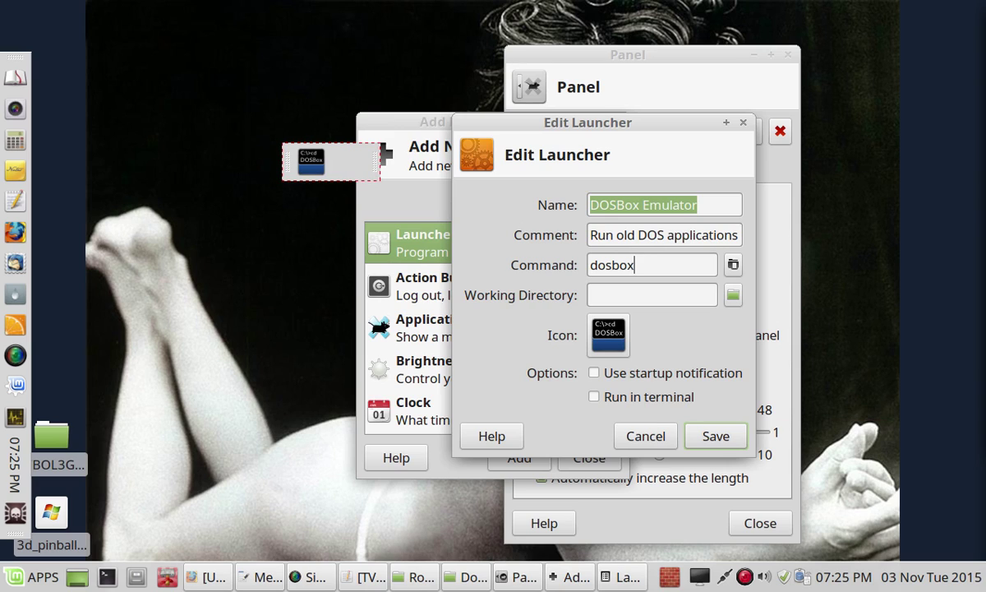
{"action": "left_click", "coordinate": [260, 576]}
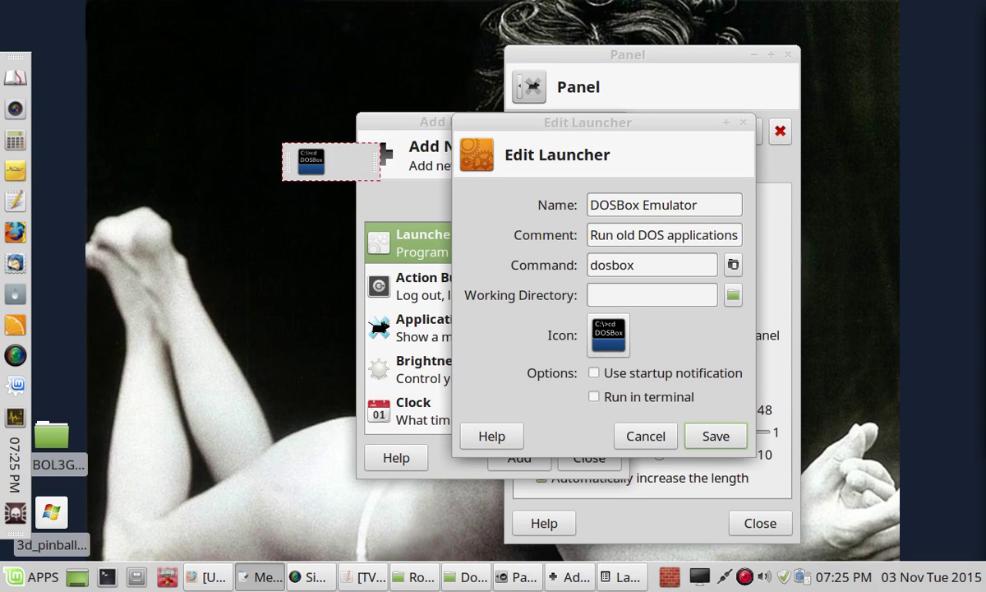
{"action": "left_click", "coordinate": [700, 263]}
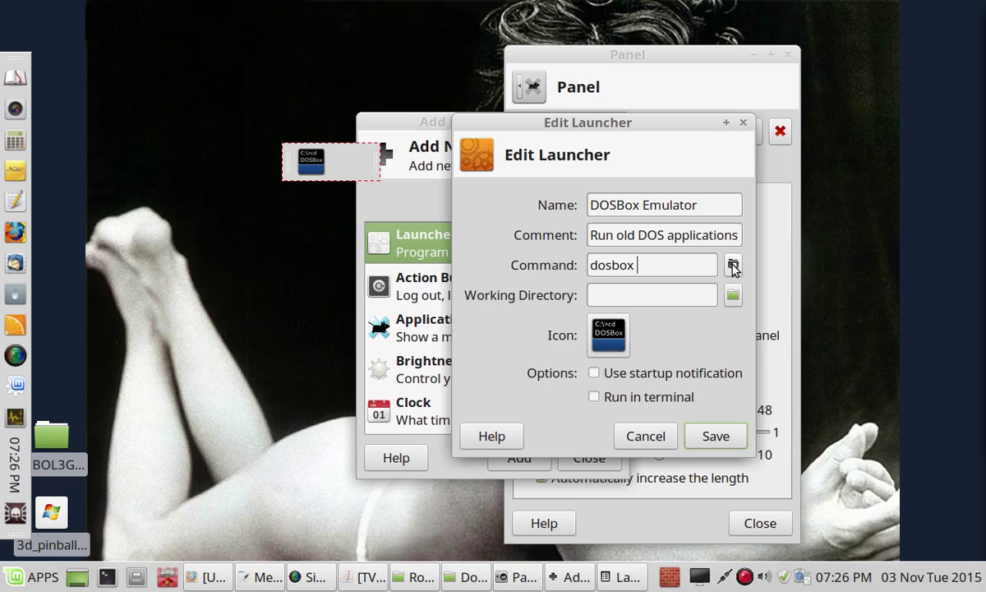
{"action": "key", "text": "ctrl+v"}
- Check the pasted warlord2 path and end the command with WARLORD2.EXE
{"action": "key", "text": "Home"}
{"action": "left_click_drag", "start_coordinate": [639, 266], "coordinate": [665, 267]}
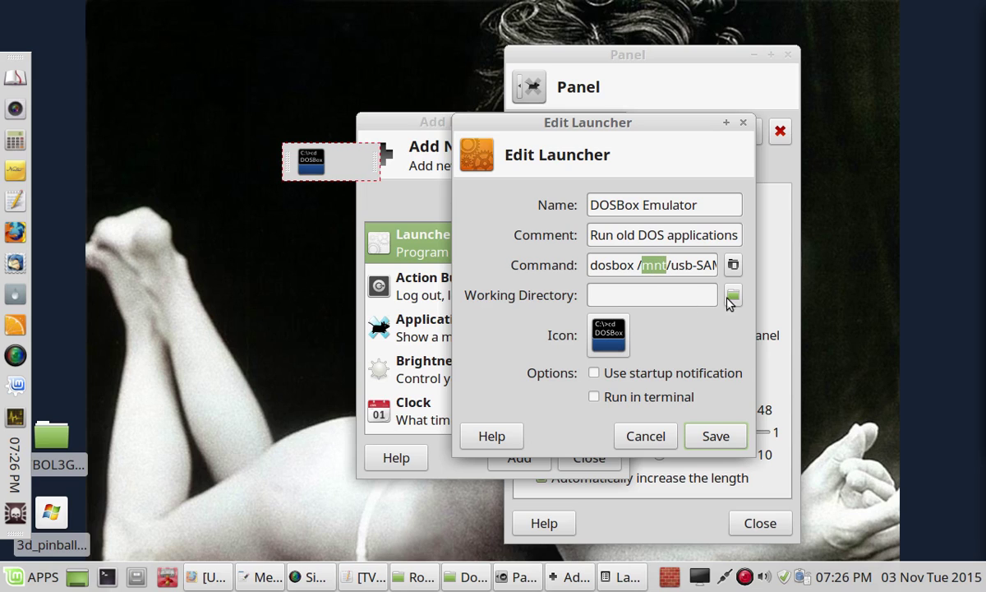
{"action": "key", "text": "Right"}
{"action": "key", "text": "Right"}
{"action": "key", "text": "Right"}
{"action": "key", "text": "Right"}
{"action": "key", "text": "Right"}
{"action": "key", "text": "Right"}
{"action": "key", "text": "Right"}
{"action": "key", "text": "Right"}
{"action": "key", "text": "Right"}
{"action": "key", "text": "Right"}
{"action": "key", "text": "Right"}
{"action": "key", "text": "Right"}
{"action": "key", "text": "Right"}
{"action": "key", "text": "Right"}
{"action": "key", "text": "Right"}
{"action": "key", "text": "Right"}
{"action": "key", "text": "Right"}
{"action": "key", "text": "Right"}
{"action": "key", "text": "Right"}
{"action": "key", "text": "Right"}
{"action": "key", "text": "Right"}
{"action": "key", "text": "Right"}
{"action": "key", "text": "Right"}
{"action": "key", "text": "Right"}
{"action": "key", "text": "Right"}
{"action": "key", "text": "Right"}
{"action": "key", "text": "Right"}
{"action": "key", "text": "Right"}
{"action": "key", "text": "Right"}
{"action": "key", "text": "Right"}
{"action": "key", "text": "Right"}
{"action": "key", "text": "Right"}
{"action": "key", "text": "Right"}
{"action": "key", "text": "Right"}
{"action": "key", "text": "Right"}
{"action": "key", "text": "Right"}
{"action": "key", "text": "Right"}
{"action": "key", "text": "Right"}
{"action": "key", "text": "Right"}
{"action": "key", "text": "Right"}
{"action": "key", "text": "Right"}
{"action": "key", "text": "Right"}
{"action": "key", "text": "Right"}
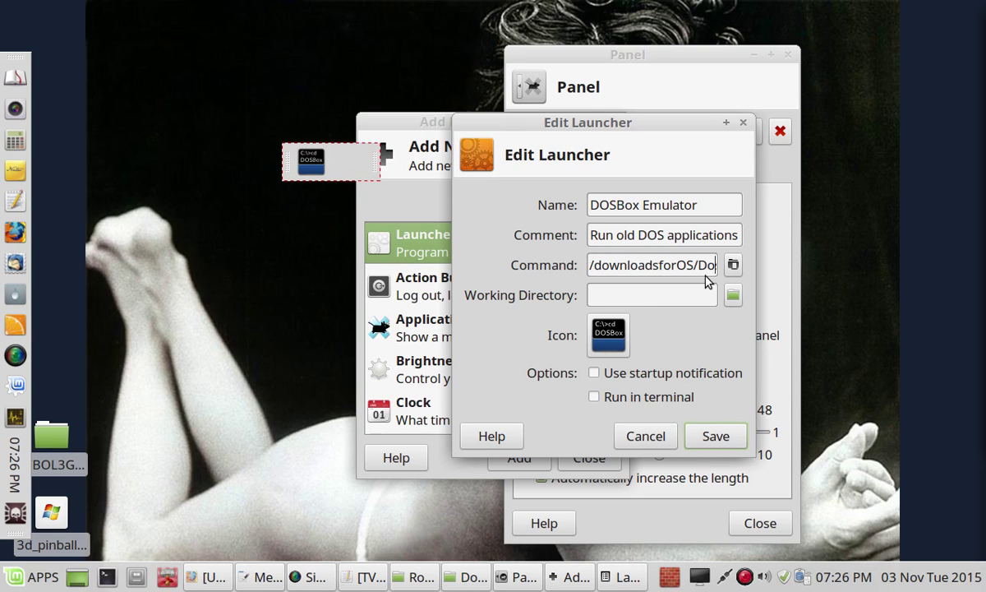
{"action": "key", "text": "Left"}
{"action": "key", "text": "Left"}
{"action": "key", "text": "Left"}
{"action": "key", "text": "Left"}
{"action": "key", "text": "Left"}
{"action": "key", "text": "Left"}
{"action": "key", "text": "Left"}
{"action": "key", "text": "Left"}
{"action": "key", "text": "Left"}
{"action": "key", "text": "Left"}
{"action": "key", "text": "Left"}
{"action": "key", "text": "Left"}
{"action": "key", "text": "Left"}
{"action": "key", "text": "Left"}
{"action": "key", "text": "Left"}
{"action": "key", "text": "Left"}
{"action": "key", "text": "Left"}
{"action": "key", "text": "Left"}
{"action": "key", "text": "Left"}
{"action": "key", "text": "Left"}
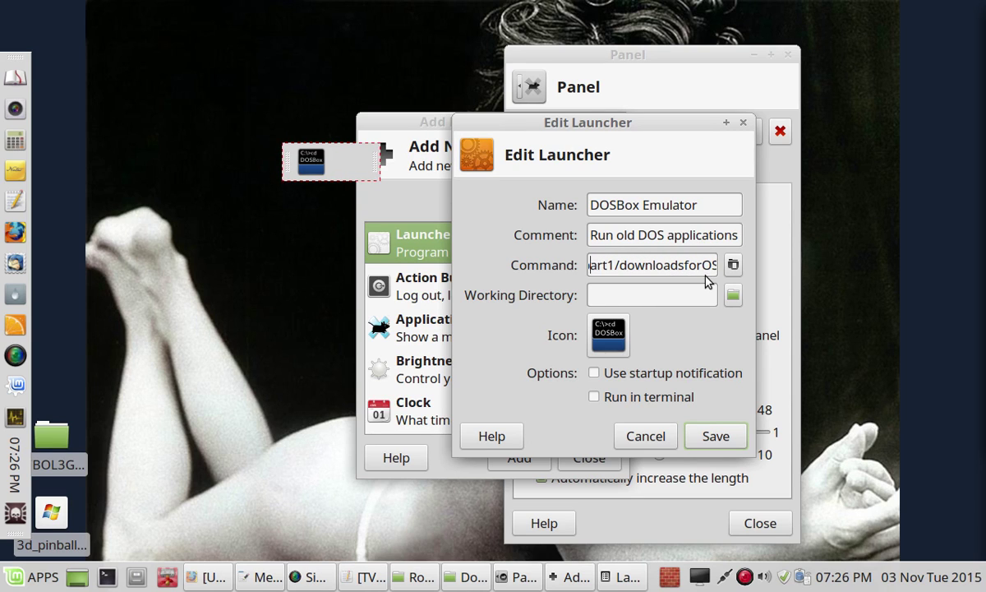
{"action": "key", "text": "Right"}
{"action": "key", "text": "Right"}
{"action": "key", "text": "Right"}
{"action": "key", "text": "Right"}
{"action": "key", "text": "Right"}
{"action": "key", "text": "Right"}
{"action": "key", "text": "Right"}
{"action": "key", "text": "Right"}
{"action": "key", "text": "Right"}
{"action": "key", "text": "Right"}
{"action": "key", "text": "Right"}
{"action": "key", "text": "Right"}
{"action": "key", "text": "Right"}
{"action": "key", "text": "Right"}
{"action": "key", "text": "Right"}
{"action": "key", "text": "Right"}
{"action": "key", "text": "Right"}
{"action": "key", "text": "Right"}
{"action": "key", "text": "Right"}
{"action": "key", "text": "Right"}
{"action": "key", "text": "Right"}
{"action": "key", "text": "Right"}
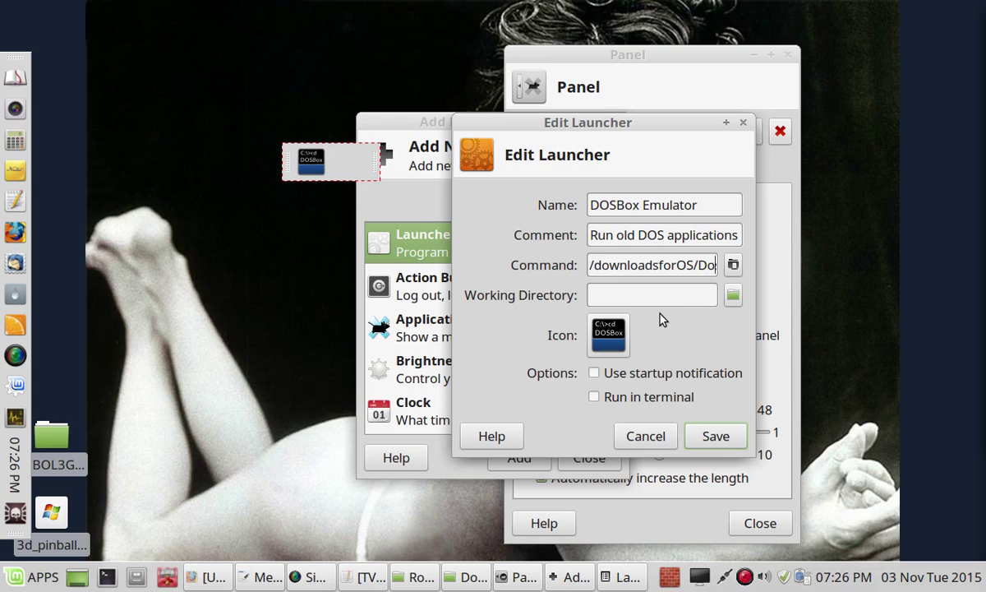
{"action": "key", "text": "Right"}
{"action": "key", "text": "Right"}
{"action": "key", "text": "Right"}
{"action": "key", "text": "Right"}
{"action": "key", "text": "Right"}
{"action": "key", "text": "Right"}
{"action": "key", "text": "Right"}
{"action": "key", "text": "Right"}
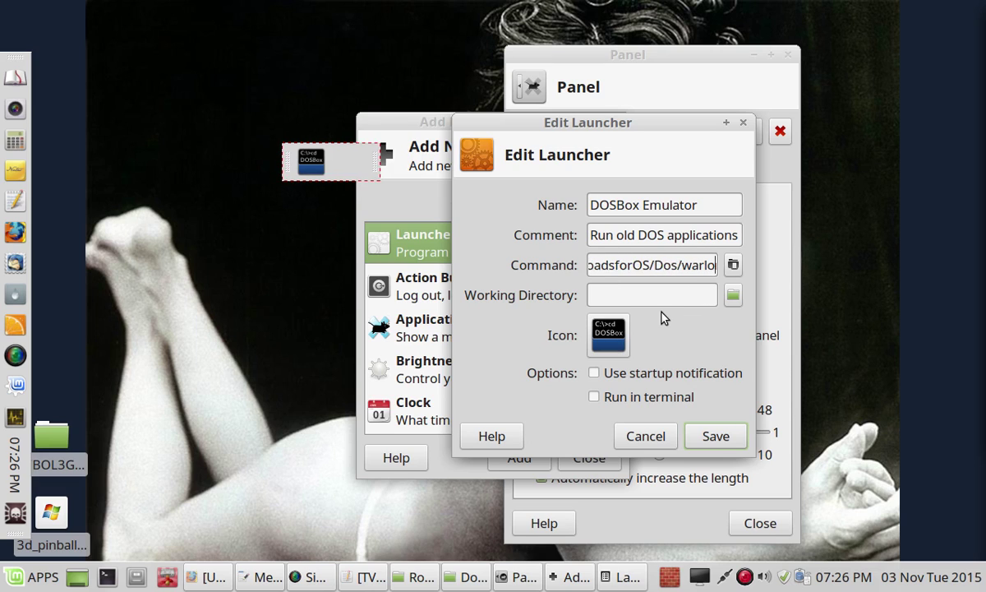
{"action": "key", "text": "Right"}
{"action": "key", "text": "Right"}
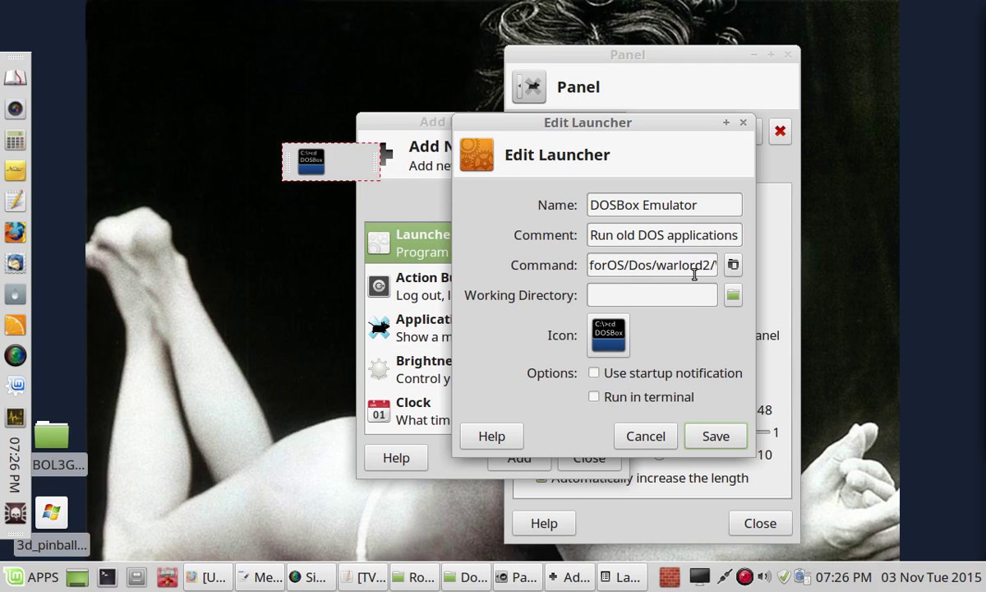
{"action": "type", "text": "WARLORD"}
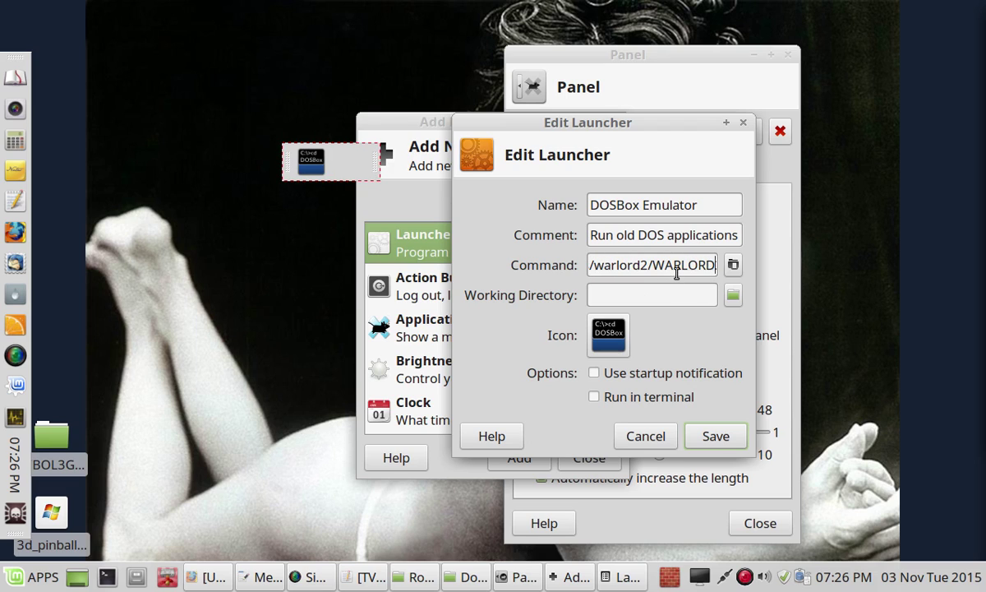
{"action": "type", "text": "2.EXE"}
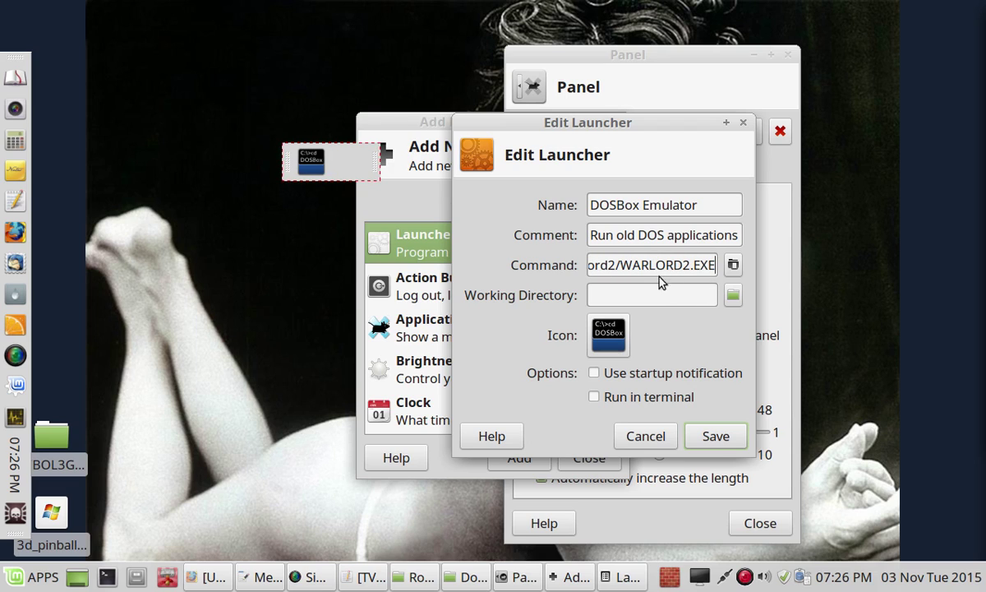
{"action": "left_click", "coordinate": [667, 267]}
- Save the launcher and close the Launcher, Add New Items and Panel Preferences dialogs
{"action": "left_click", "coordinate": [720, 438]}
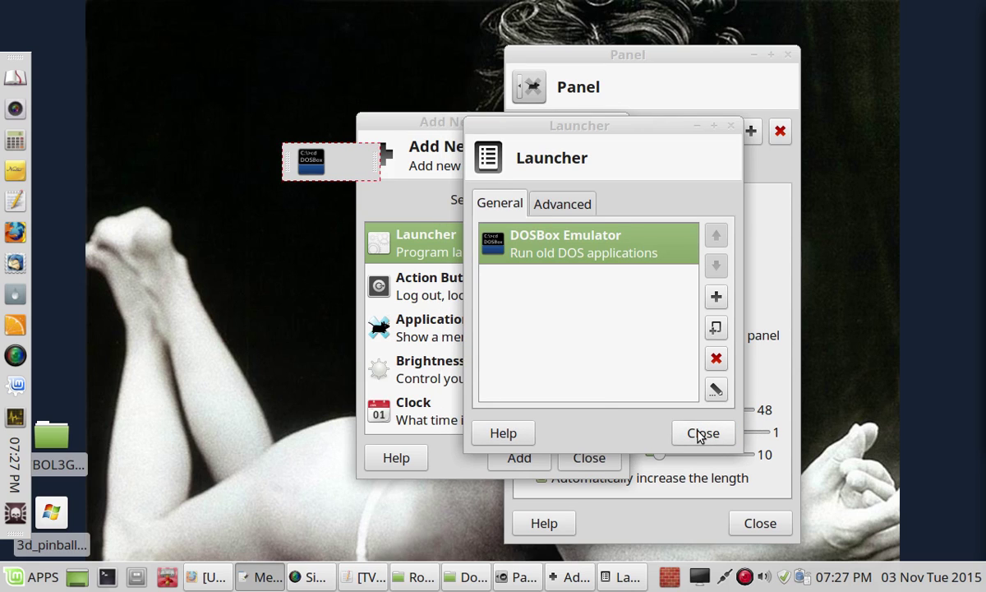
{"action": "left_click", "coordinate": [701, 433]}
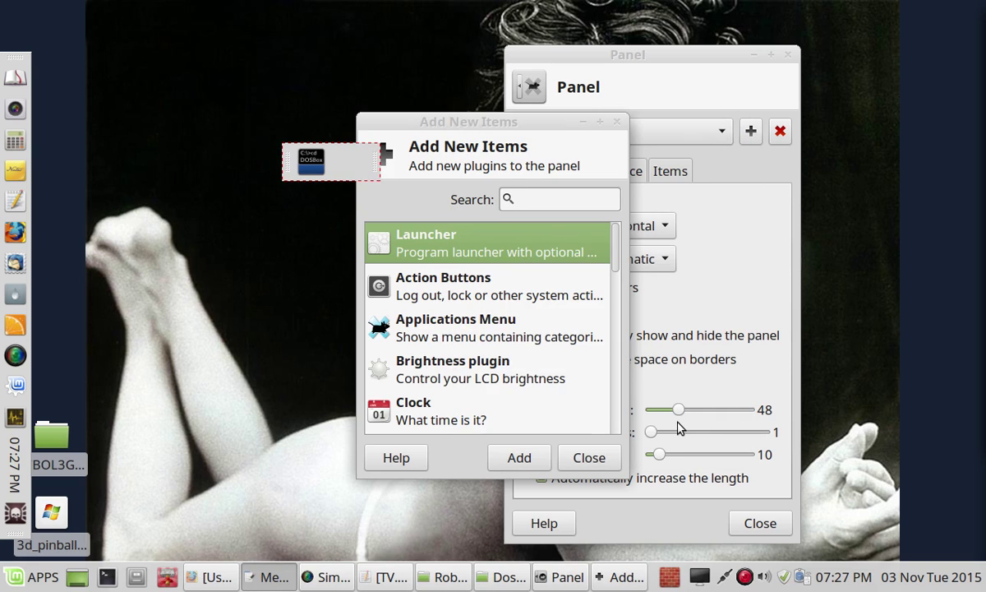
{"action": "left_click", "coordinate": [595, 460]}
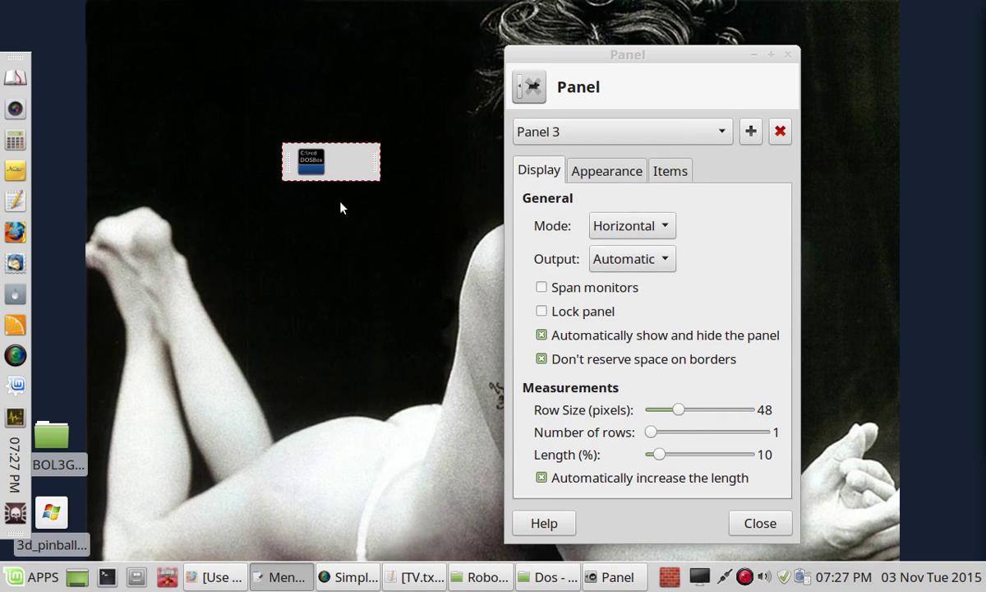
{"action": "left_click", "coordinate": [758, 523]}
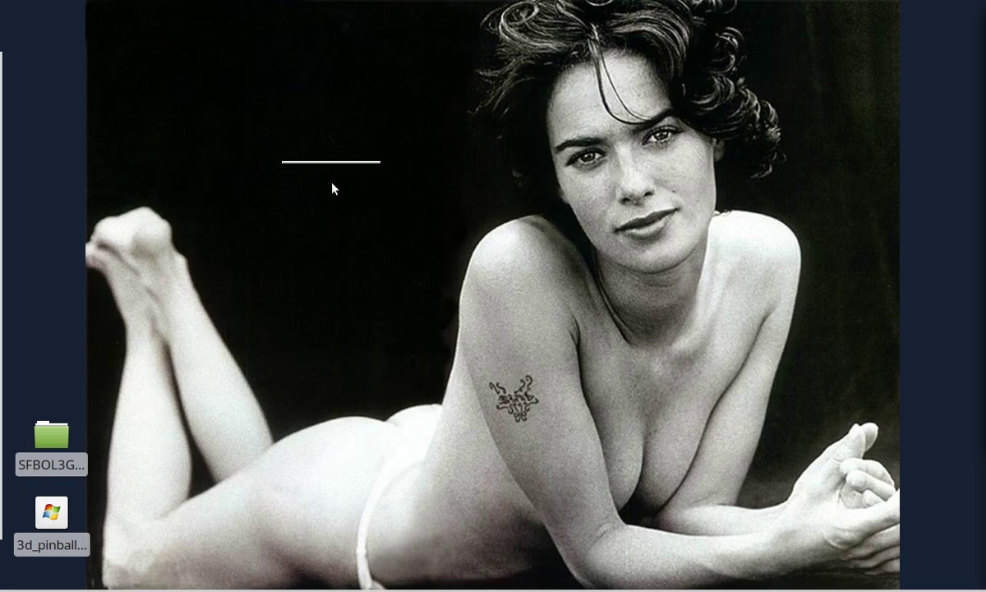
- Dock the small panel at the top screen edge and start DOSBox from its launcher
{"action": "mouse_move", "coordinate": [326, 163]}
{"action": "mouse_move", "coordinate": [289, 167]}
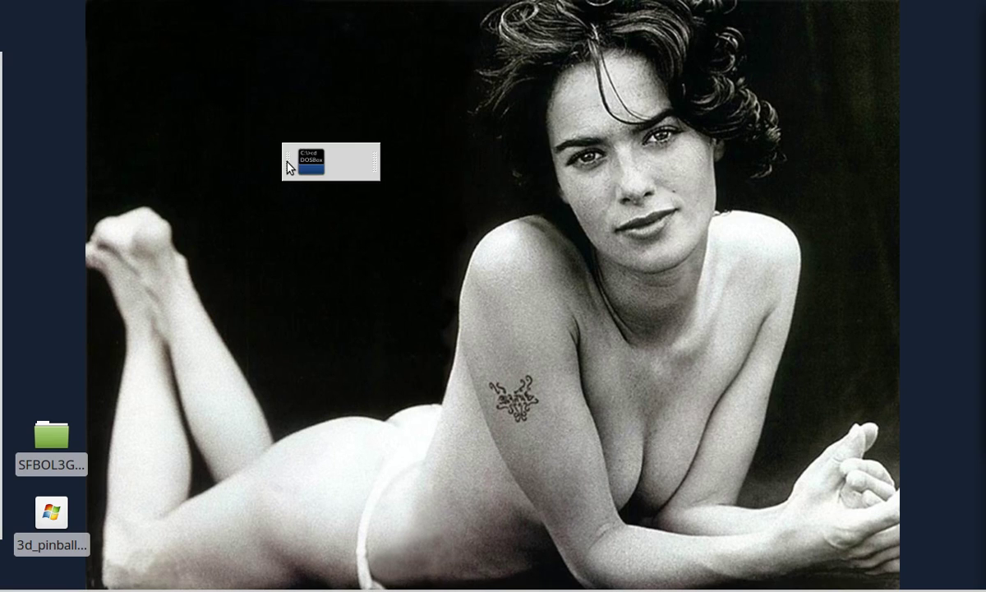
{"action": "left_click_drag", "start_coordinate": [289, 165], "coordinate": [324, 7]}
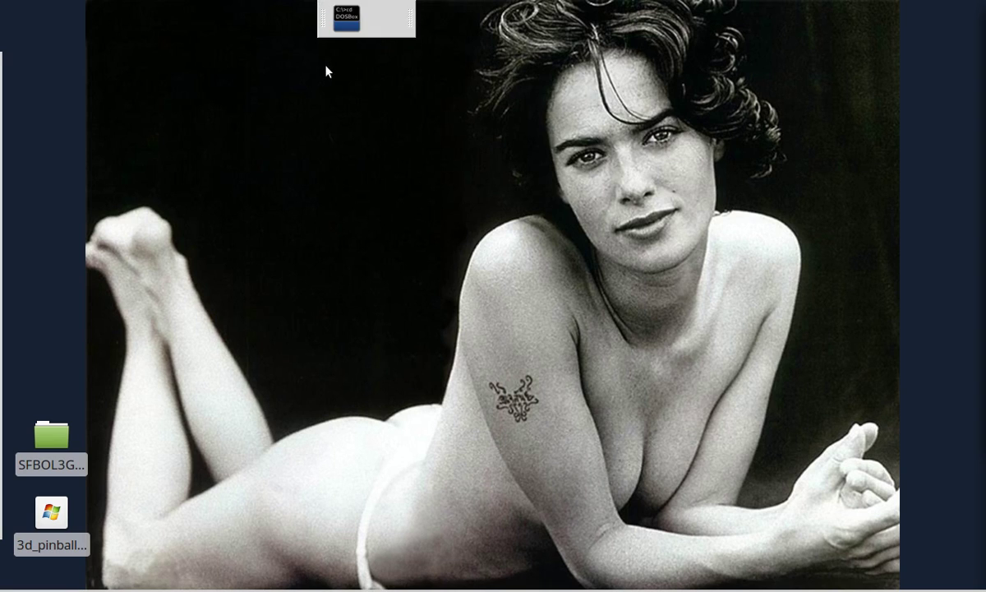
{"action": "mouse_move", "coordinate": [377, 7]}
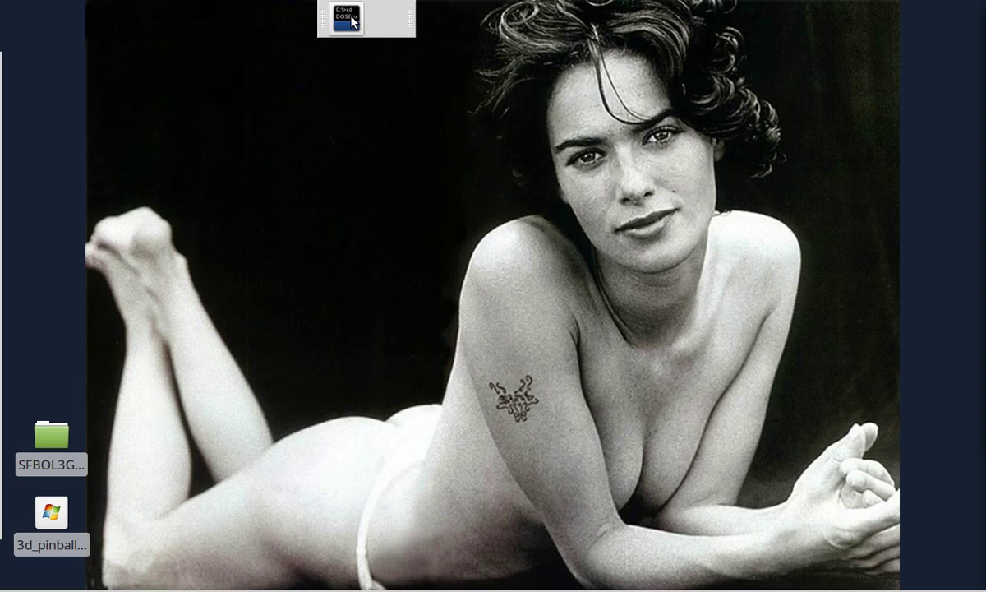
{"action": "left_click", "coordinate": [352, 21]}
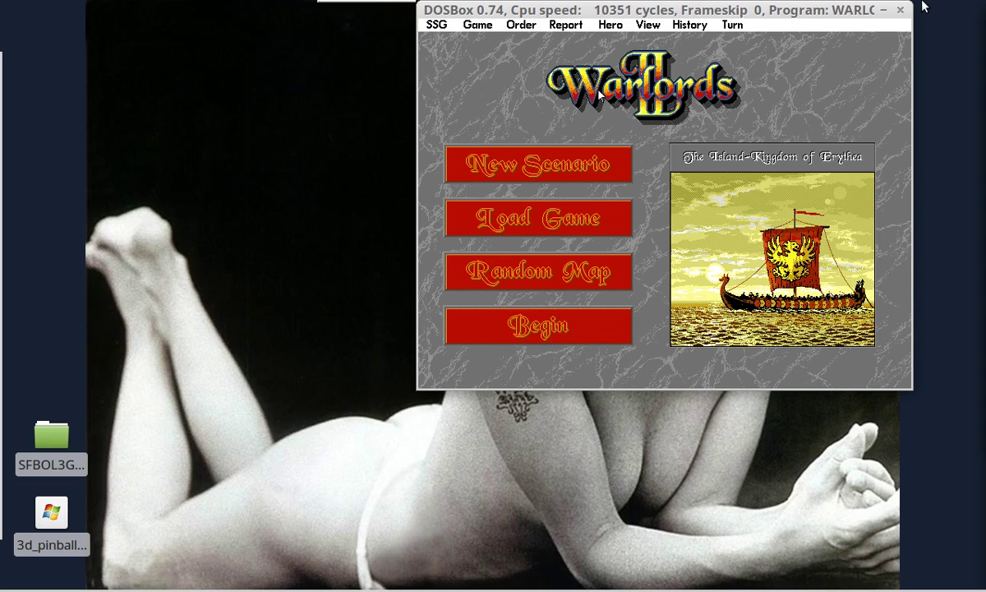
- Nudge the Warlords II DOSBox window slightly, then close it
{"action": "left_click_drag", "start_coordinate": [773, 7], "coordinate": [776, 23]}
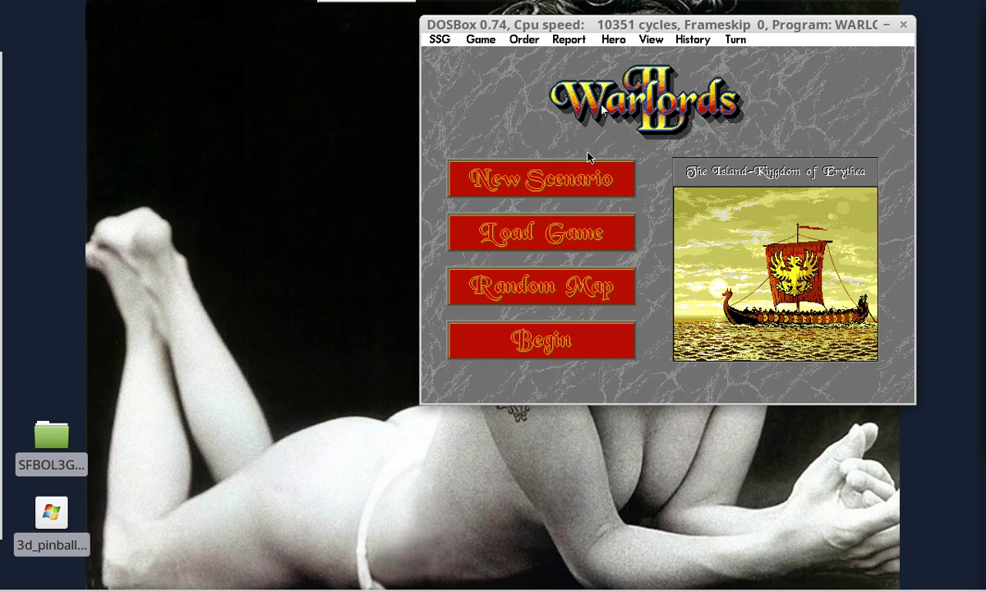
{"action": "left_click", "coordinate": [904, 28]}
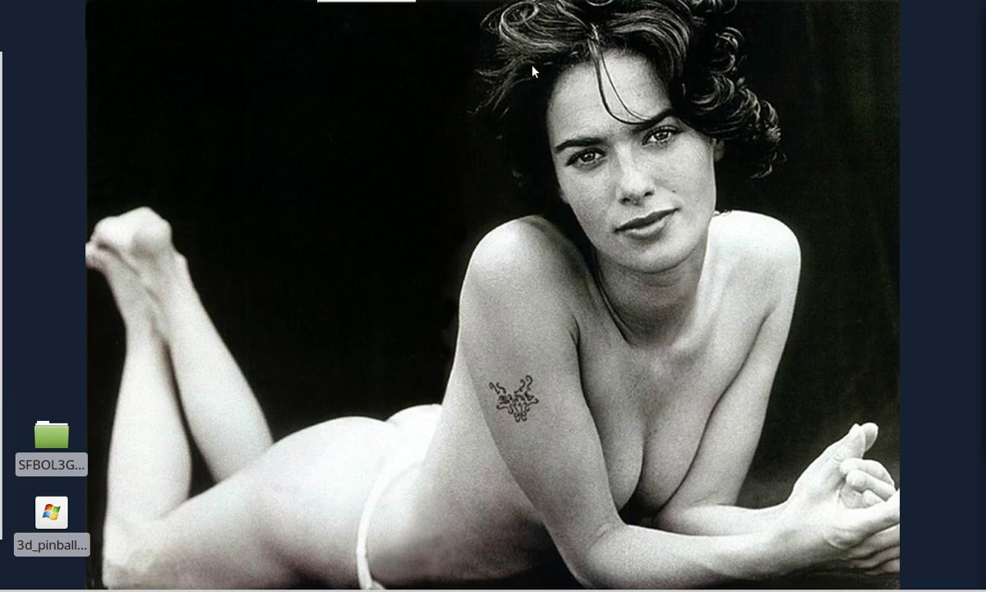
- Add a second Launcher to the top panel from Add New Items
{"action": "mouse_move", "coordinate": [396, 7]}
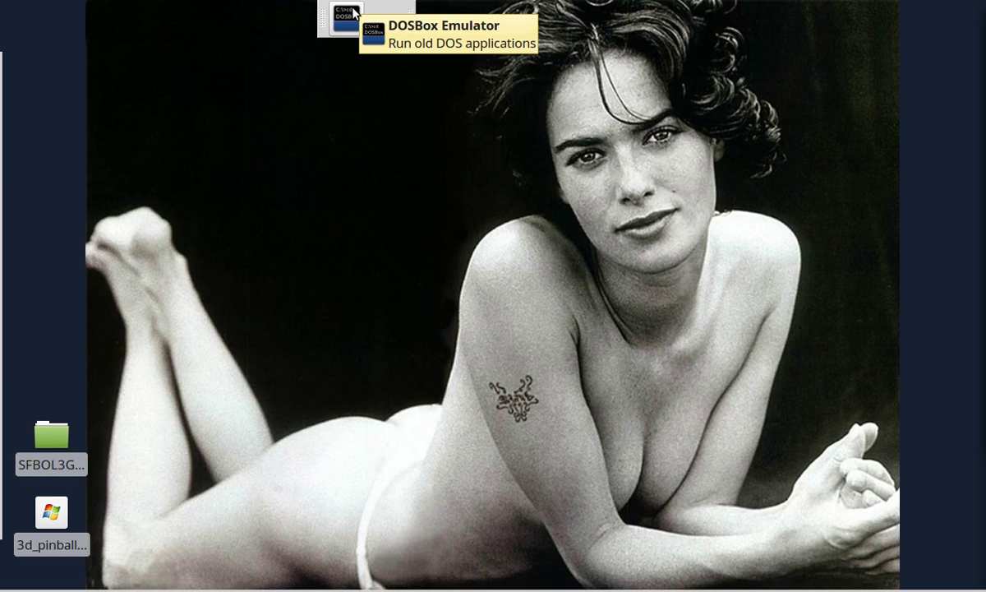
{"action": "right_click", "coordinate": [392, 18]}
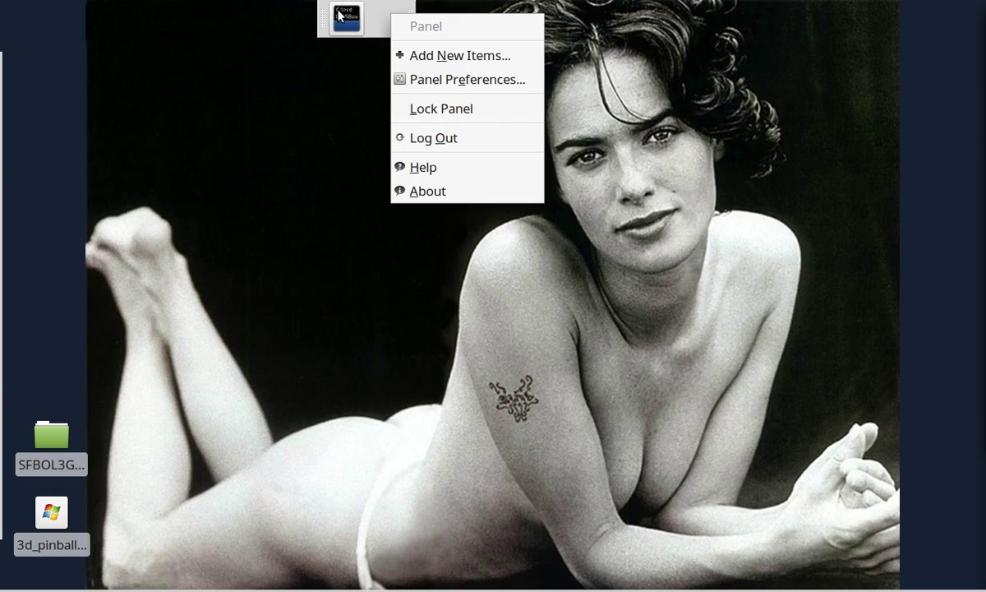
{"action": "left_click", "coordinate": [461, 55]}
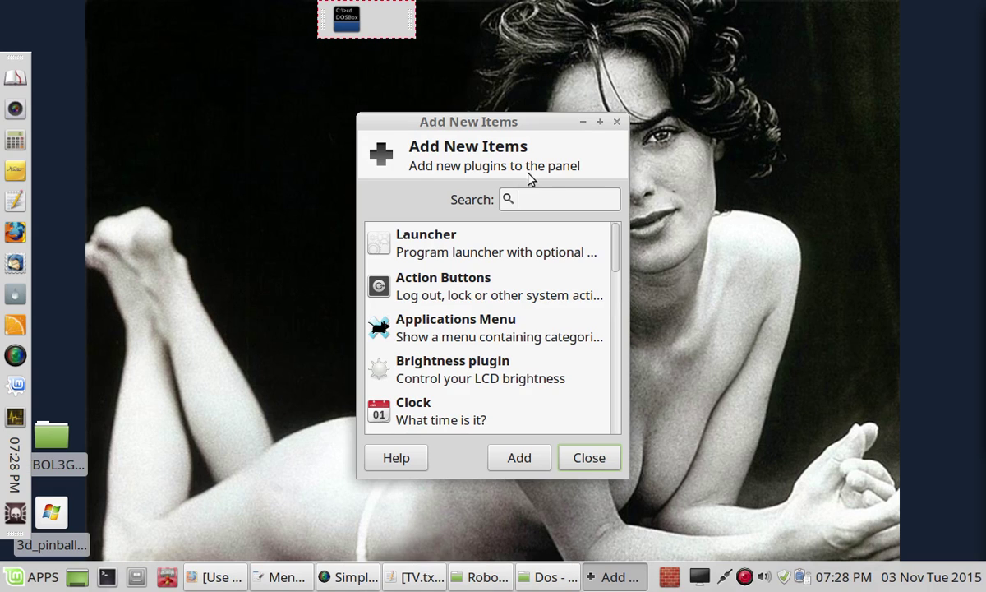
{"action": "left_click", "coordinate": [438, 230]}
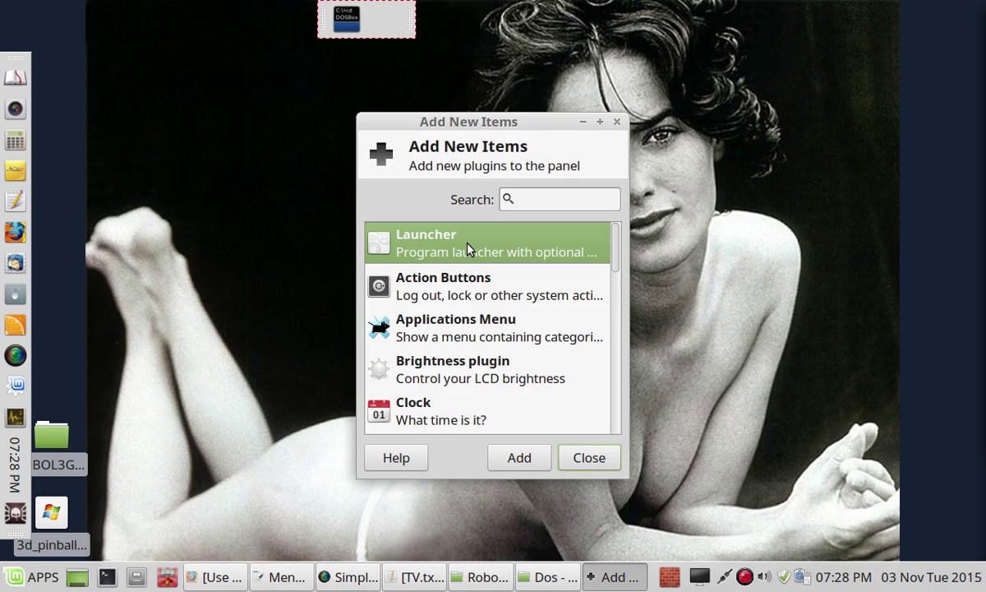
{"action": "left_click", "coordinate": [523, 462]}
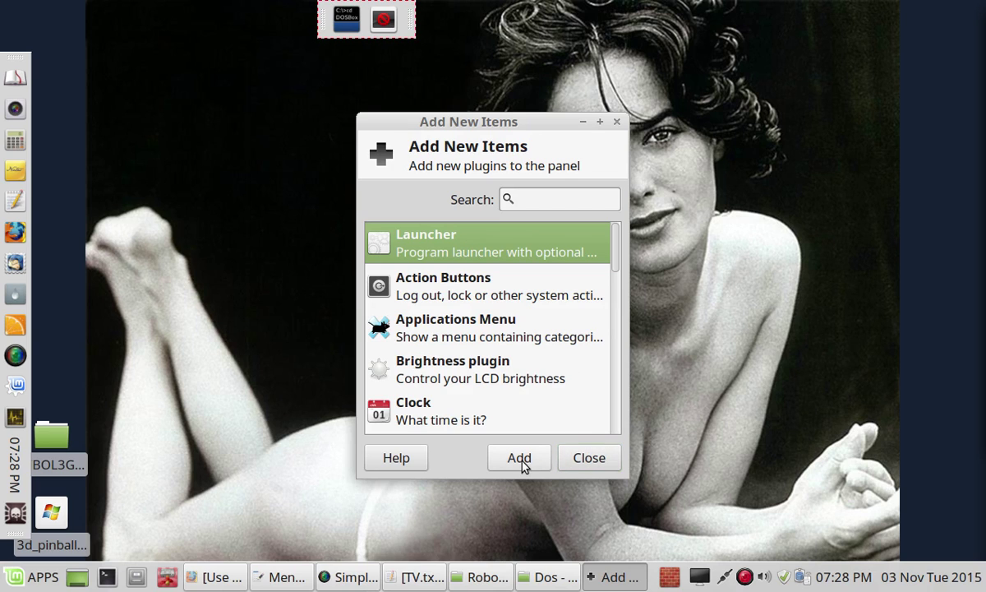
{"action": "left_click", "coordinate": [589, 458]}
- Add DOSBox Emulator to the new launcher via a 'dosbox' search and open it for editing
{"action": "right_click", "coordinate": [383, 19]}
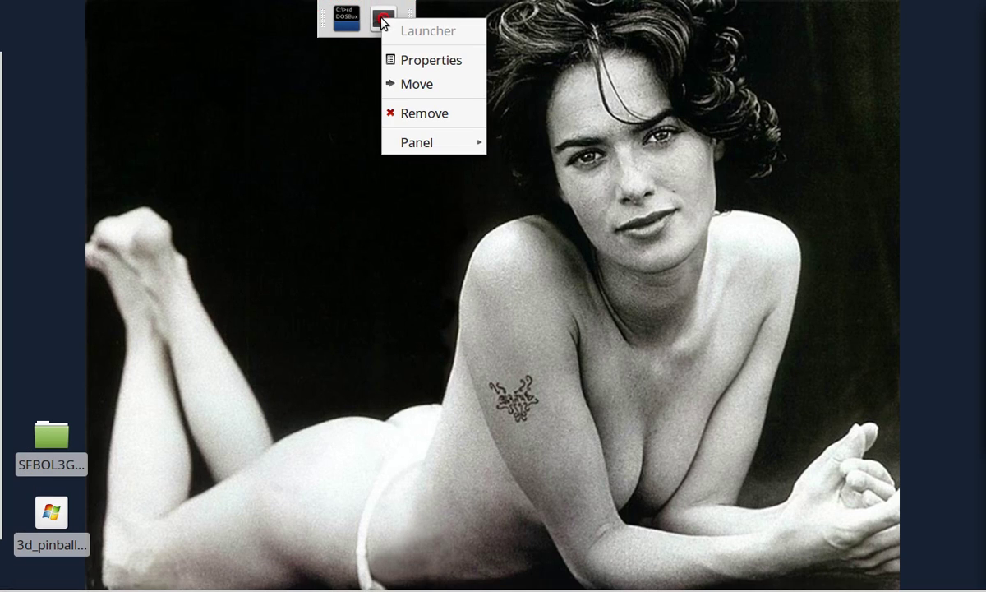
{"action": "left_click", "coordinate": [425, 61]}
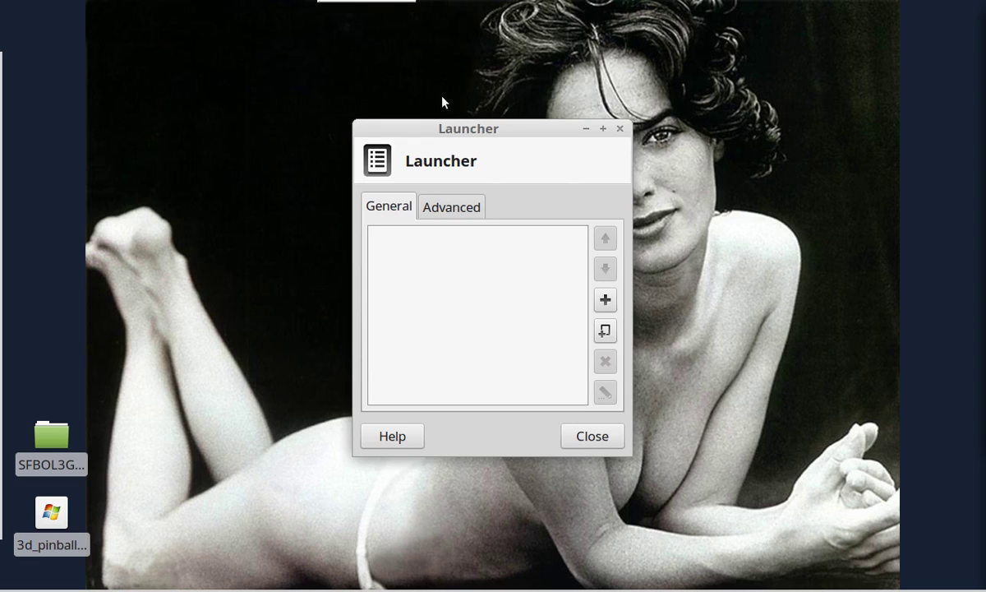
{"action": "left_click", "coordinate": [607, 299]}
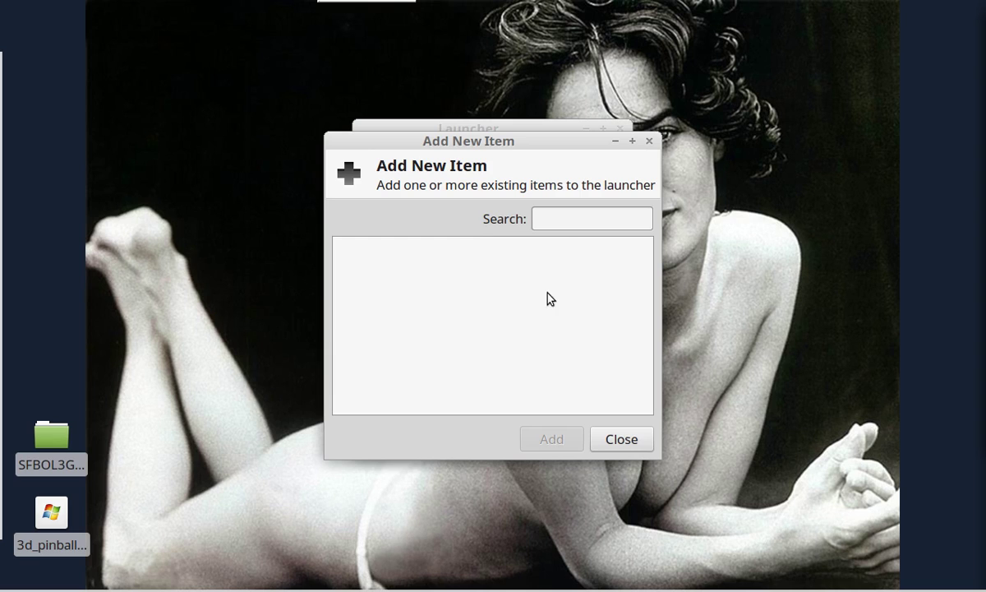
{"action": "type", "text": "dosbox"}
{"action": "double_click", "coordinate": [565, 219]}
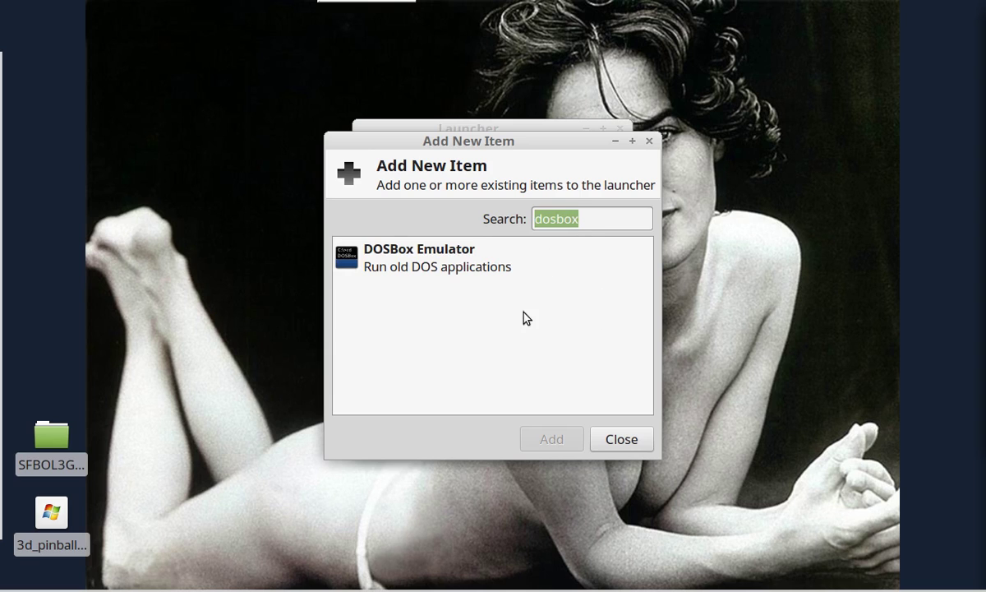
{"action": "double_click", "coordinate": [438, 261]}
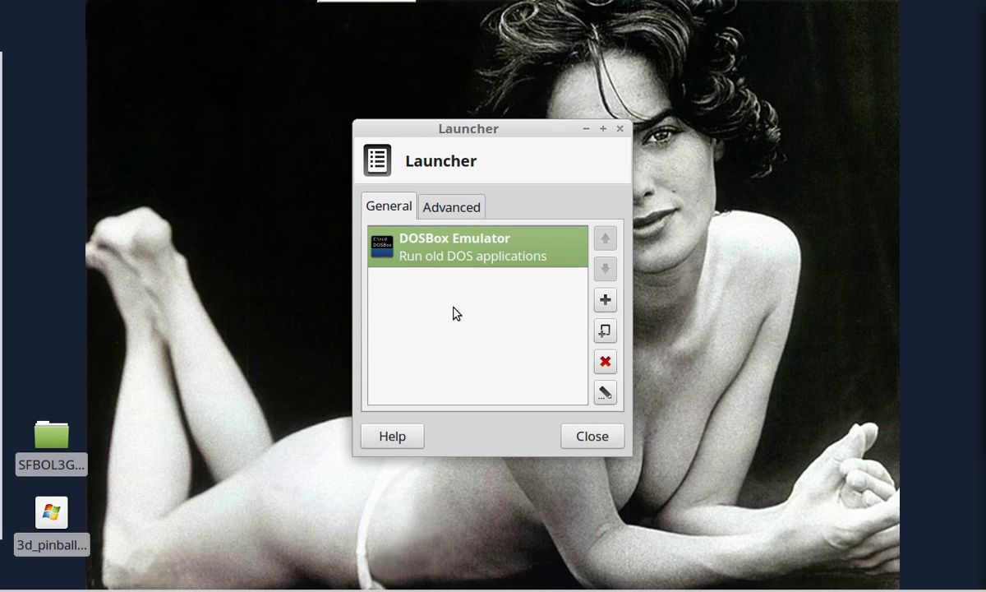
{"action": "key", "text": "Return"}
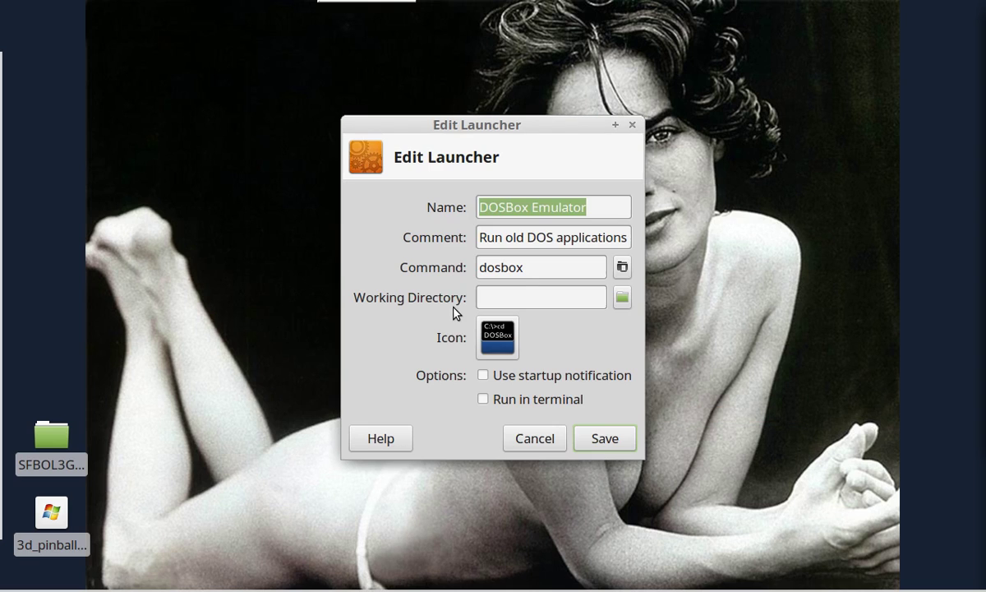
- Browse to IomegaHDD > downloadsforOS > Dos > starcon for the launcher's command
{"action": "left_click", "coordinate": [622, 268]}
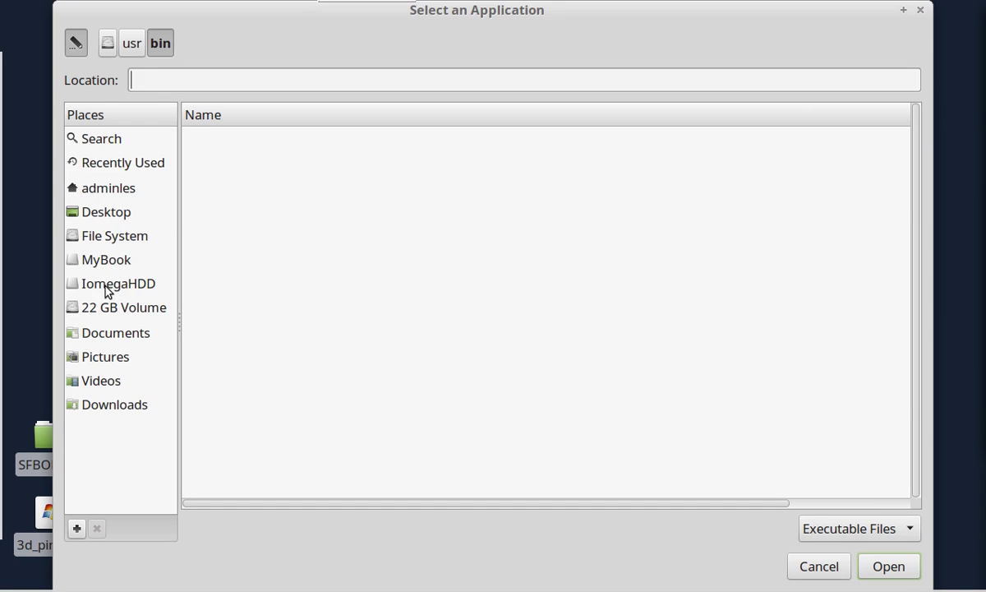
{"action": "left_click", "coordinate": [107, 285]}
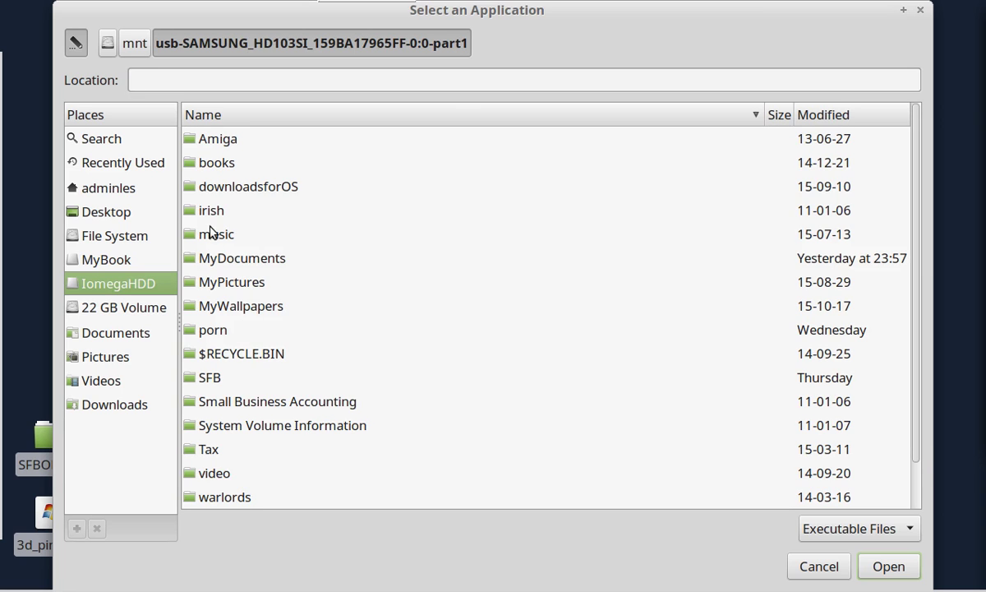
{"action": "double_click", "coordinate": [206, 188]}
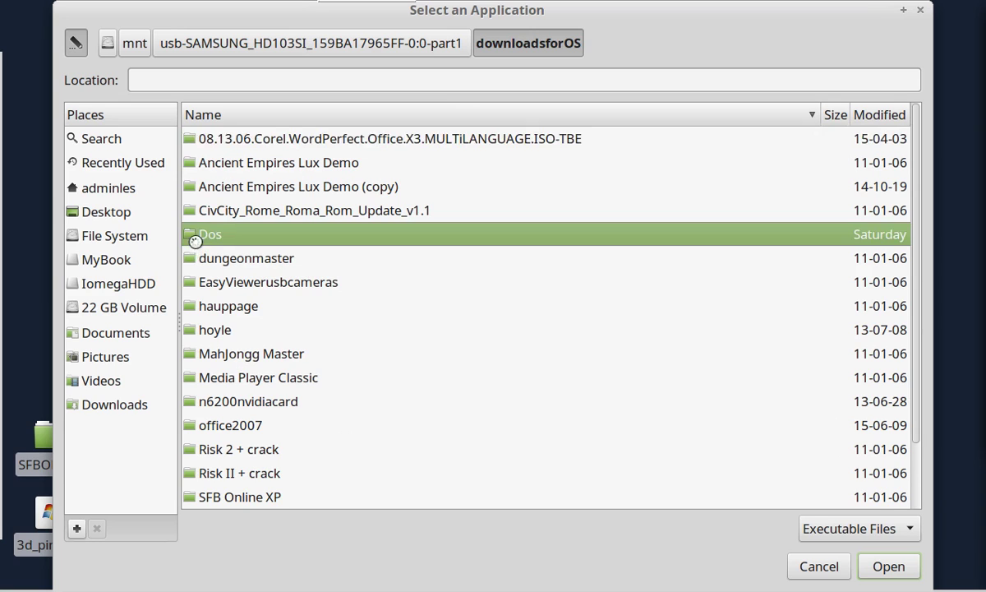
{"action": "double_click", "coordinate": [195, 241]}
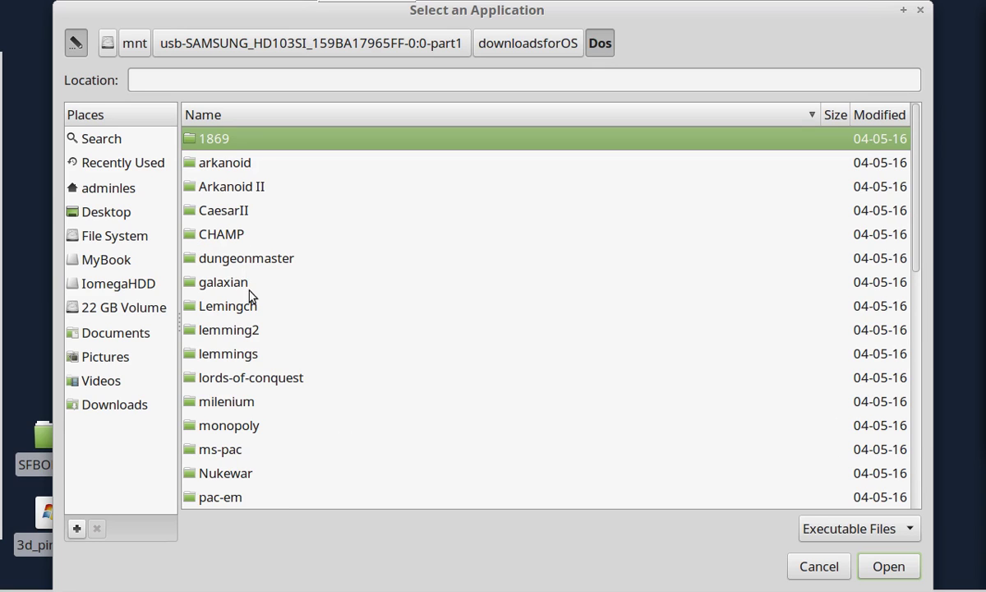
{"action": "scroll", "coordinate": [324, 368], "scroll_direction": "down", "scroll_amount": 1}
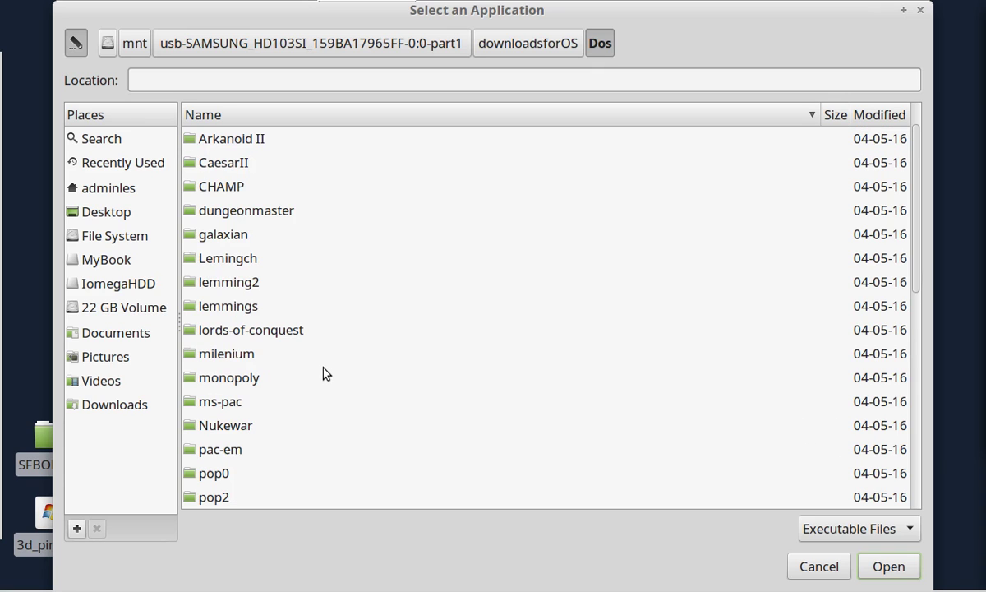
{"action": "scroll", "coordinate": [326, 374], "scroll_direction": "down", "scroll_amount": 3}
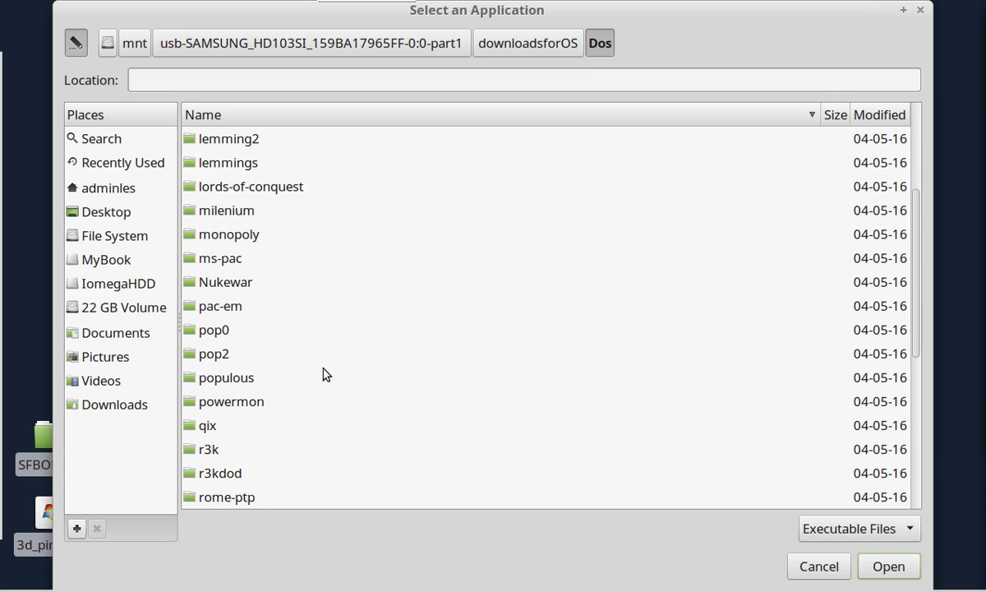
{"action": "scroll", "coordinate": [324, 373], "scroll_direction": "down", "scroll_amount": 3}
{"action": "double_click", "coordinate": [215, 449]}
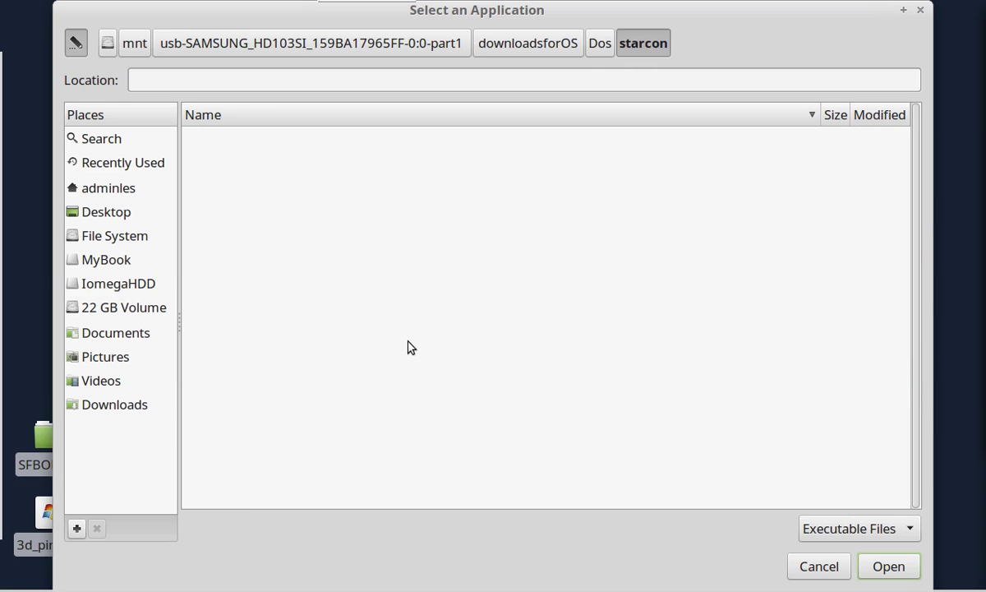
- Switch the filter to All Files and choose starcon.exe as the command
{"action": "left_click", "coordinate": [889, 527]}
{"action": "left_click", "coordinate": [840, 514]}
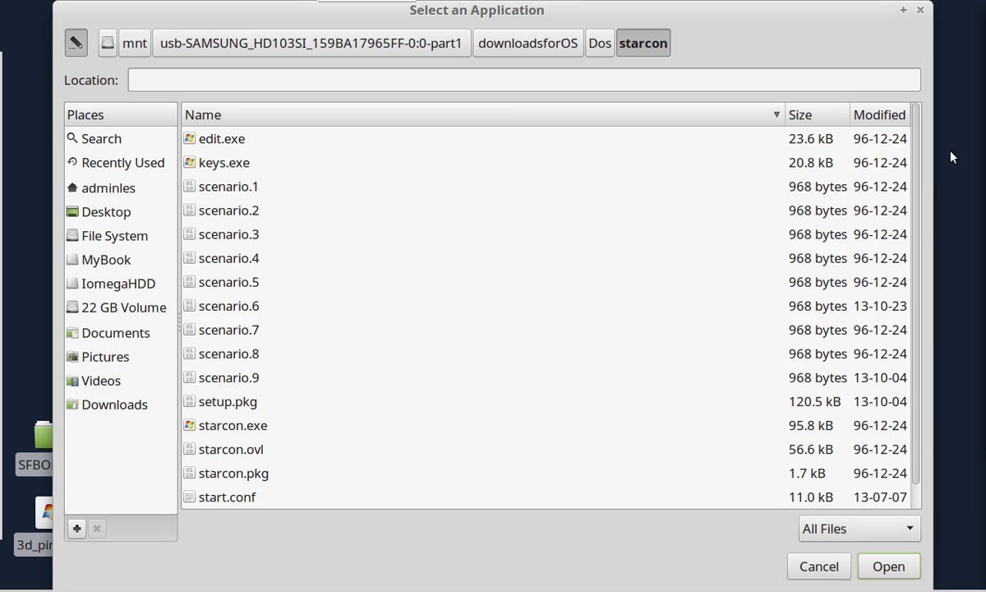
{"action": "scroll", "coordinate": [920, 176], "scroll_direction": "down", "scroll_amount": 1}
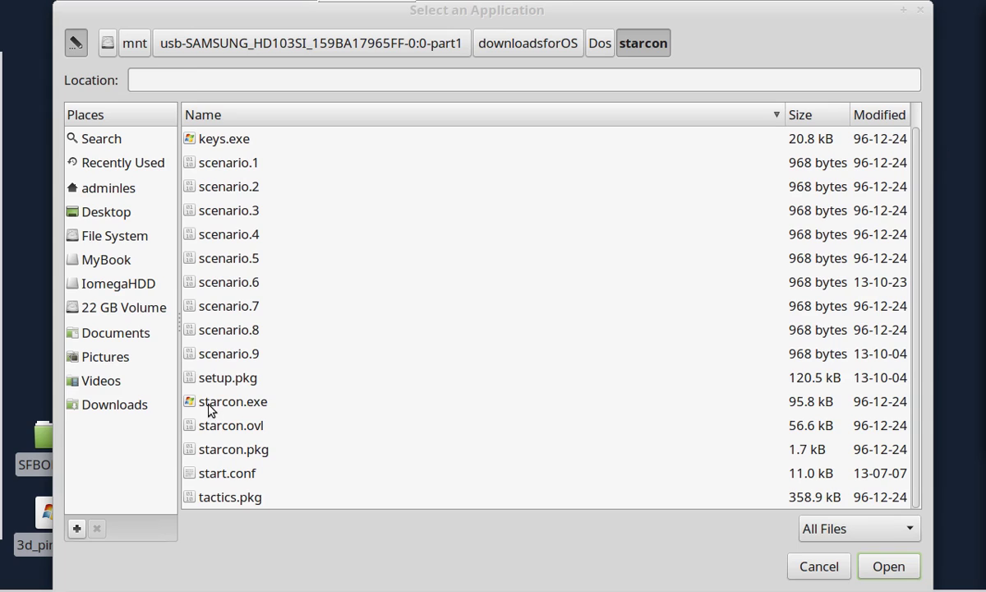
{"action": "left_click", "coordinate": [247, 399]}
{"action": "scroll", "coordinate": [247, 399], "scroll_direction": "up", "scroll_amount": 1}
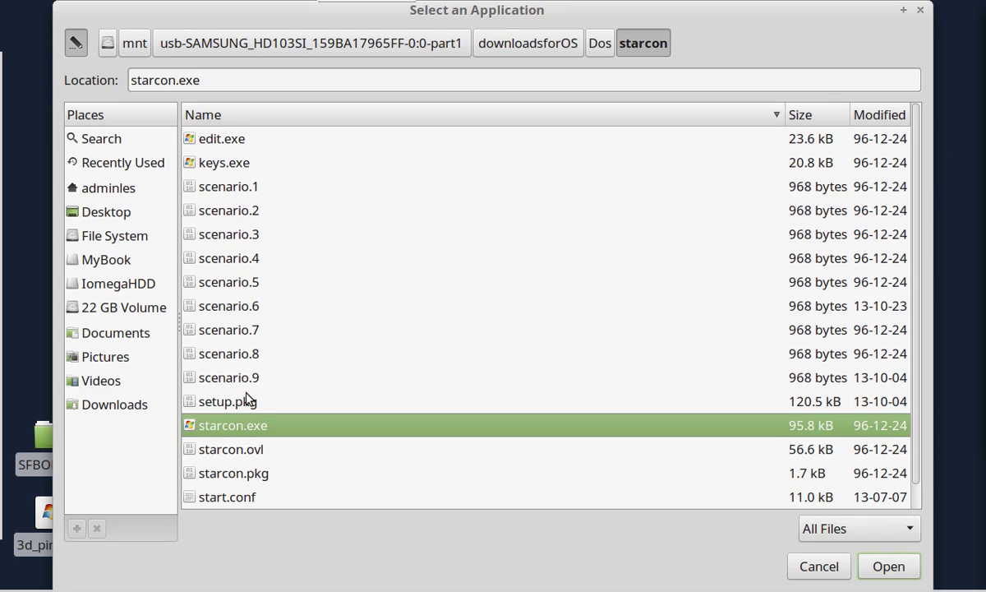
{"action": "scroll", "coordinate": [247, 398], "scroll_direction": "down", "scroll_amount": 1}
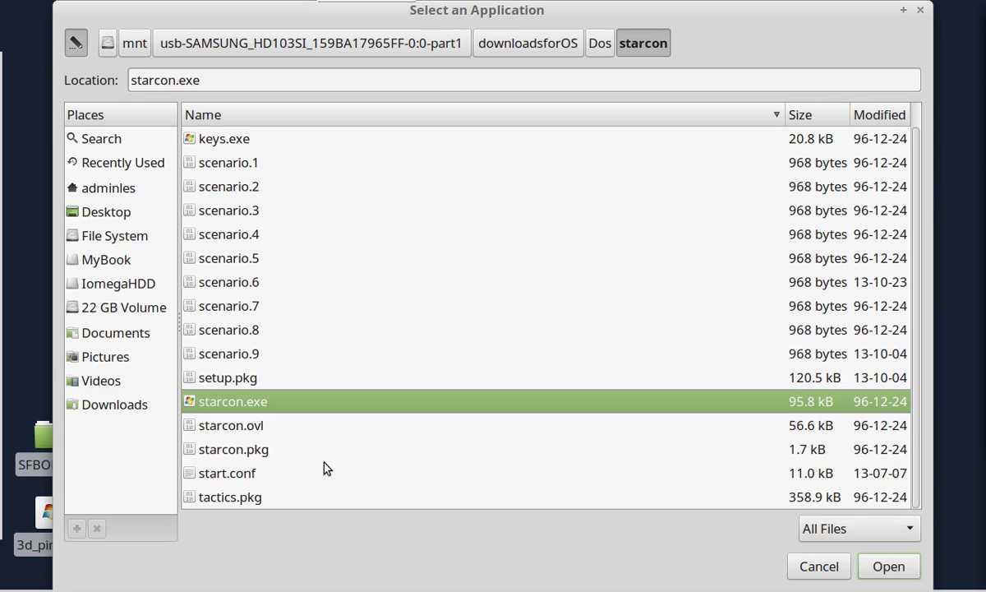
{"action": "scroll", "coordinate": [325, 469], "scroll_direction": "up", "scroll_amount": 1}
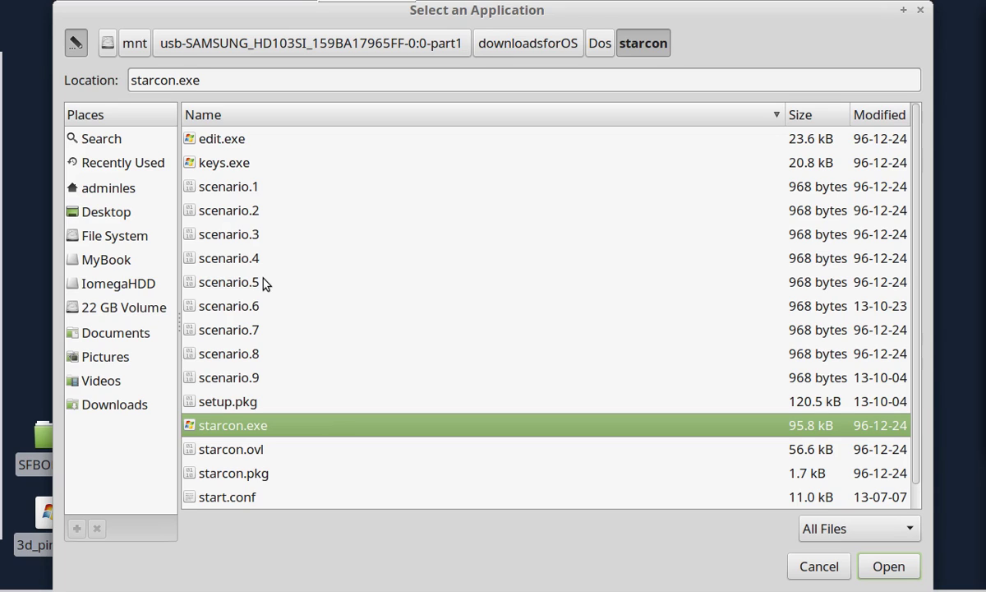
{"action": "left_click", "coordinate": [888, 567]}
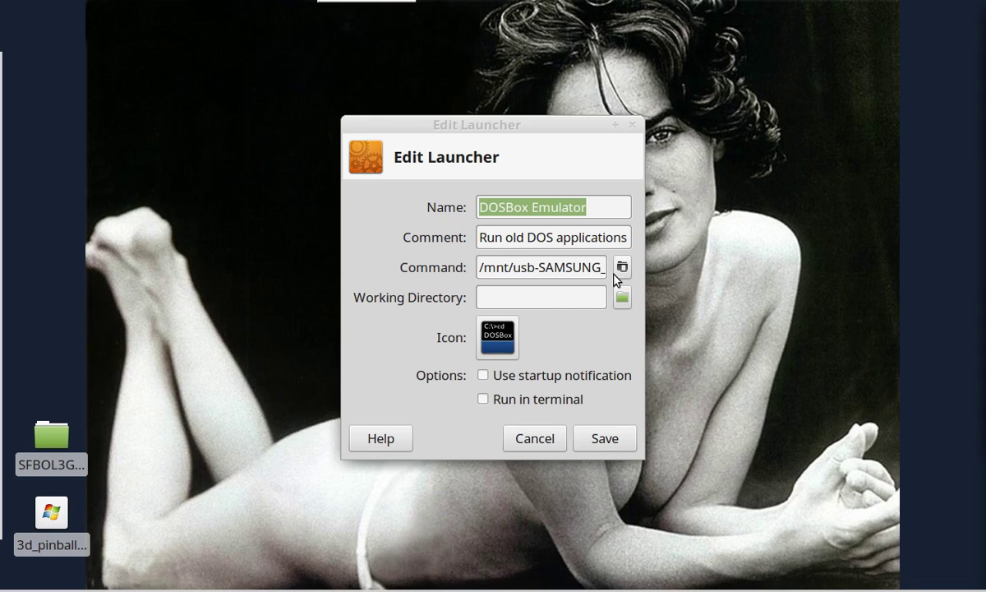
- Open the launcher's icon picker and its 'Select icon from' source choices
{"action": "left_click", "coordinate": [496, 344]}
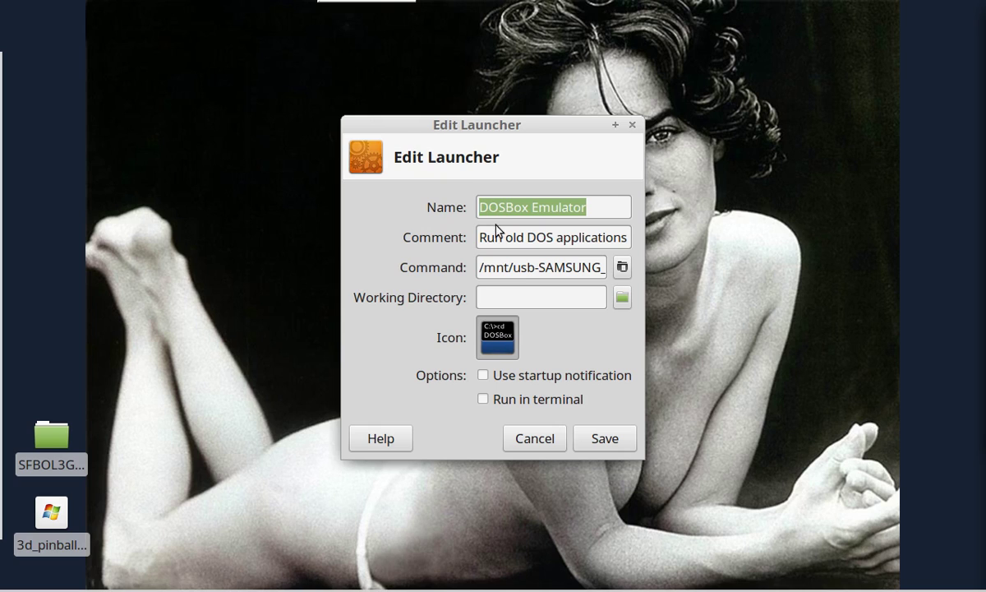
{"action": "left_click", "coordinate": [483, 333]}
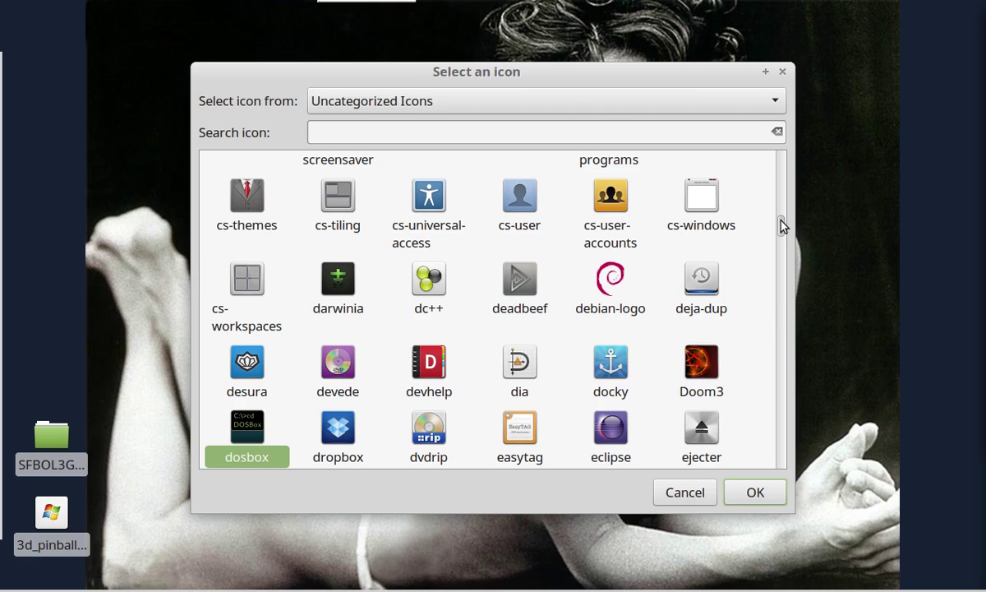
{"action": "mouse_move", "coordinate": [781, 226]}
{"action": "left_mouse_down"}
{"action": "mouse_move", "coordinate": [780, 257]}
{"action": "mouse_move", "coordinate": [781, 243]}
{"action": "left_mouse_up"}
{"action": "left_click_drag", "start_coordinate": [781, 200], "coordinate": [783, 154]}
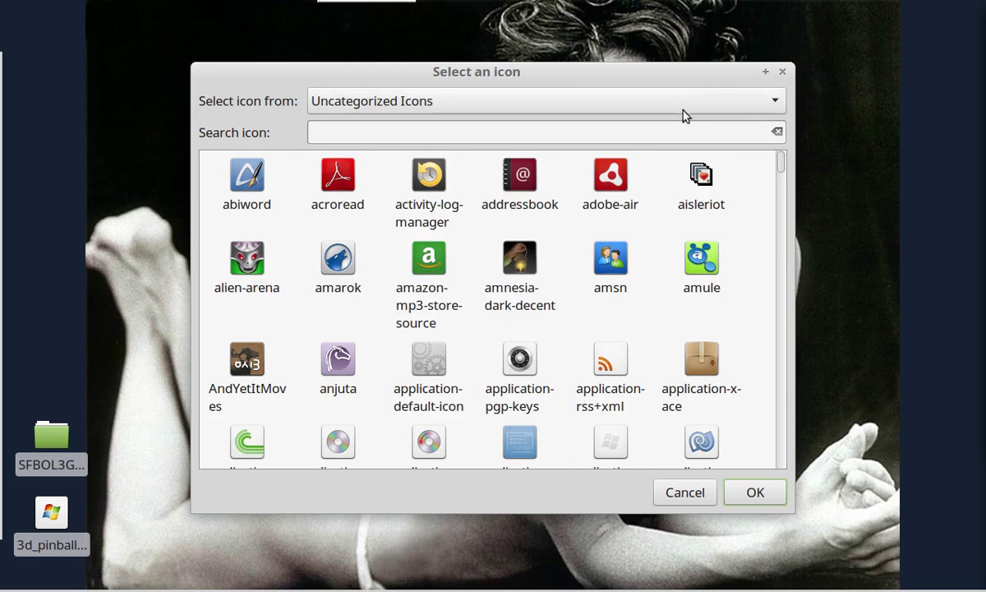
{"action": "left_click", "coordinate": [684, 110]}
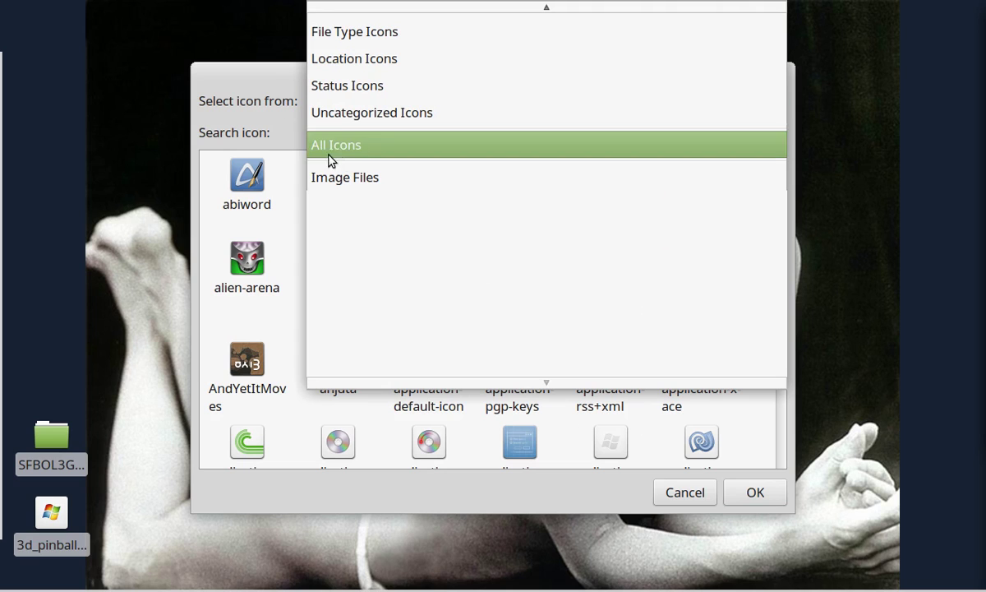
{"action": "key", "text": "Escape"}
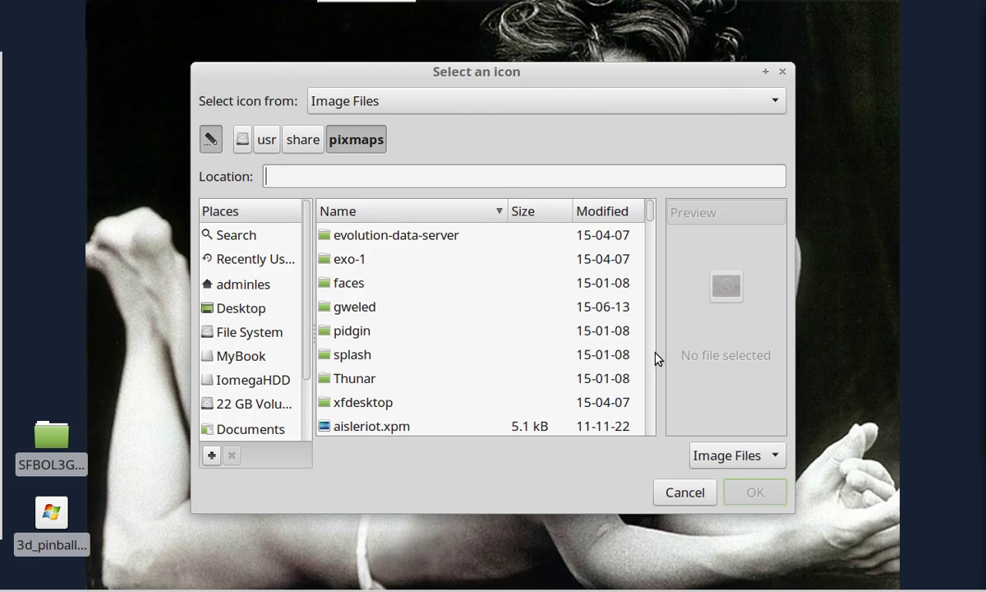
- Pick the Doom3 icon from All Icons and save the launcher entry
{"action": "left_click", "coordinate": [548, 105]}
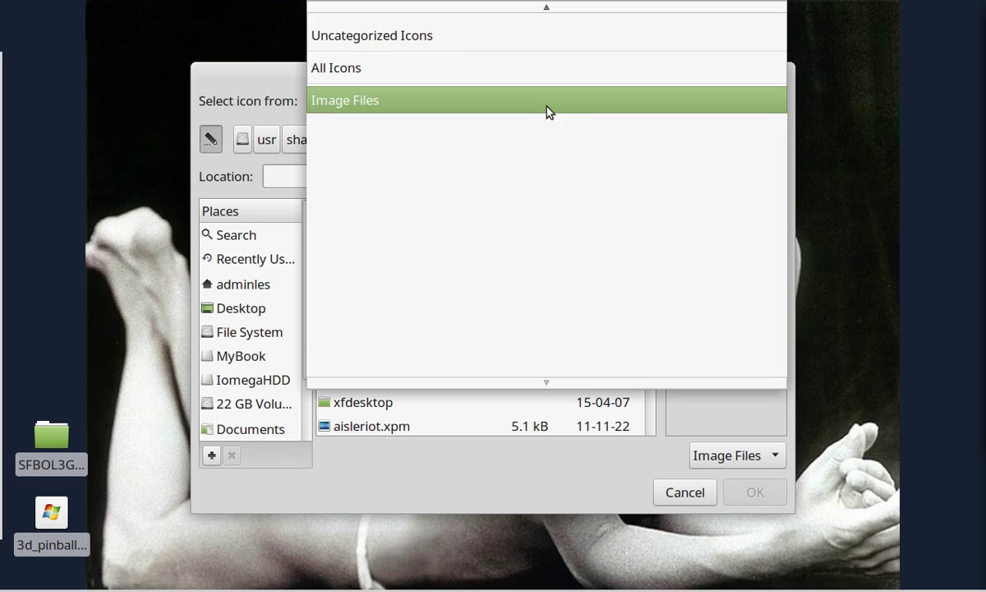
{"action": "left_click", "coordinate": [363, 69]}
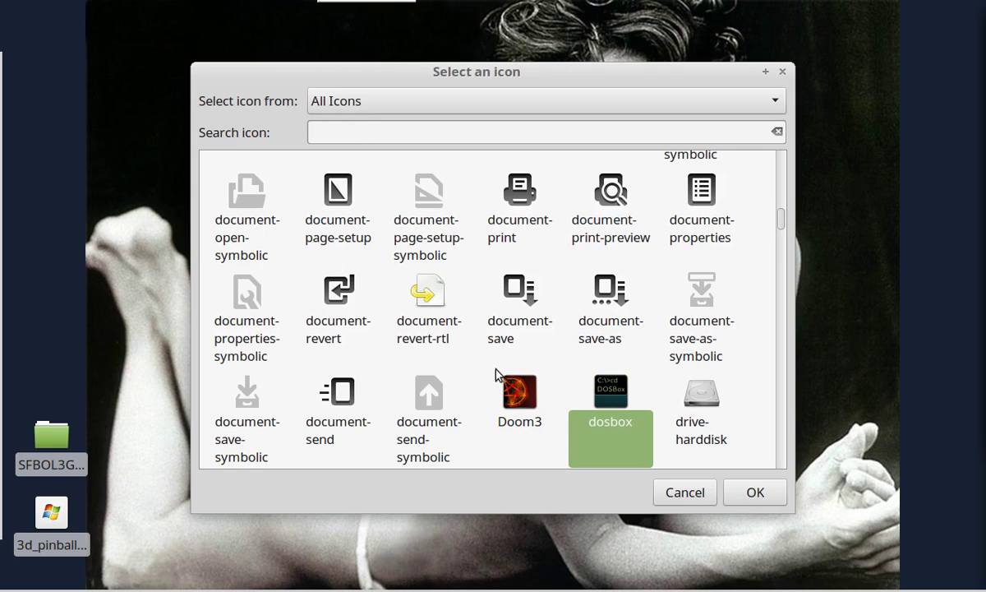
{"action": "left_click", "coordinate": [524, 395]}
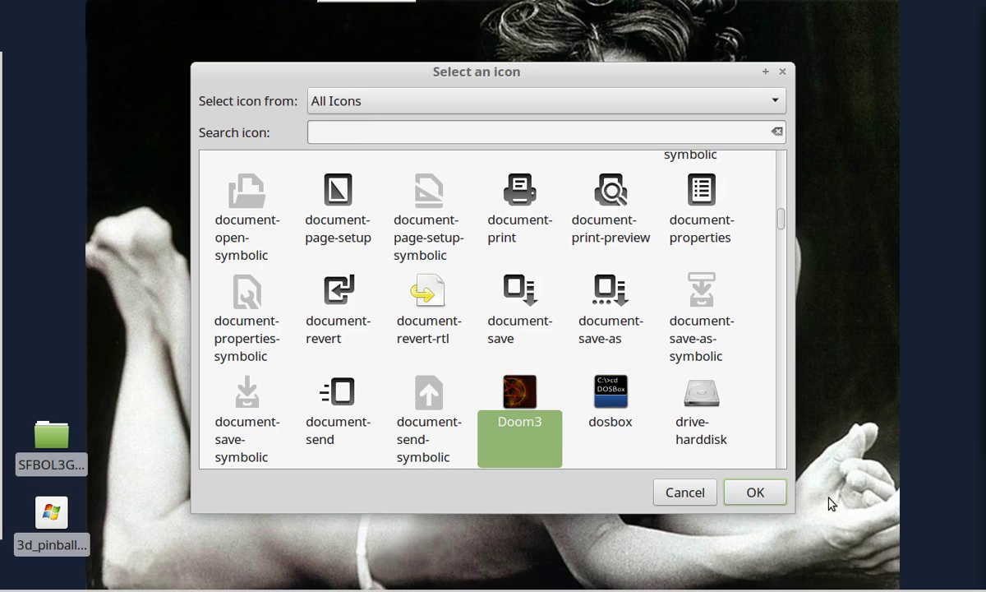
{"action": "left_click", "coordinate": [762, 498]}
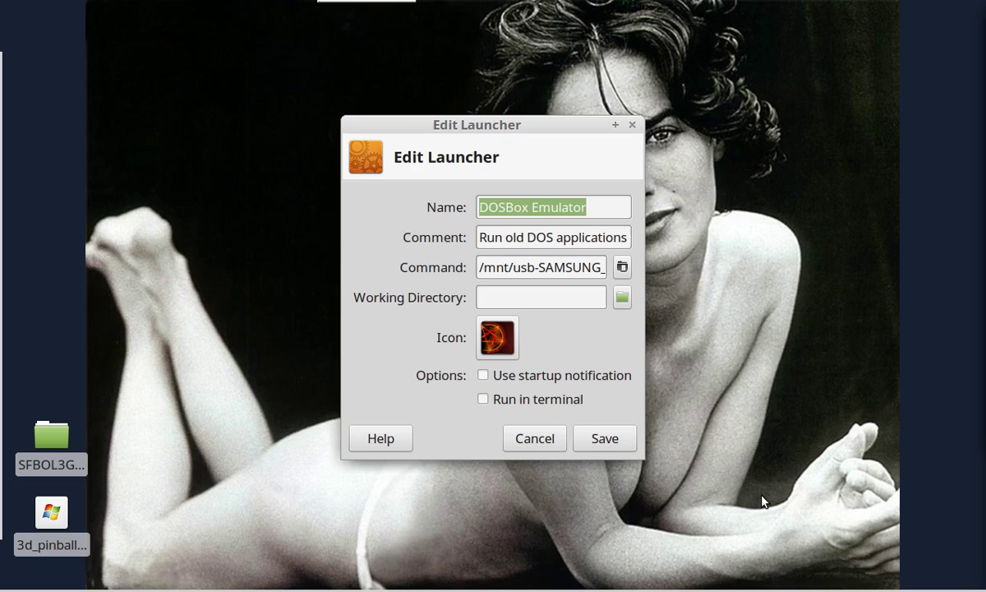
{"action": "left_click", "coordinate": [594, 435]}
- Close the launcher settings, test the Doom3 launcher, and reopen its properties
{"action": "left_click", "coordinate": [592, 437]}
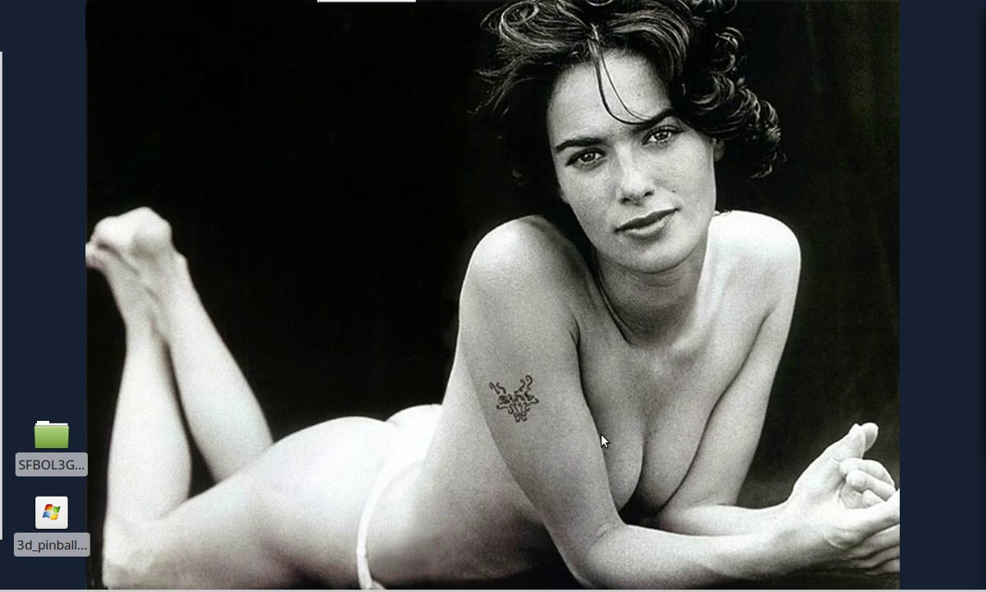
{"action": "left_click", "coordinate": [382, 16]}
{"action": "right_click", "coordinate": [384, 18]}
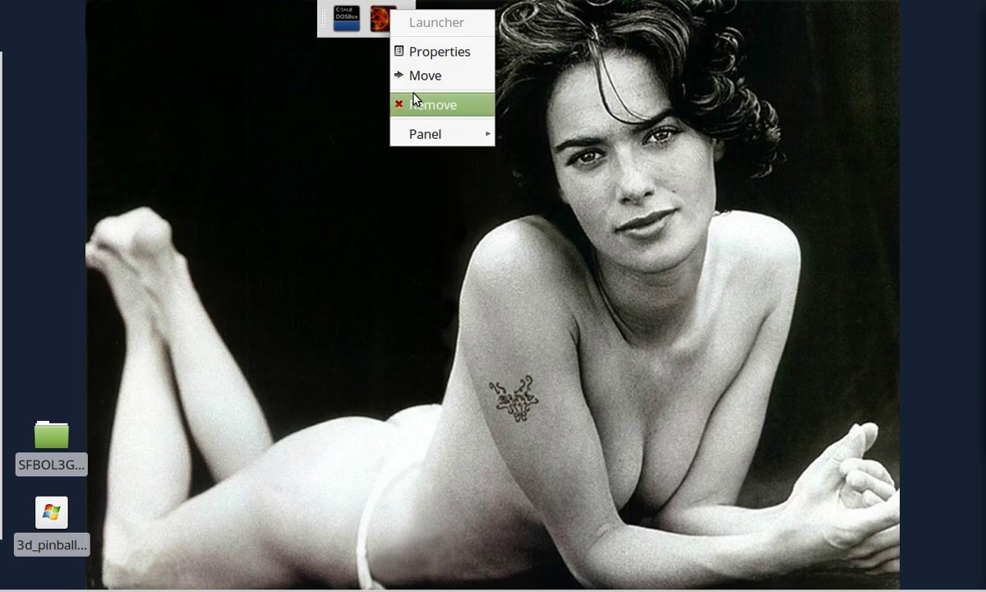
{"action": "left_click", "coordinate": [426, 62]}
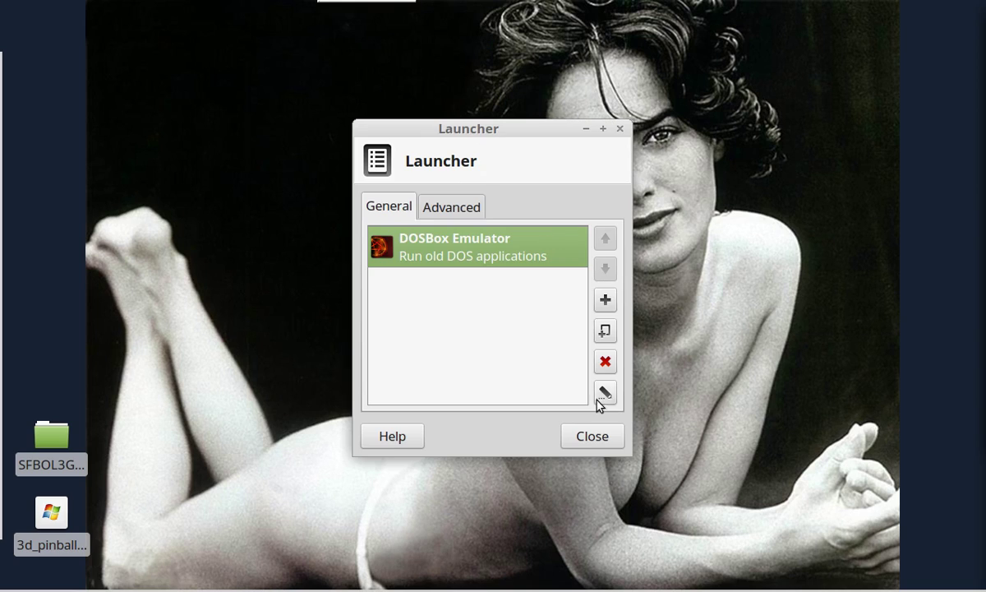
- Insert 'dosbox ' before the starcon.exe path in the entry's command and save it
{"action": "left_click", "coordinate": [607, 395]}
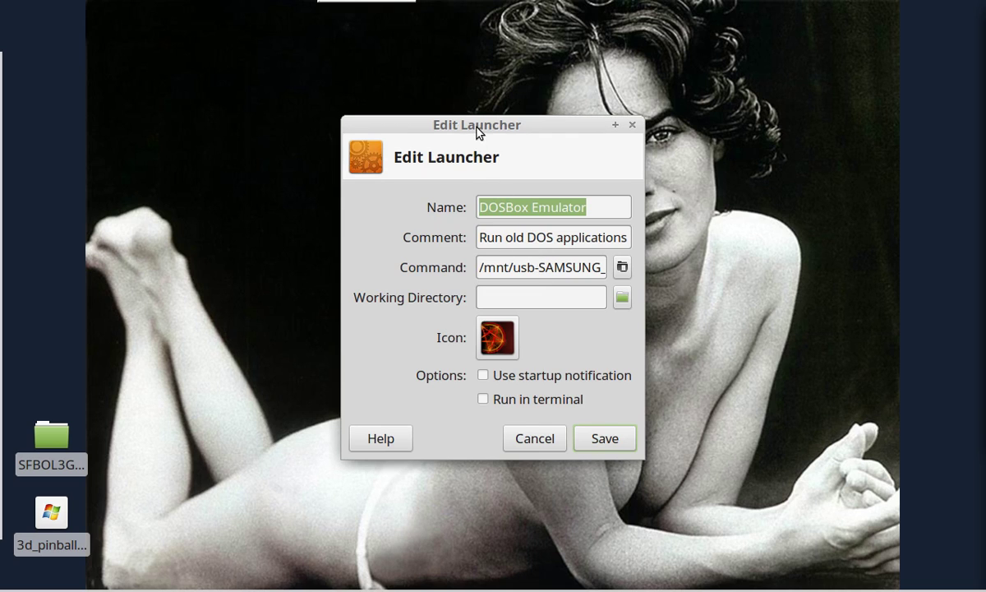
{"action": "left_click_drag", "start_coordinate": [479, 131], "coordinate": [561, 221]}
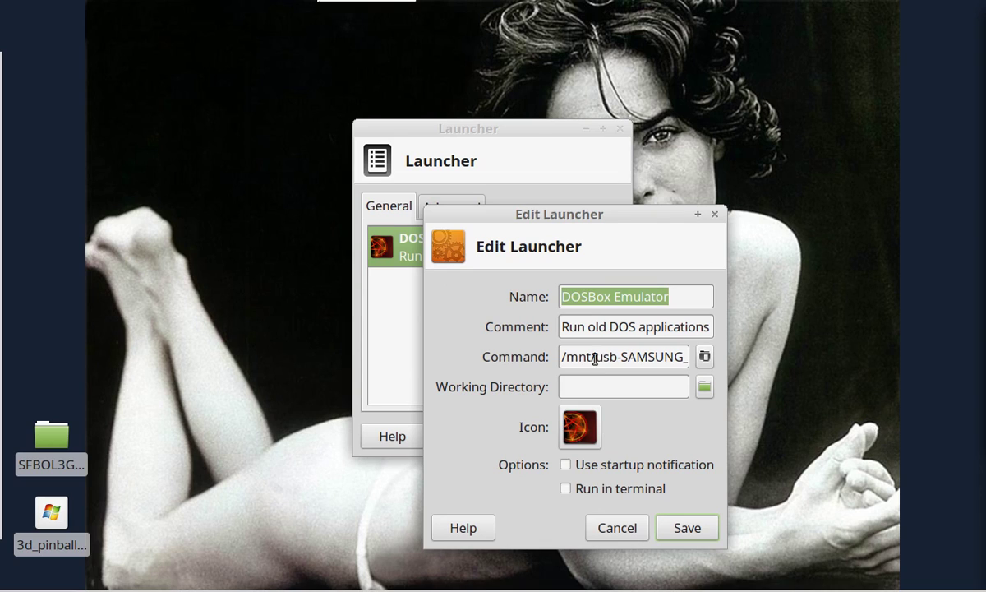
{"action": "left_click_drag", "start_coordinate": [595, 359], "coordinate": [110, 333]}
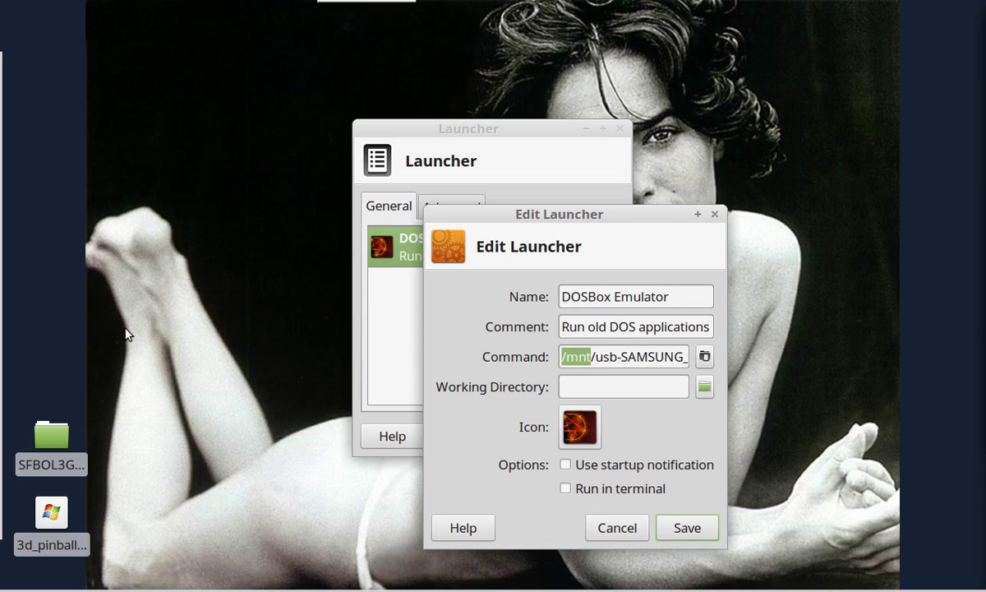
{"action": "key", "text": "Left"}
{"action": "type", "text": "dosbox"}
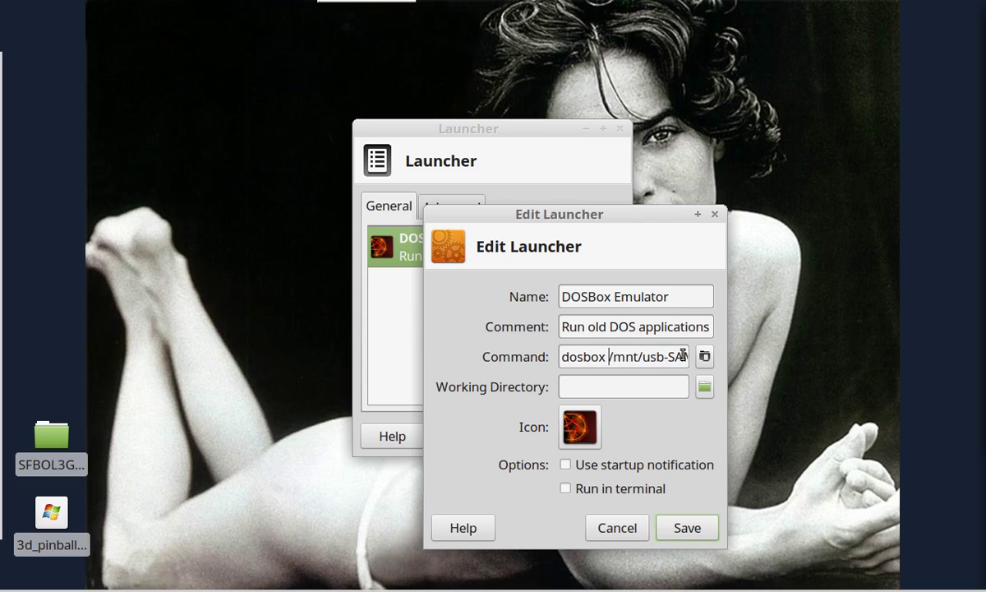
{"action": "left_click_drag", "start_coordinate": [684, 356], "coordinate": [4, 319]}
{"action": "mouse_move", "coordinate": [5, 319]}
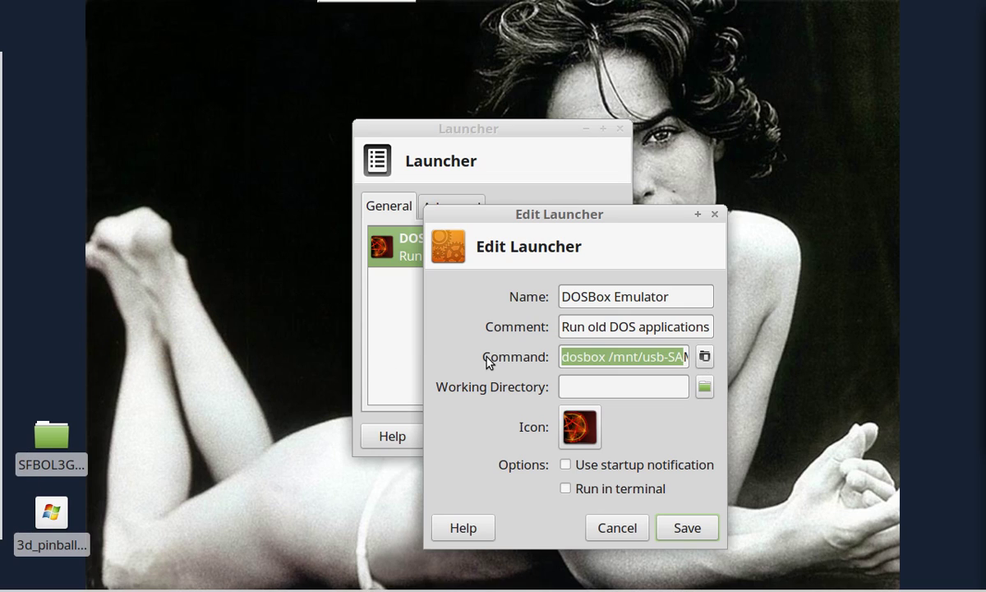
{"action": "left_click", "coordinate": [687, 527]}
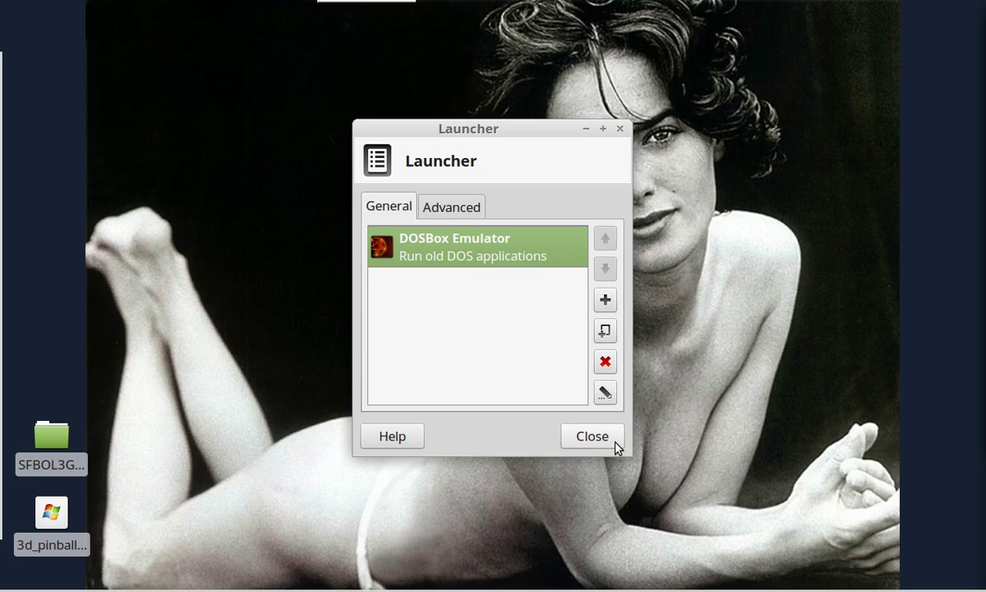
- Launch Star Control from the panel, enter MELEE, browse the ships, then close DOSBox
{"action": "mouse_move", "coordinate": [365, 37]}
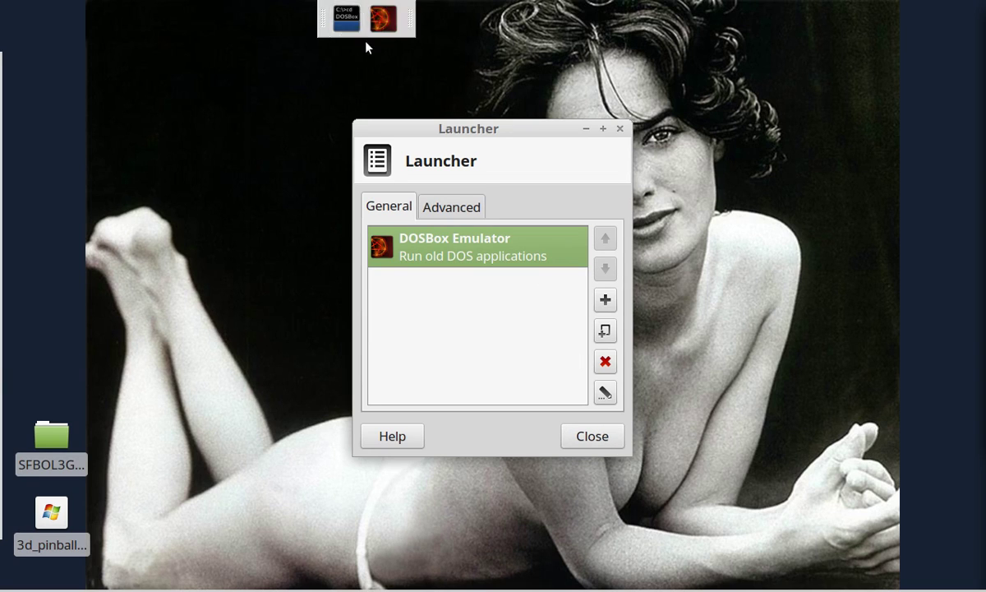
{"action": "left_click", "coordinate": [383, 18]}
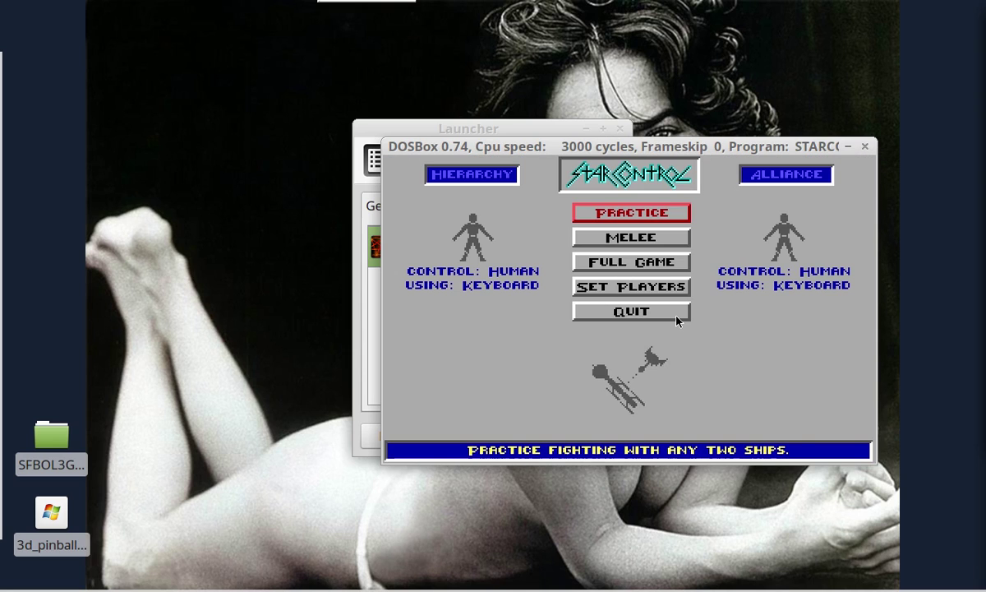
{"action": "key", "text": "Down"}
{"action": "key", "text": "Down"}
{"action": "key", "text": "Down"}
{"action": "key", "text": "Up"}
{"action": "key", "text": "Up"}
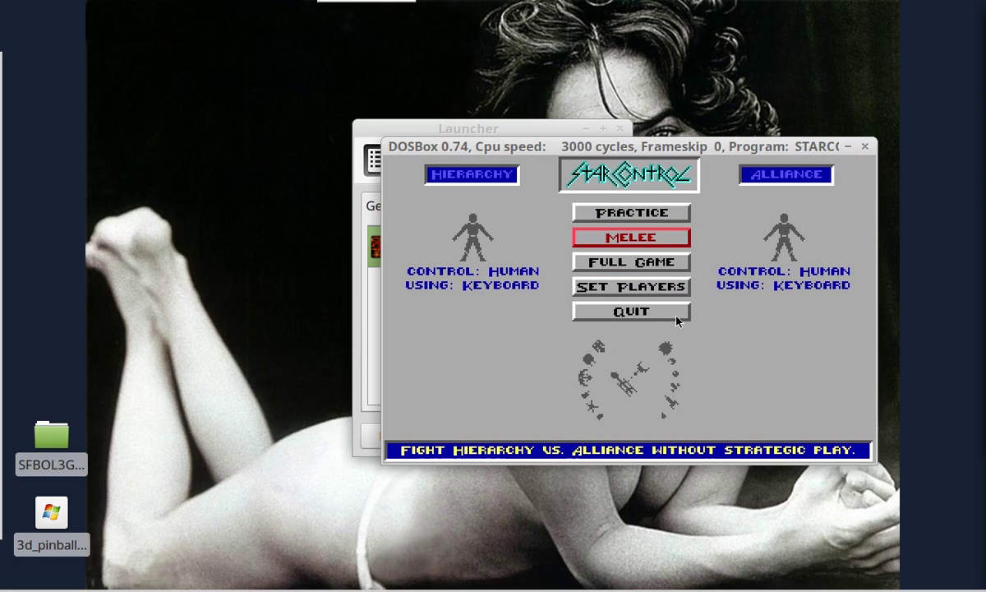
{"action": "key", "text": "Up"}
{"action": "key", "text": "Return"}
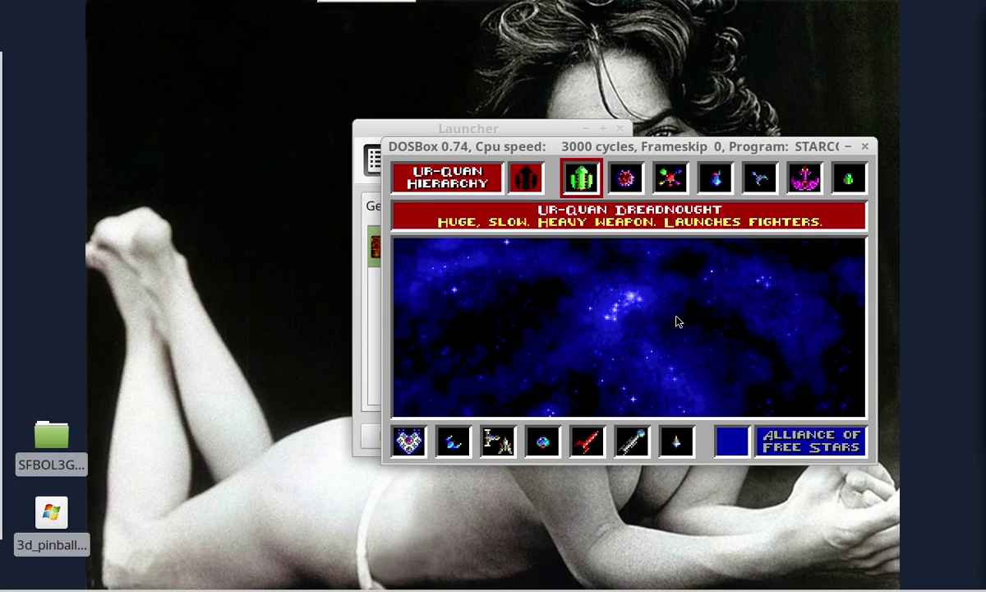
{"action": "key", "text": "Right"}
{"action": "key", "text": "Right"}
{"action": "key", "text": "Right"}
{"action": "key", "text": "Right"}
{"action": "key", "text": "Right"}
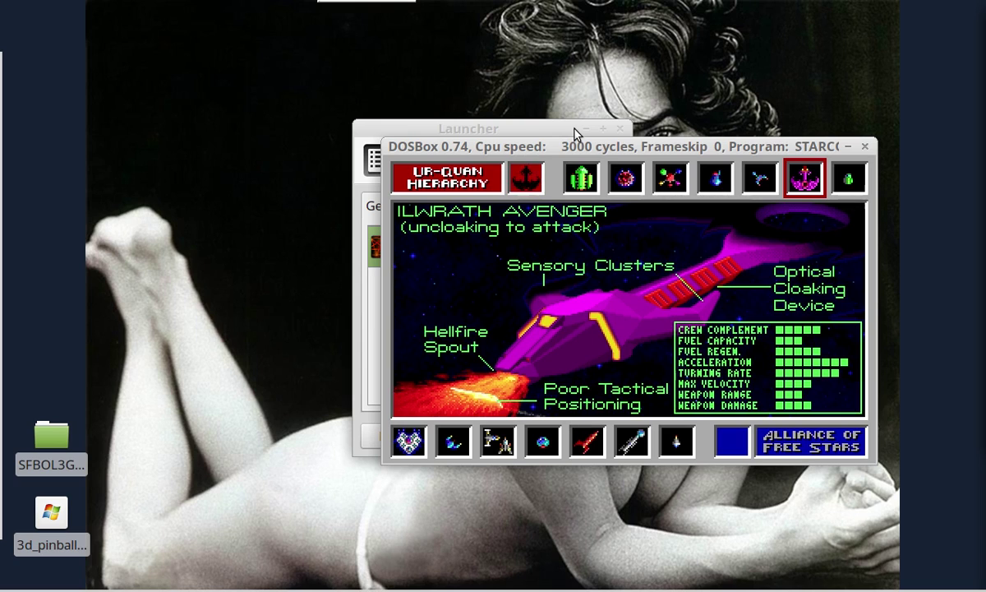
{"action": "left_click", "coordinate": [865, 146]}
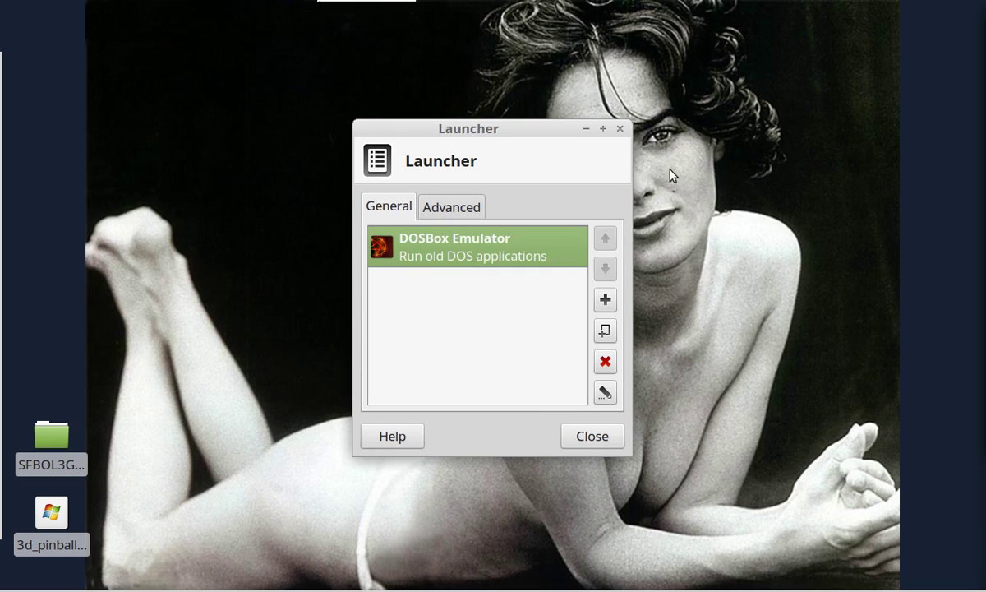
- Add a new Launcher item to the top panel
{"action": "left_click", "coordinate": [590, 435]}
{"action": "mouse_move", "coordinate": [387, 13]}
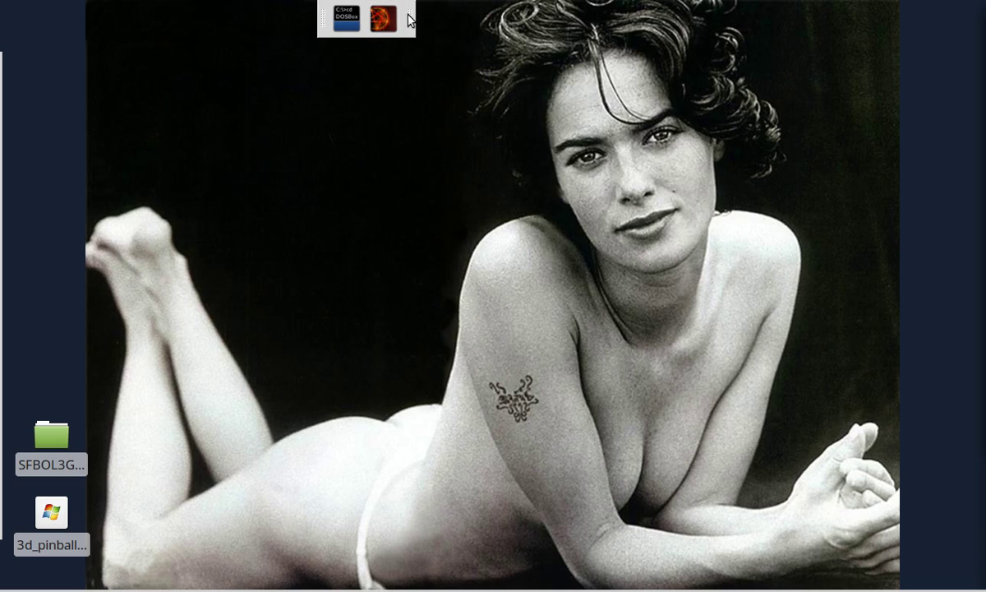
{"action": "right_click", "coordinate": [404, 15]}
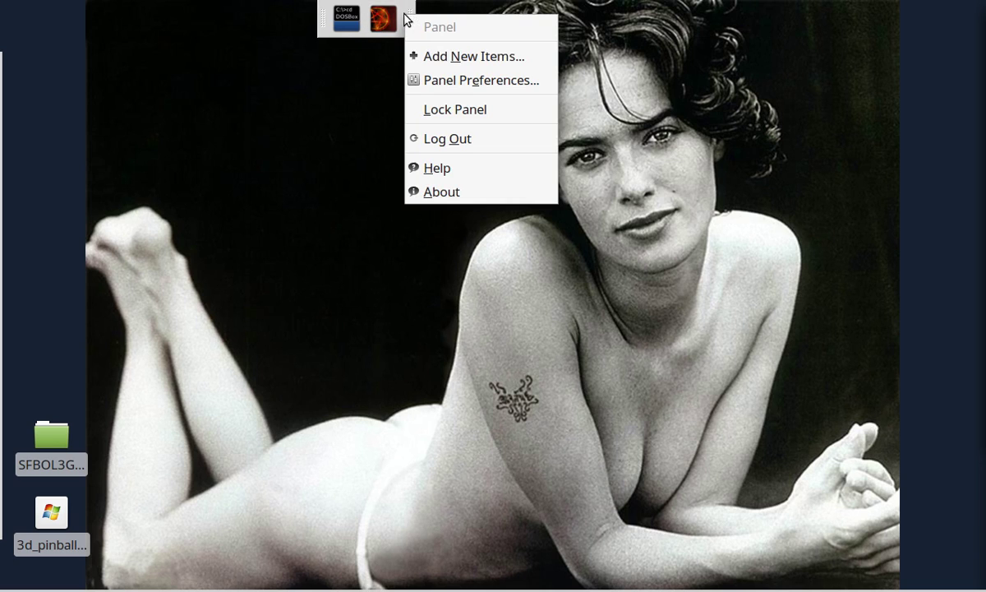
{"action": "left_click", "coordinate": [444, 56]}
{"action": "left_click", "coordinate": [423, 255]}
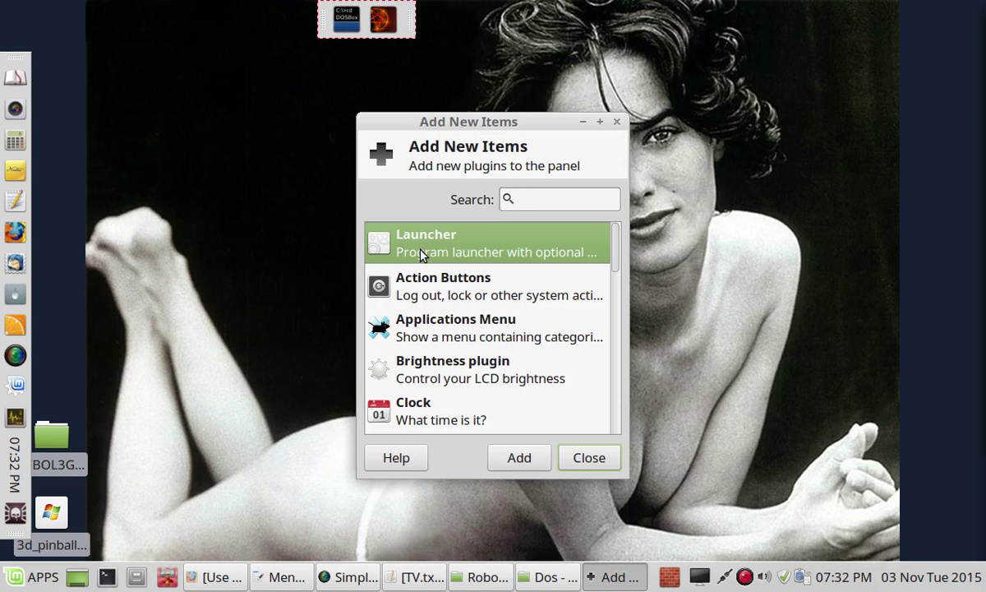
{"action": "left_click", "coordinate": [516, 462]}
{"action": "left_click", "coordinate": [589, 458]}
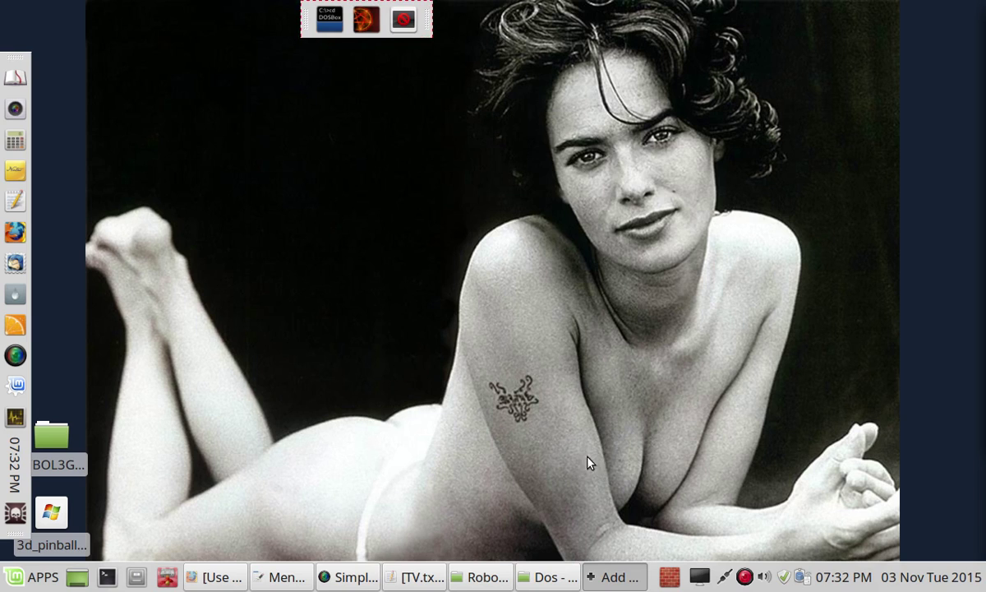
- Add the Wine Windows Program Loader application to the new launcher and edit its entry
{"action": "right_click", "coordinate": [408, 16]}
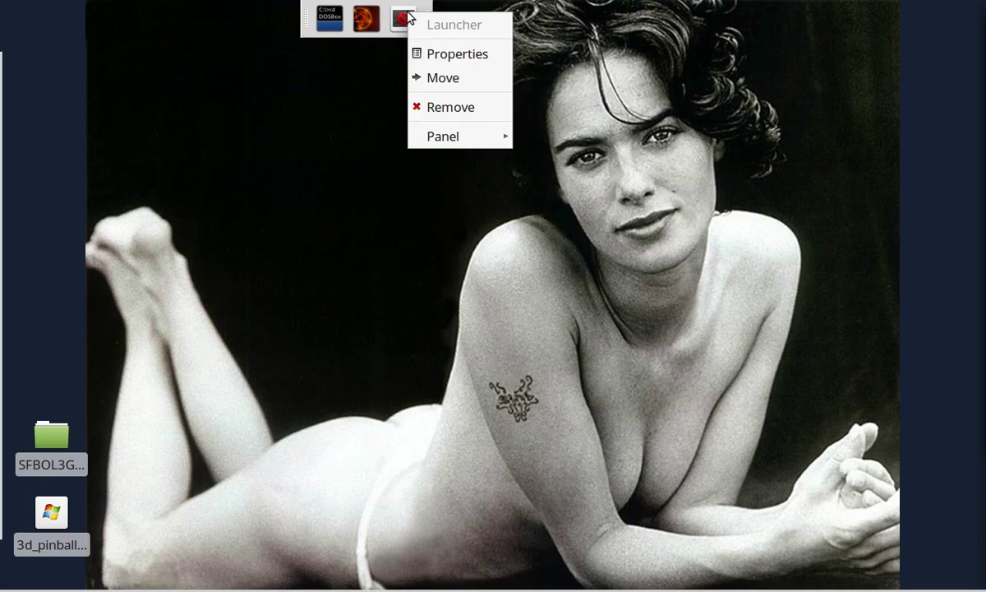
{"action": "left_click", "coordinate": [433, 63]}
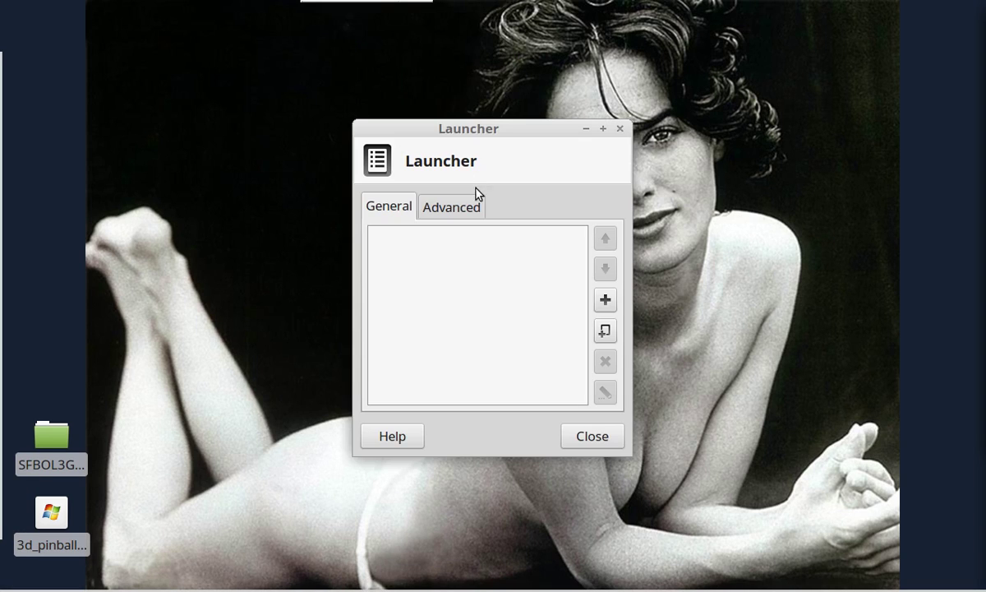
{"action": "left_click", "coordinate": [605, 301]}
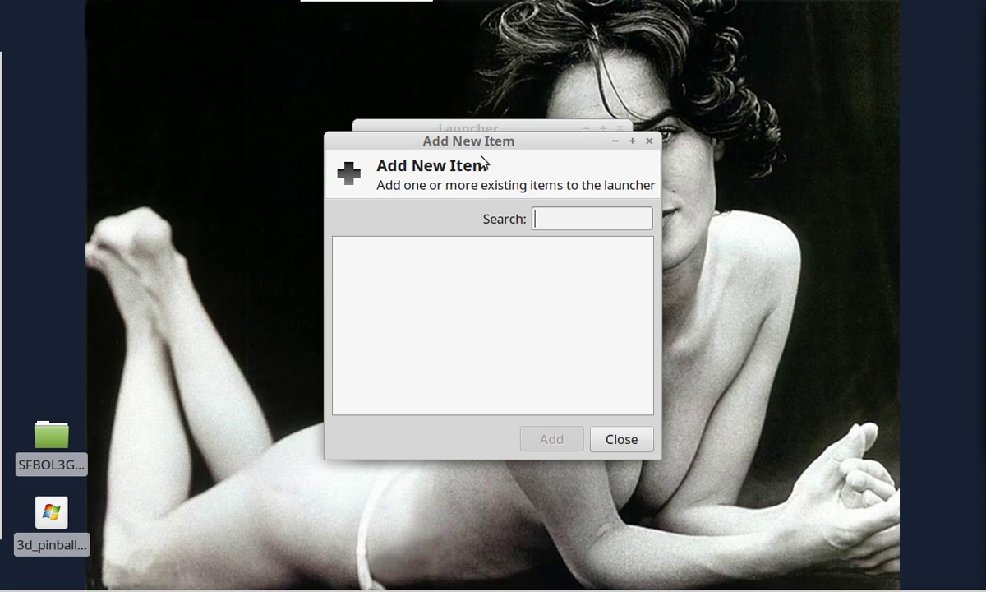
{"action": "left_click_drag", "start_coordinate": [483, 143], "coordinate": [612, 152]}
{"action": "type", "text": "WINE"}
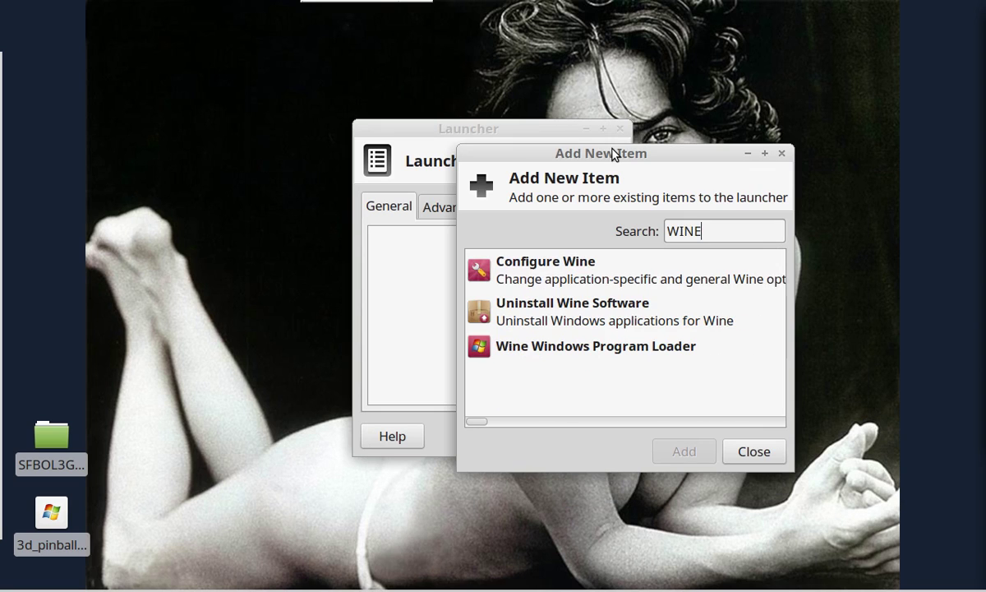
{"action": "left_click", "coordinate": [544, 352]}
{"action": "left_click", "coordinate": [707, 448]}
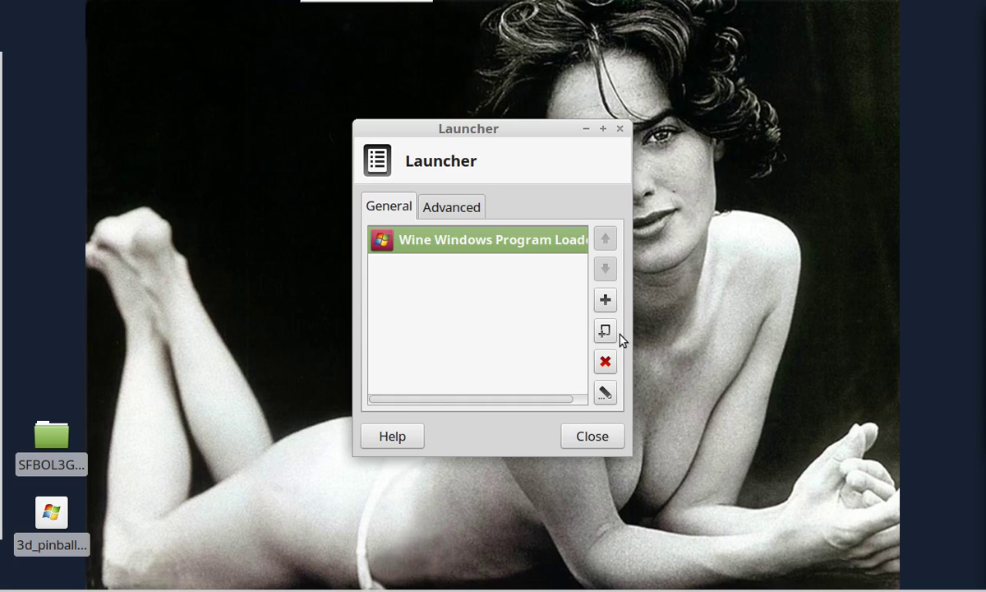
{"action": "left_click", "coordinate": [605, 393]}
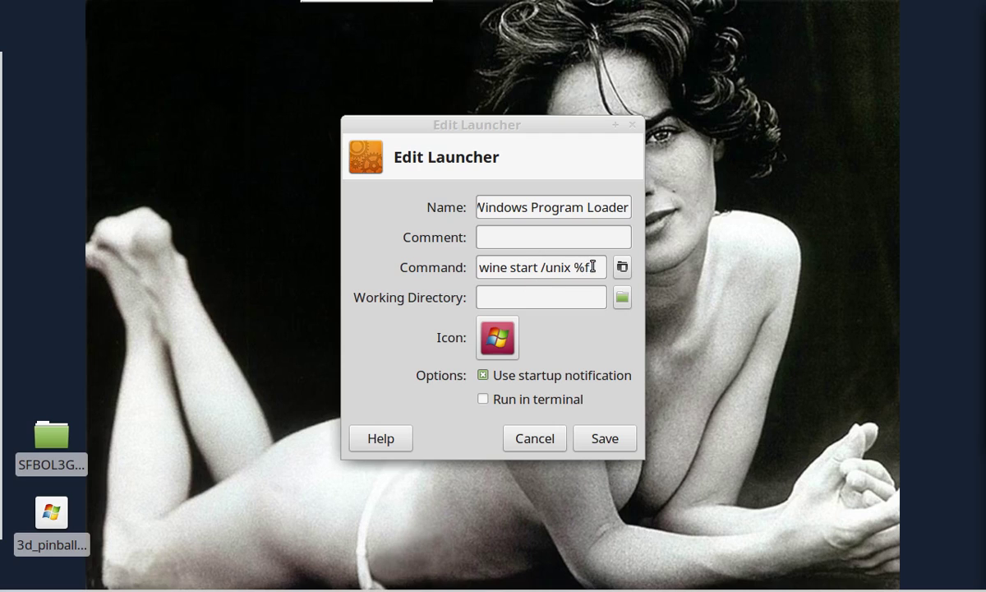
- Replace the arguments after wine with the pasted path and browse to Program Files
{"action": "left_click_drag", "start_coordinate": [594, 267], "coordinate": [512, 269]}
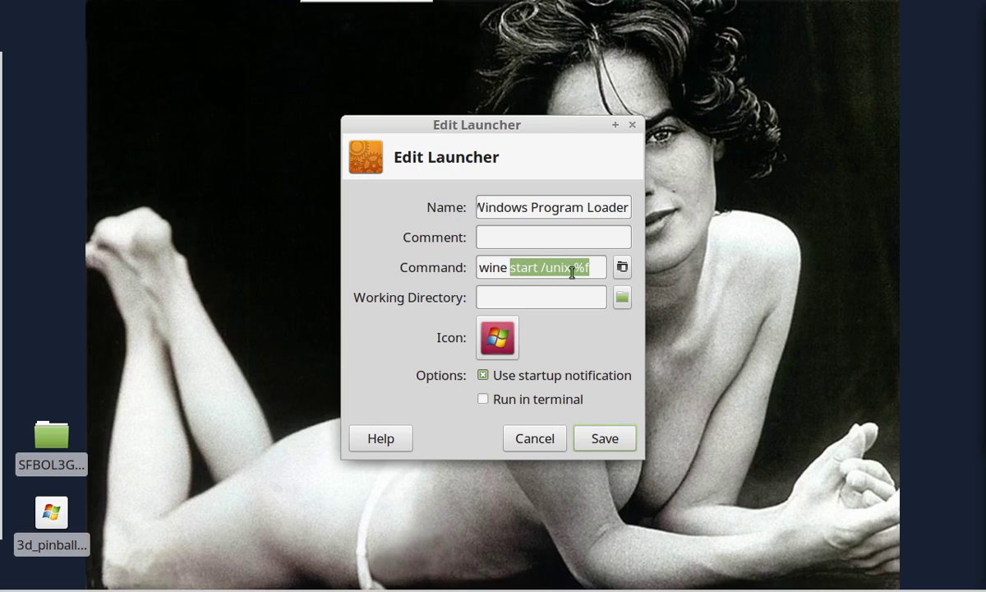
{"action": "key", "text": "ctrl+v"}
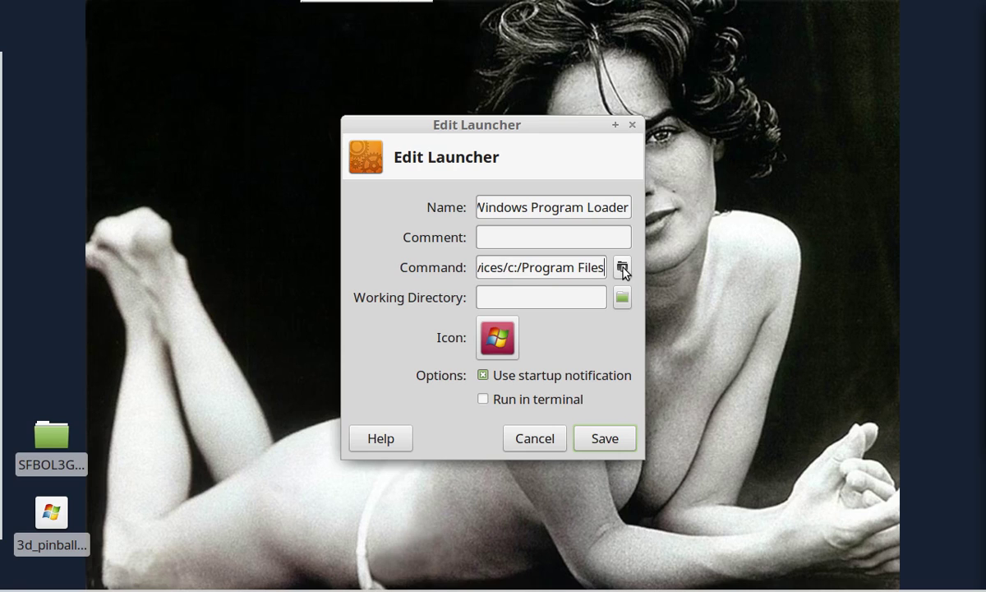
{"action": "left_click", "coordinate": [622, 268]}
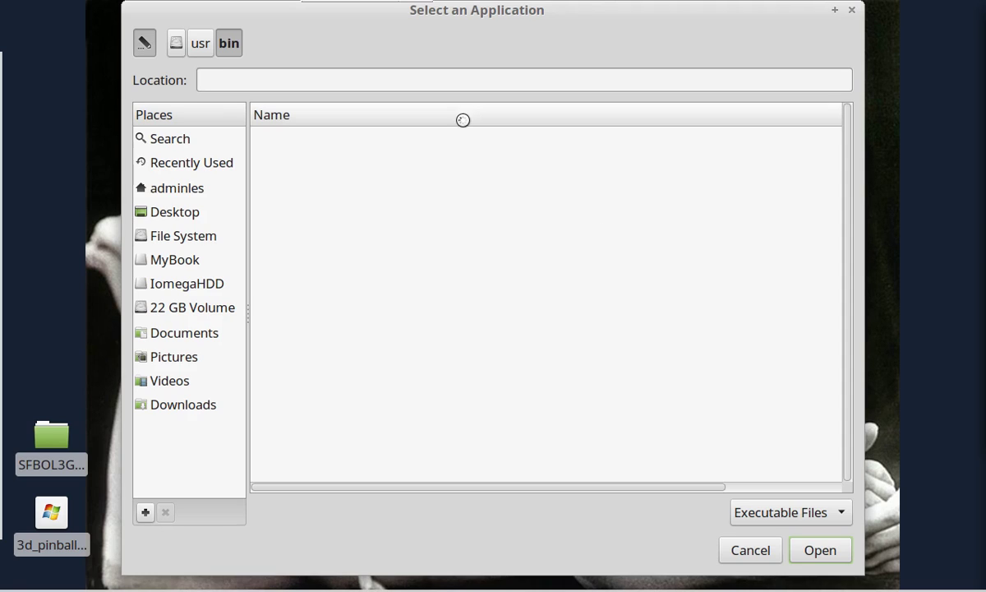
{"action": "type", "text": "/home/adminles/.wine/dosdevices/c:/Program Files"}
{"action": "key", "text": "Return"}
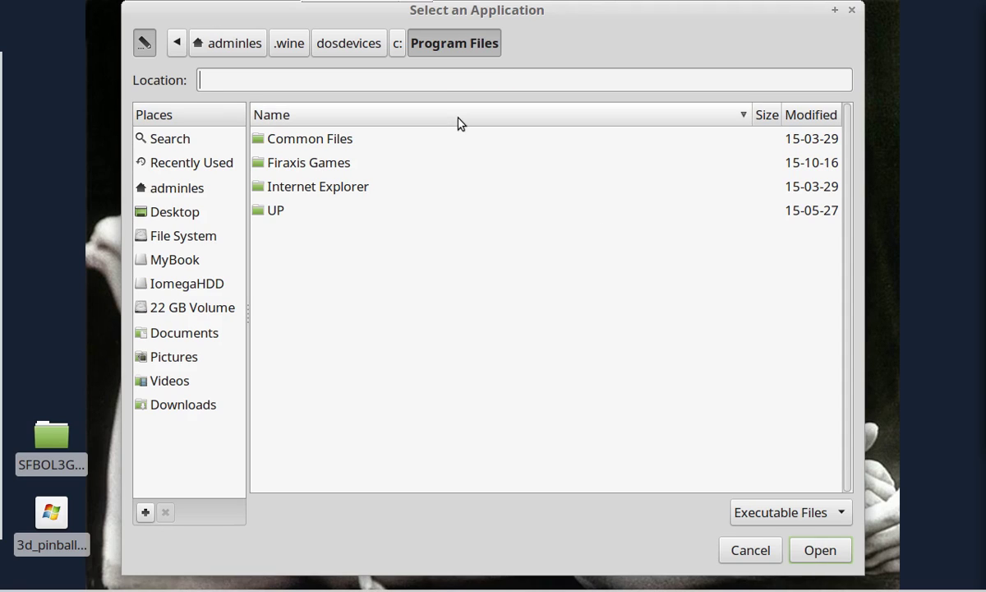
- In Firaxis Games/Sid Meier's Alpha Centauri, show All Files and select terran.exe
{"action": "double_click", "coordinate": [320, 164]}
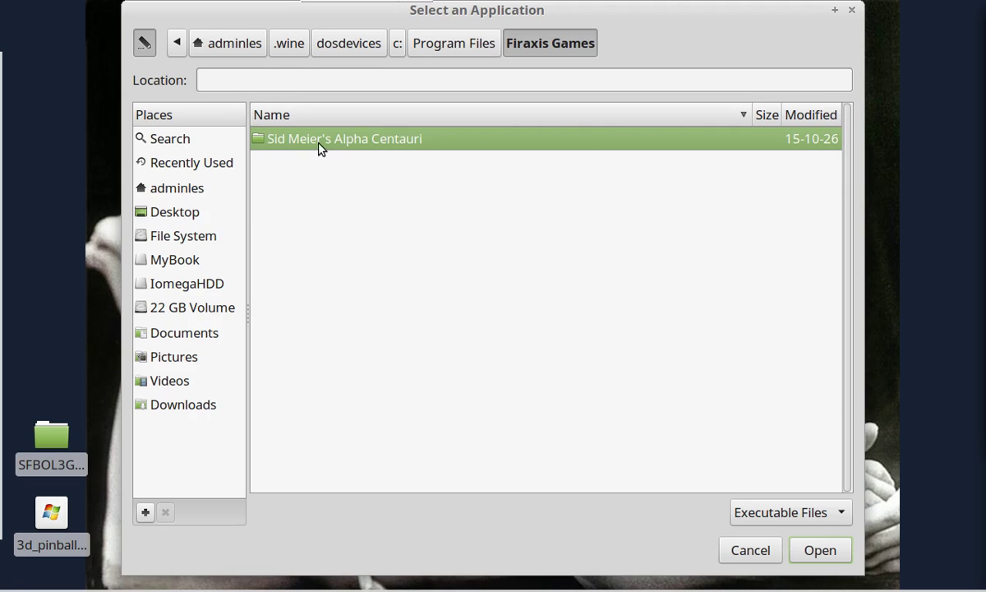
{"action": "double_click", "coordinate": [320, 149]}
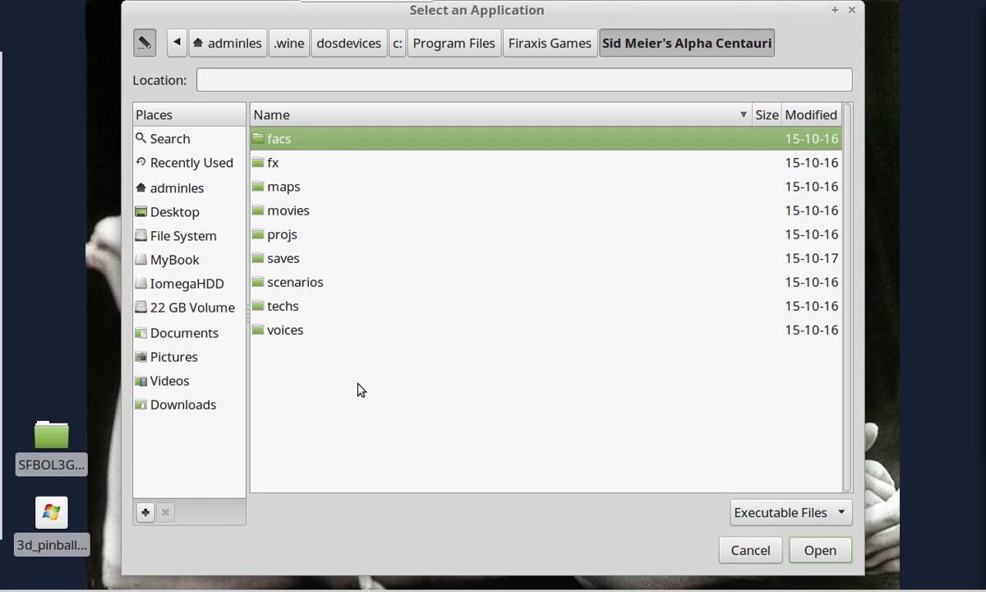
{"action": "left_click", "coordinate": [770, 515]}
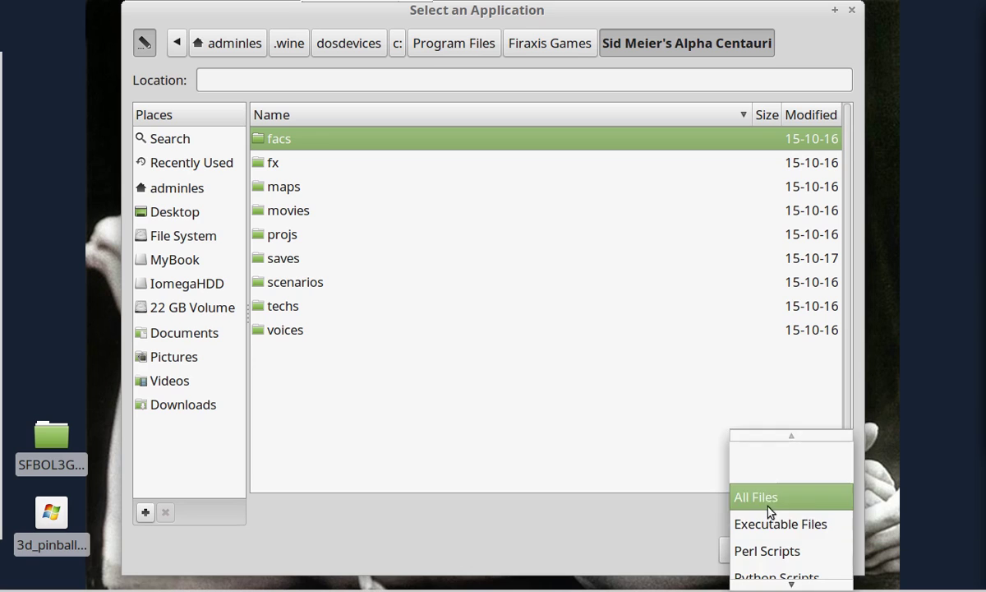
{"action": "left_click", "coordinate": [768, 498]}
{"action": "scroll", "coordinate": [581, 330], "scroll_direction": "down", "scroll_amount": 1}
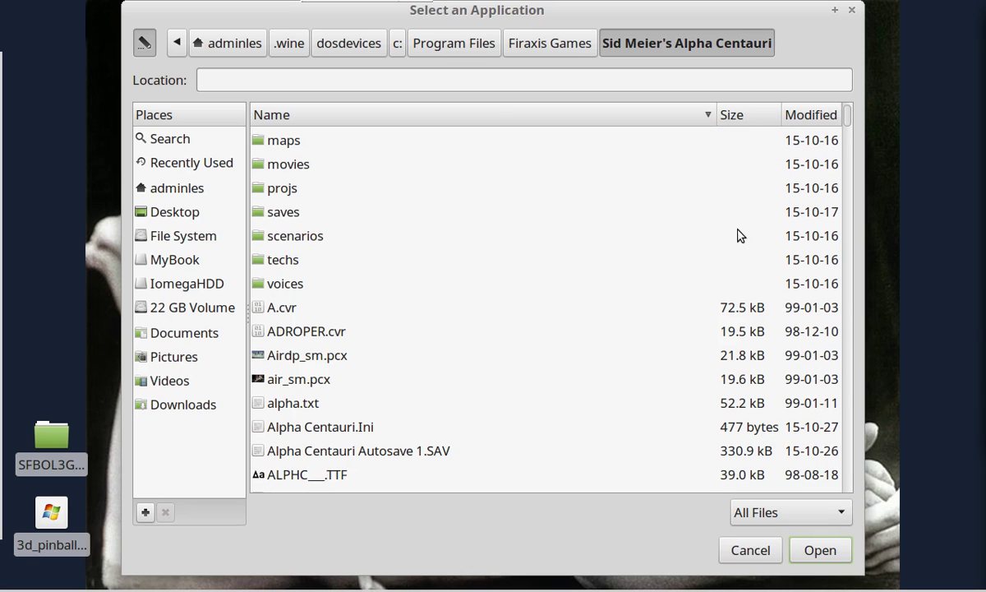
{"action": "left_click_drag", "start_coordinate": [849, 121], "coordinate": [873, 330]}
{"action": "scroll", "coordinate": [549, 399], "scroll_direction": "down", "scroll_amount": 3}
{"action": "scroll", "coordinate": [549, 398], "scroll_direction": "down", "scroll_amount": 10}
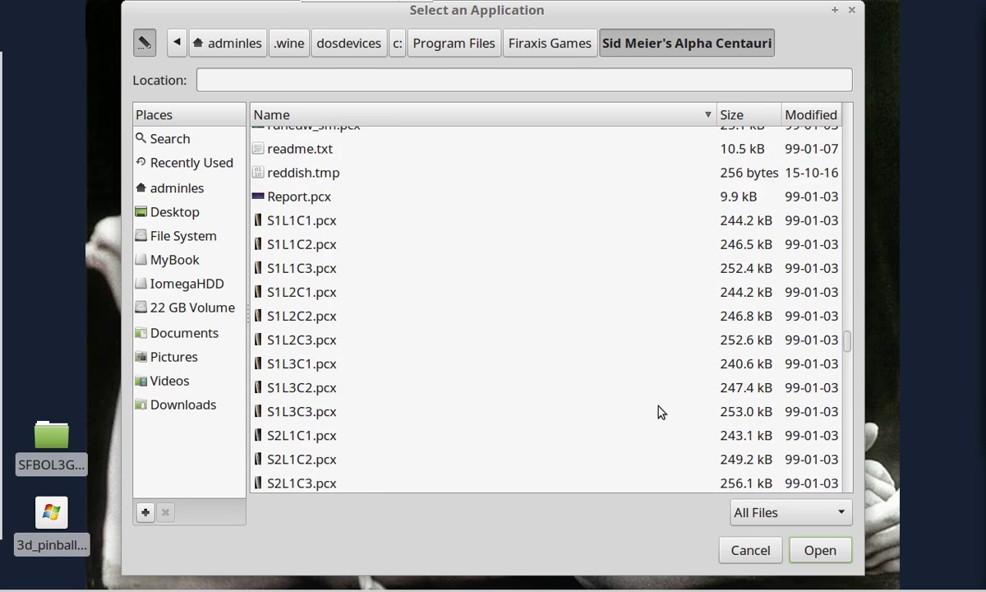
{"action": "scroll", "coordinate": [715, 436], "scroll_direction": "down", "scroll_amount": 3}
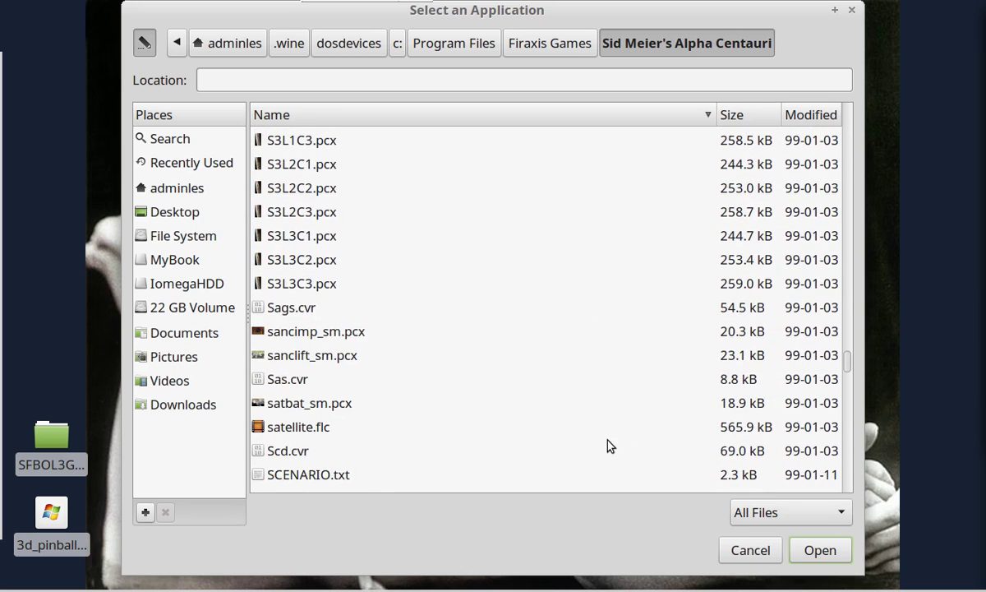
{"action": "scroll", "coordinate": [610, 444], "scroll_direction": "down", "scroll_amount": 6}
{"action": "scroll", "coordinate": [609, 437], "scroll_direction": "down", "scroll_amount": 8}
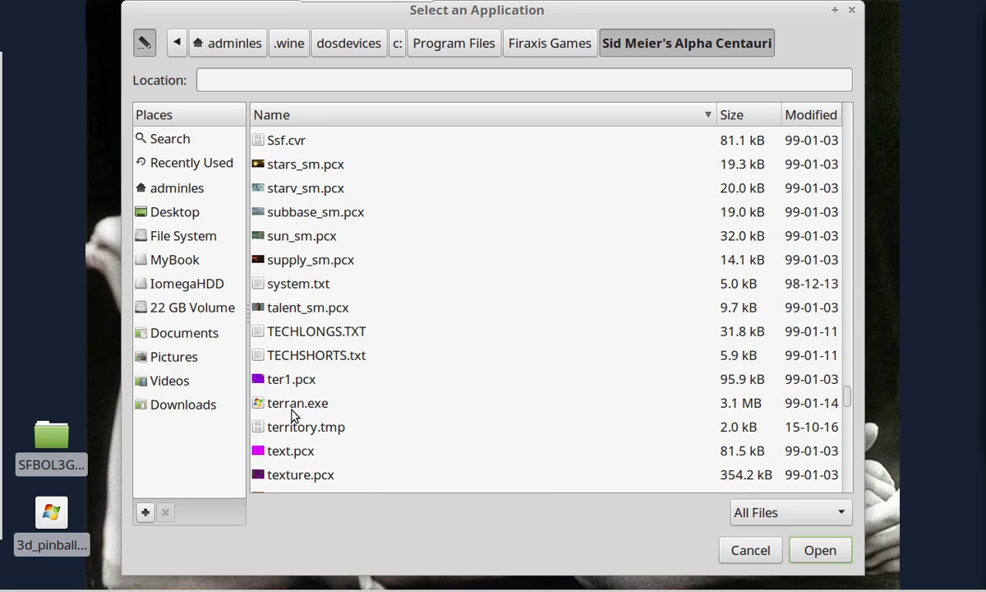
{"action": "left_click", "coordinate": [289, 405]}
- Confirm terran.exe, prefix the command with WINE ' and save the launcher
{"action": "left_click", "coordinate": [814, 551]}
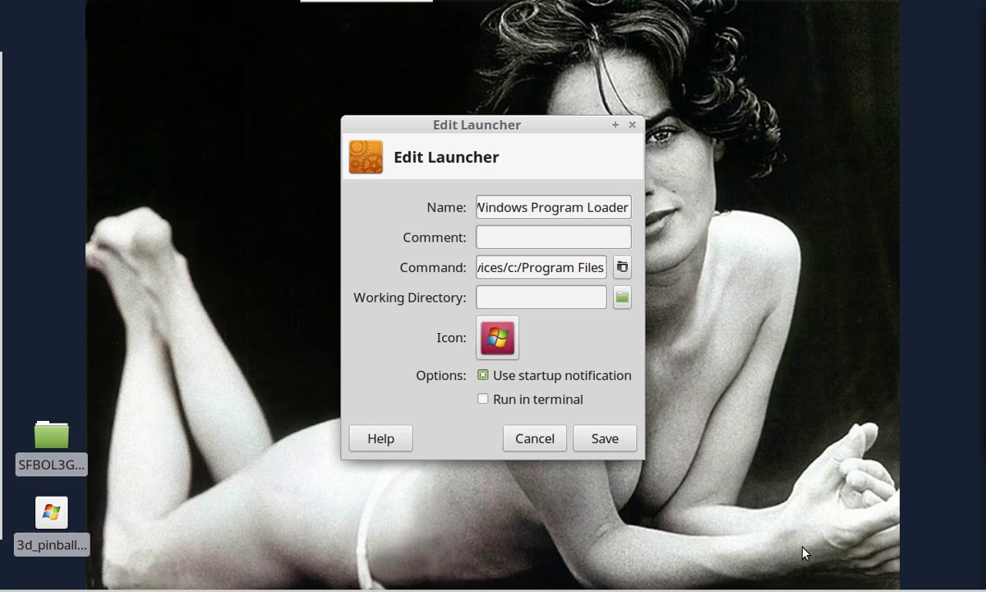
{"action": "left_click", "coordinate": [521, 265]}
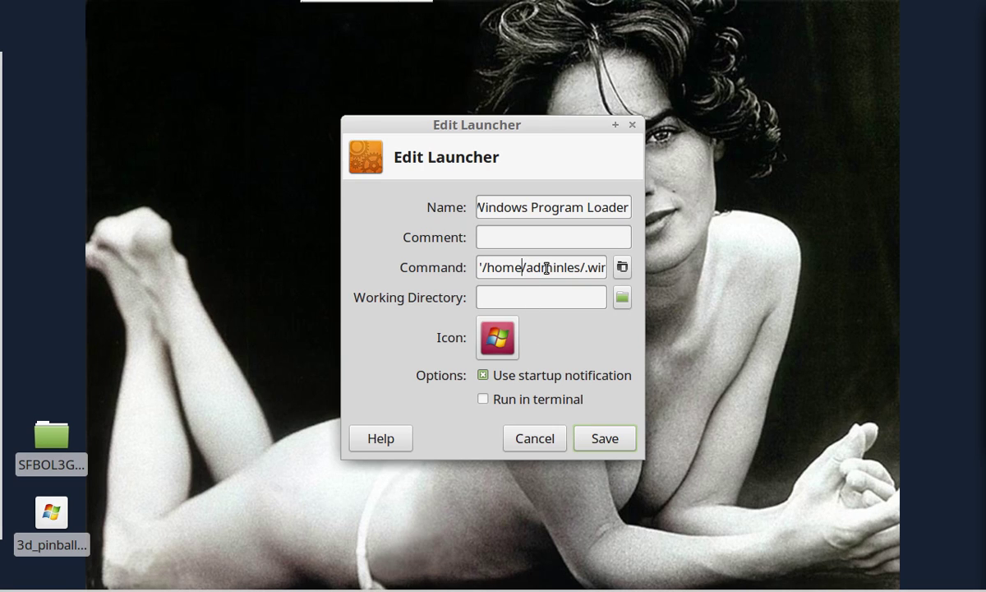
{"action": "key", "text": "Home"}
{"action": "type", "text": "WINE"}
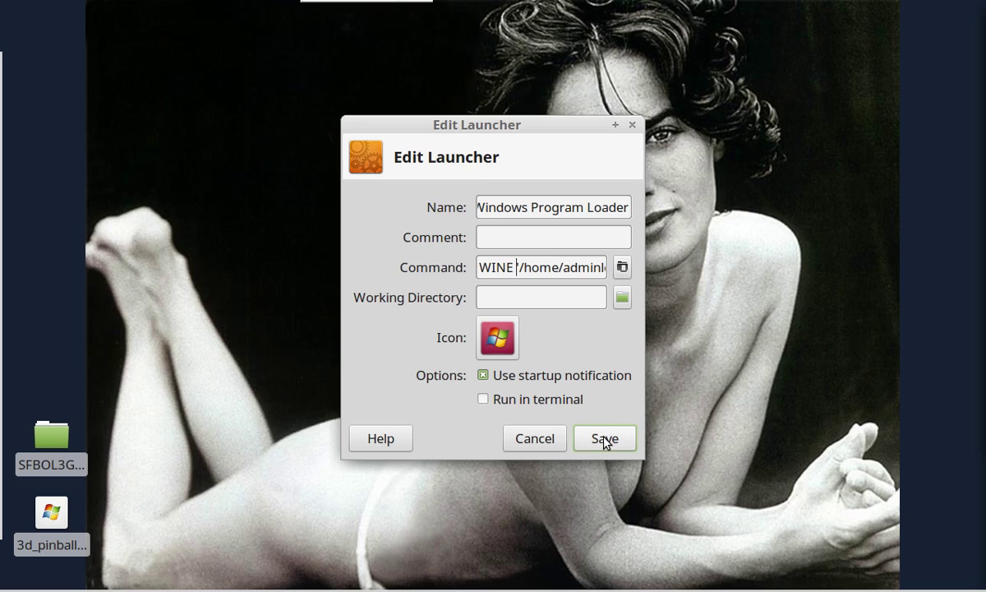
{"action": "type", "text": " '"}
{"action": "left_click", "coordinate": [605, 439]}
- Close the launcher settings and run the new Wine launcher from the panel
{"action": "left_click", "coordinate": [592, 437]}
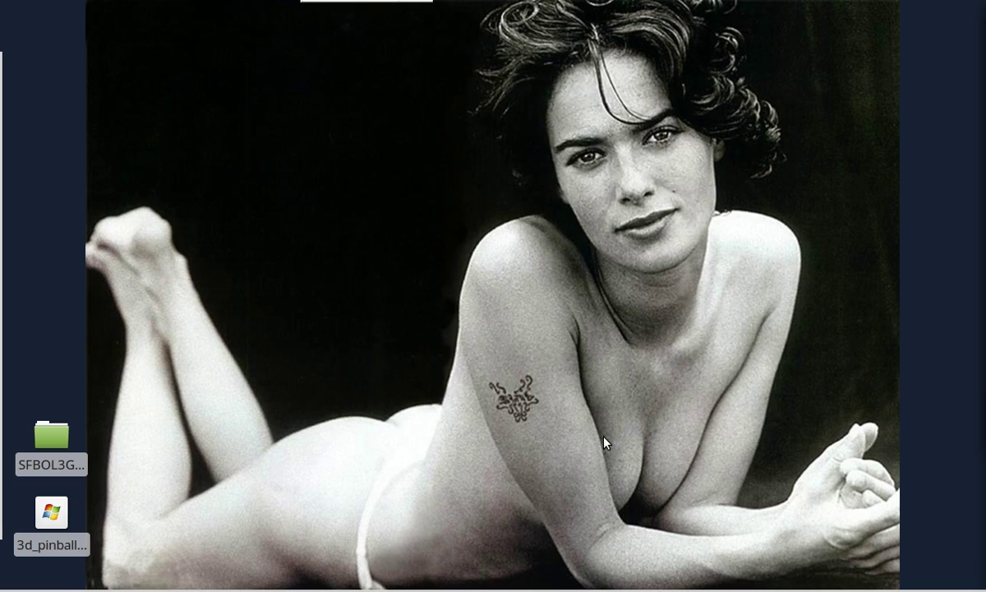
{"action": "mouse_move", "coordinate": [372, 6]}
{"action": "left_click", "coordinate": [402, 16]}
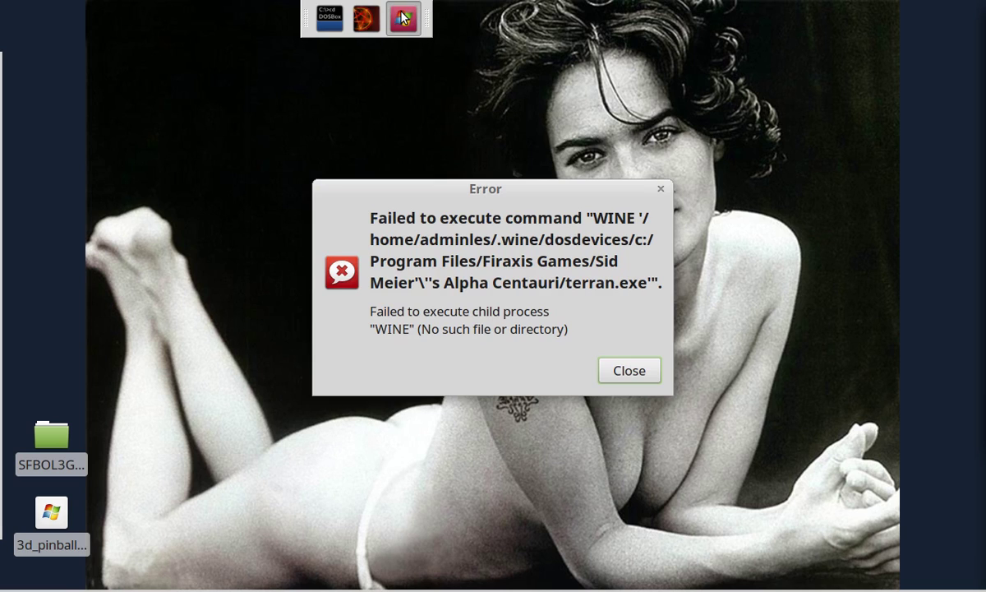
- Dismiss the error, swap the uppercase WINE prefix for lowercase wine, and save
{"action": "left_click", "coordinate": [624, 372]}
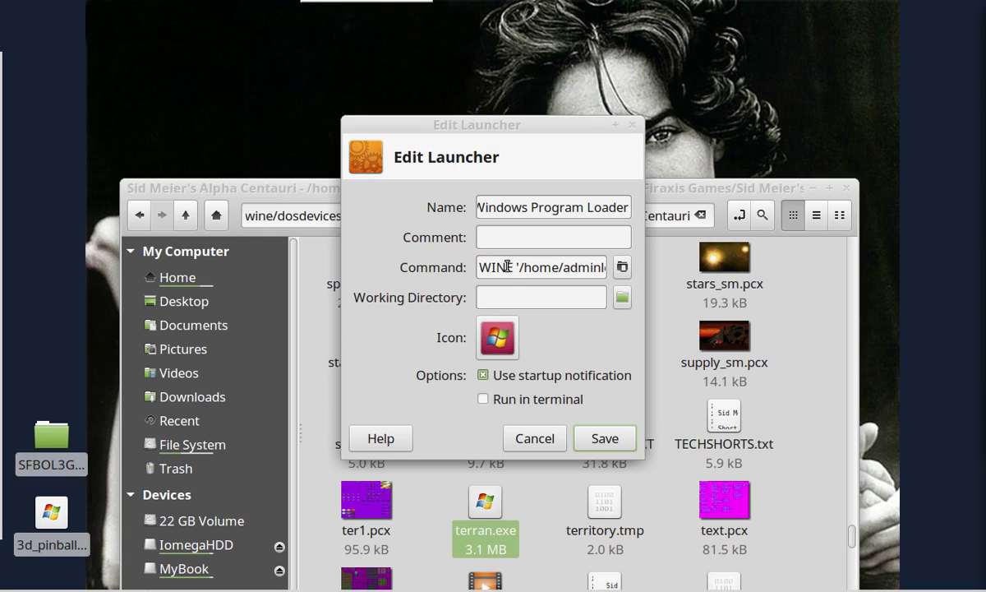
{"action": "left_click", "coordinate": [516, 270]}
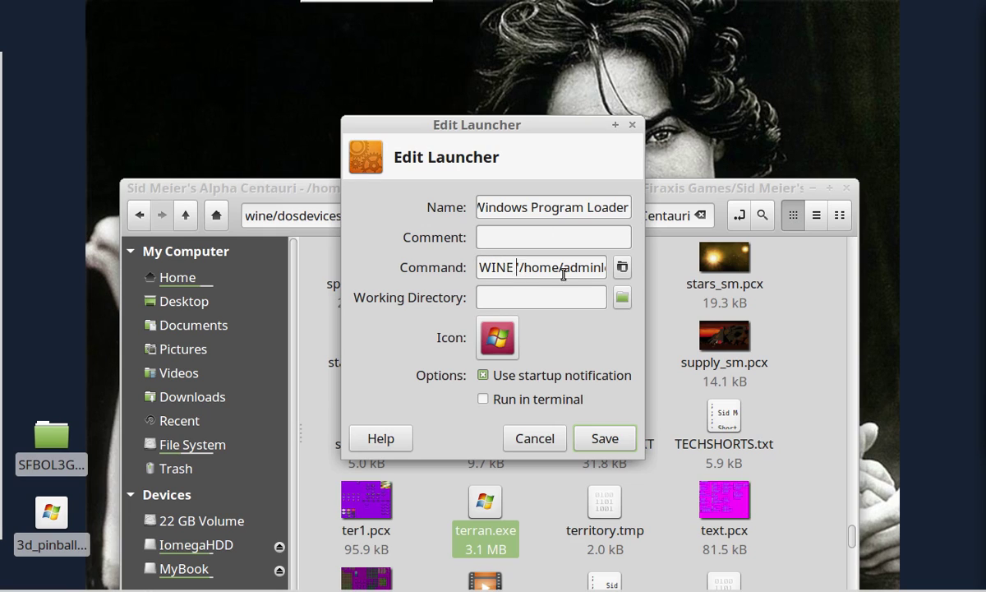
{"action": "type", "text": "'"}
{"action": "key", "text": "Right"}
{"action": "key", "text": "Right"}
{"action": "key", "text": "Right"}
{"action": "key", "text": "Right"}
{"action": "key", "text": "Right"}
{"action": "key", "text": "Right"}
{"action": "key", "text": "Right"}
{"action": "key", "text": "Right"}
{"action": "key", "text": "Right"}
{"action": "key", "text": "Right"}
{"action": "key", "text": "Right"}
{"action": "key", "text": "Right"}
{"action": "key", "text": "Right"}
{"action": "key", "text": "Right"}
{"action": "key", "text": "Right"}
{"action": "key", "text": "Right"}
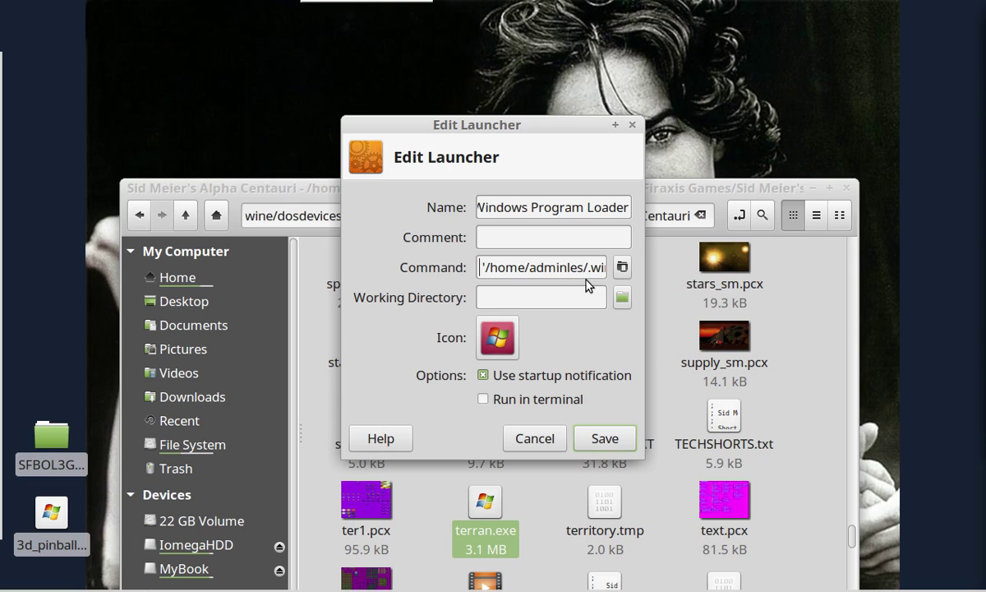
{"action": "type", "text": "wine"}
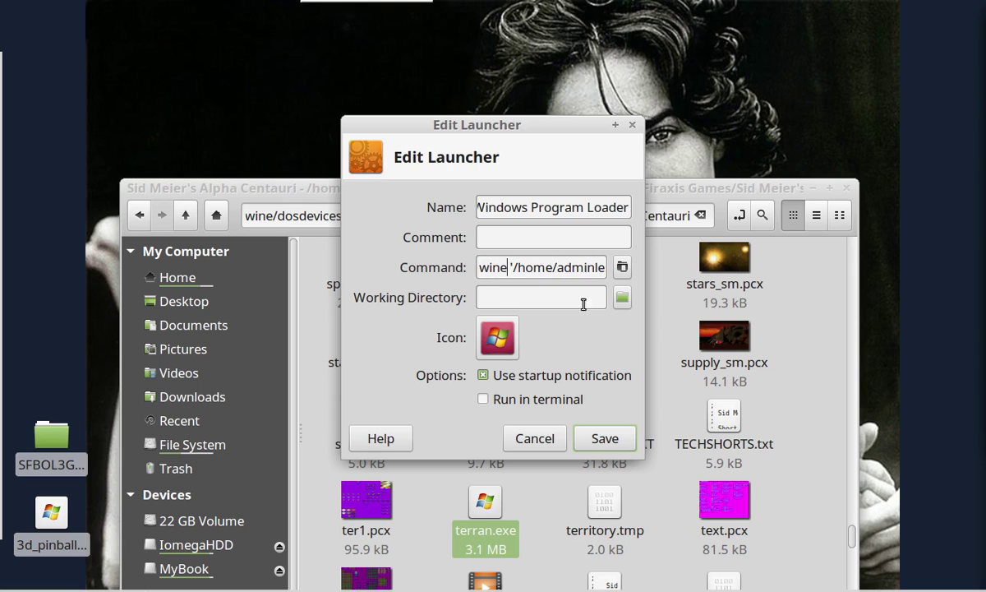
{"action": "left_click", "coordinate": [623, 434]}
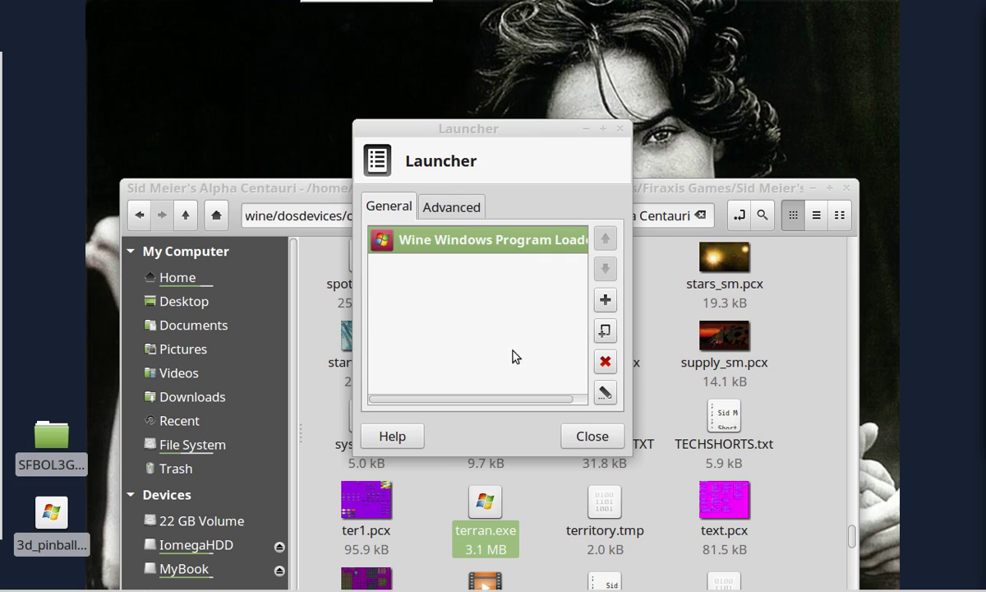
{"action": "mouse_move", "coordinate": [399, 7]}
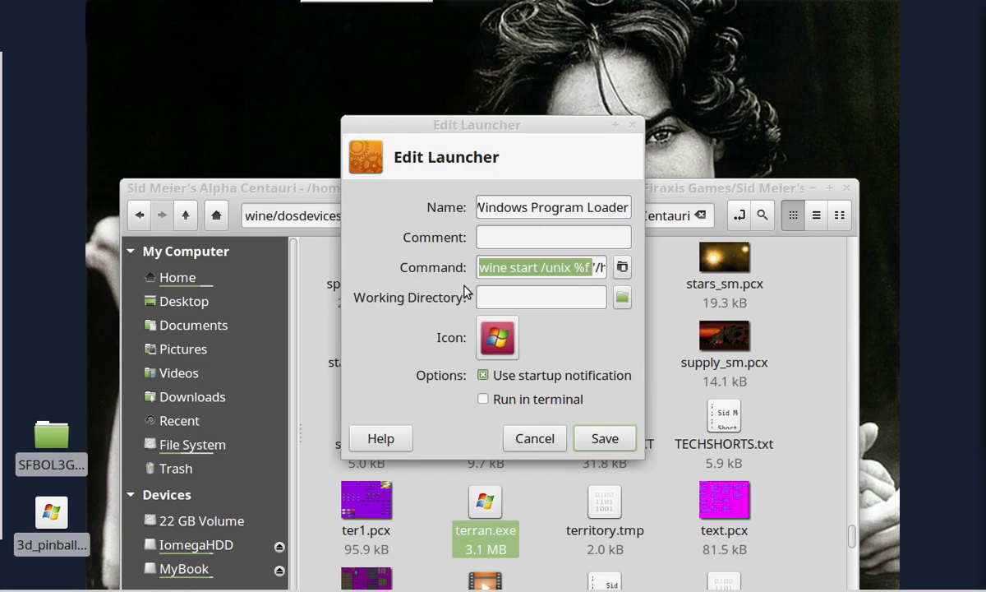
- Adjust the command to 'wine start /unix' before the game path, checking the system Wine entry, and save
{"action": "left_click", "coordinate": [504, 267]}
{"action": "left_click", "coordinate": [540, 267]}
{"action": "left_click", "coordinate": [571, 267]}
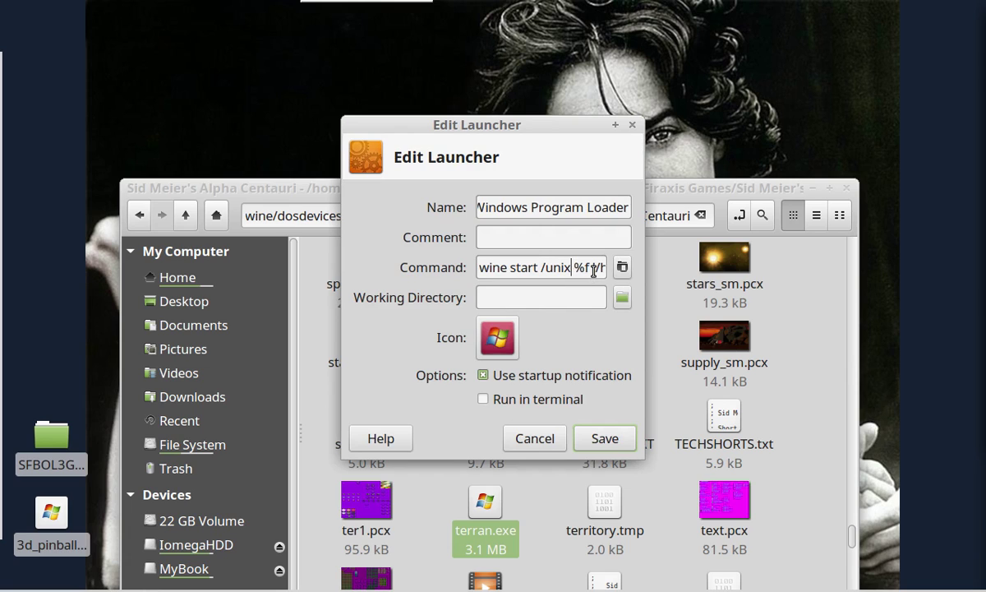
{"action": "left_click_drag", "start_coordinate": [588, 267], "coordinate": [477, 267]}
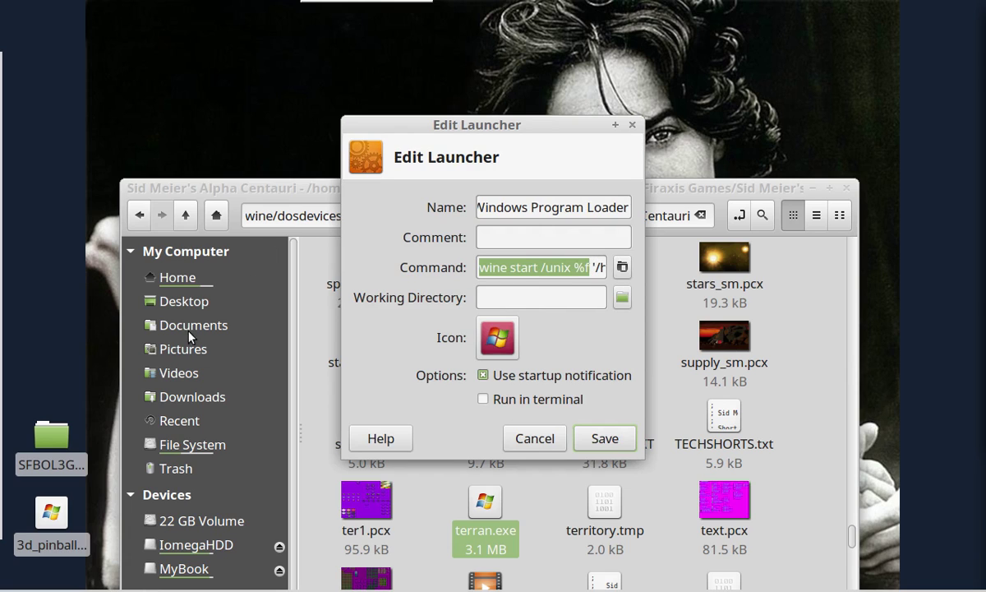
{"action": "left_click", "coordinate": [33, 576]}
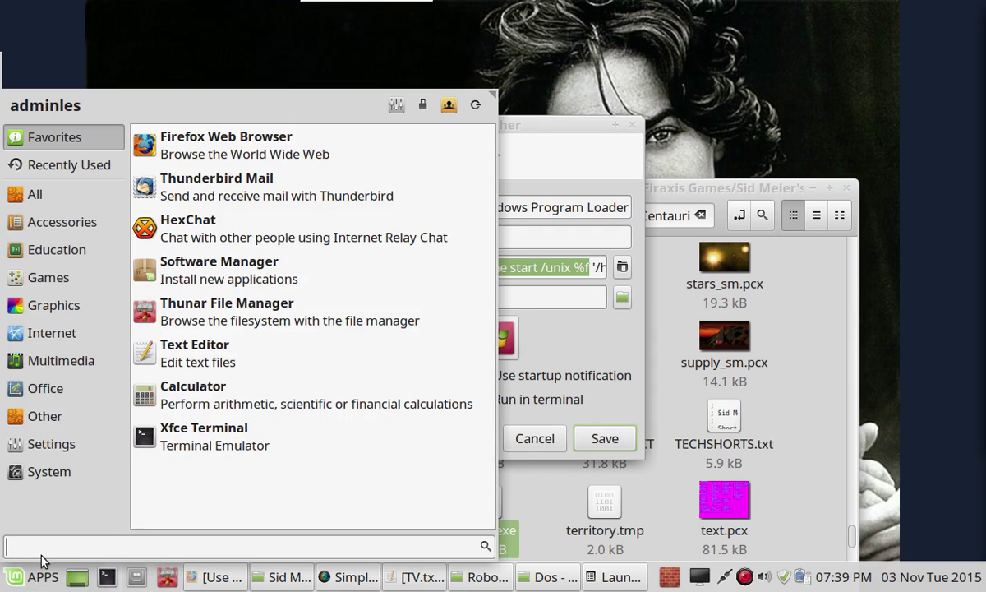
{"action": "left_click", "coordinate": [47, 418]}
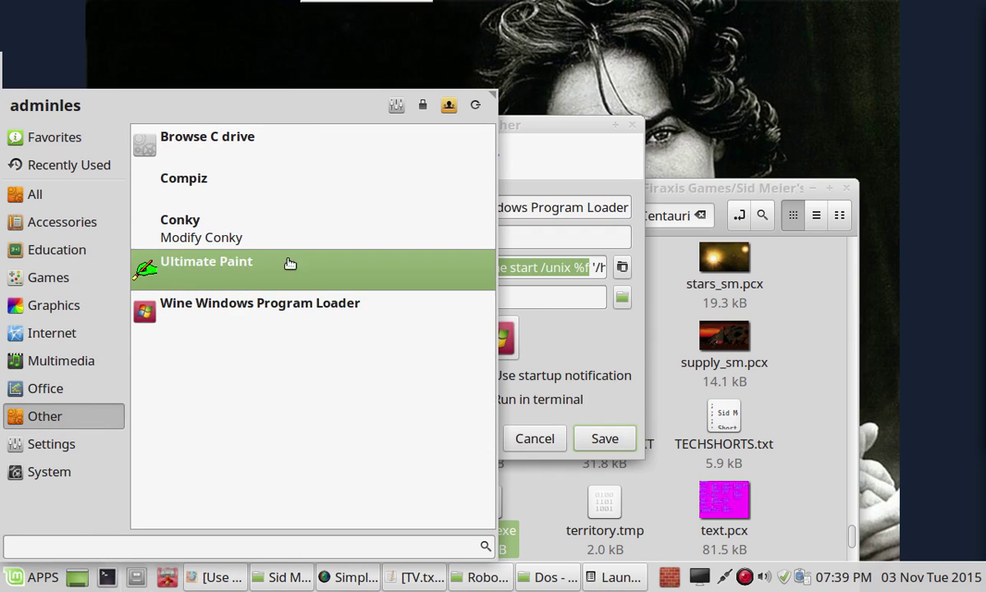
{"action": "left_click", "coordinate": [325, 308]}
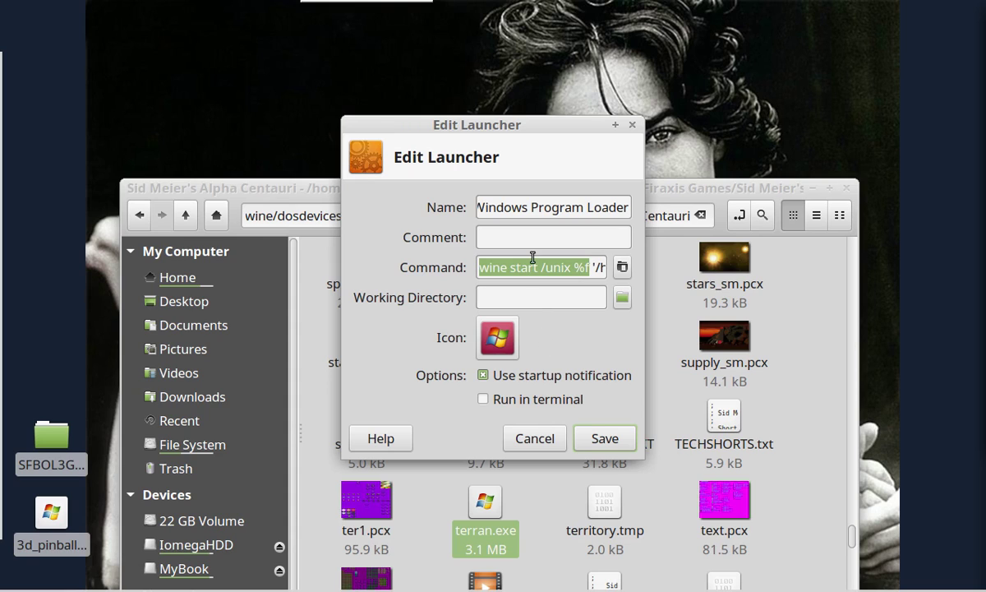
{"action": "left_click", "coordinate": [479, 265]}
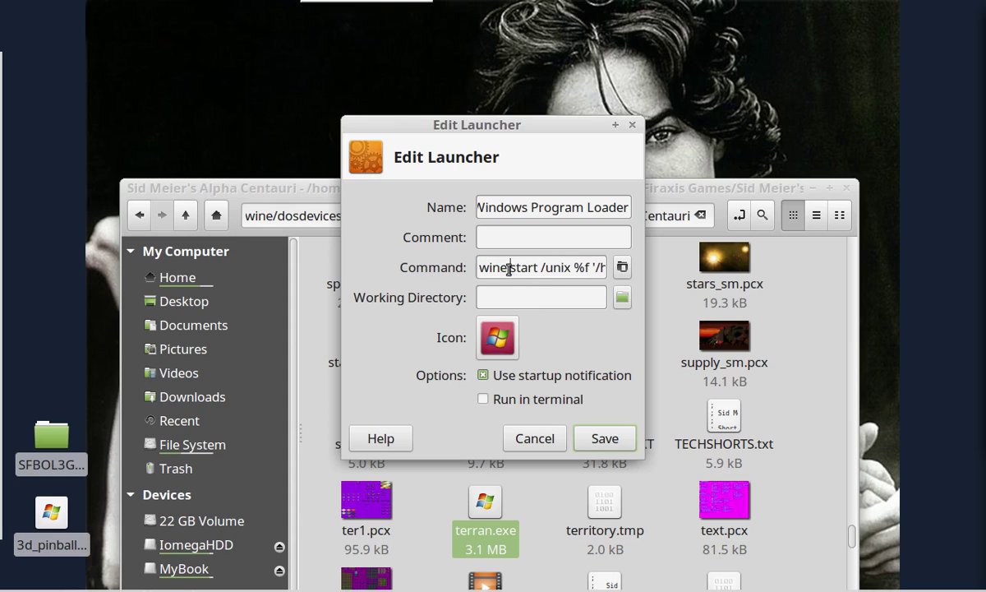
{"action": "left_click", "coordinate": [578, 267]}
{"action": "left_click", "coordinate": [623, 442]}
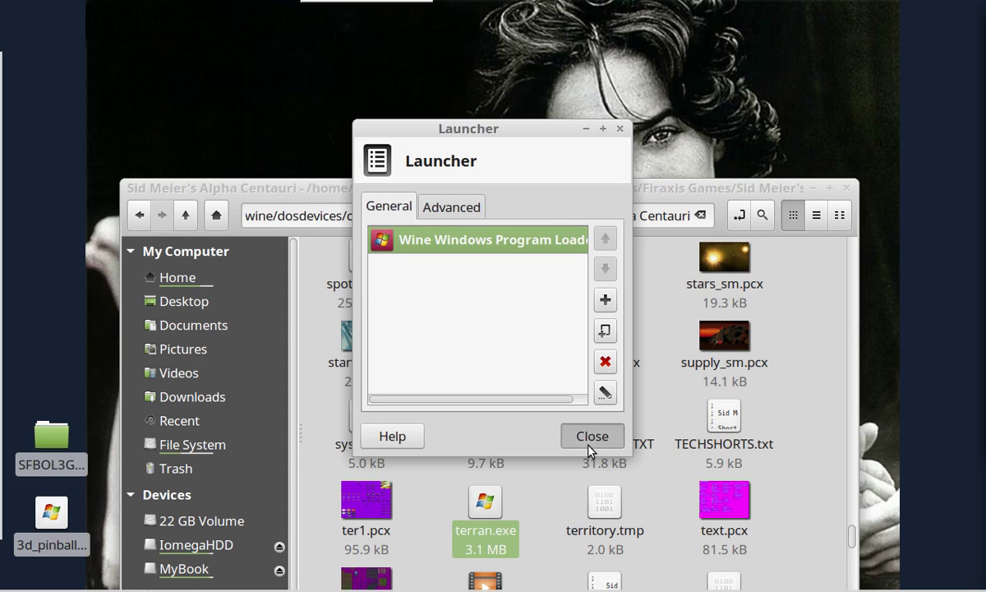
- Close the launcher properties and reveal the auto-hidden top and left panels
{"action": "left_click", "coordinate": [589, 440]}
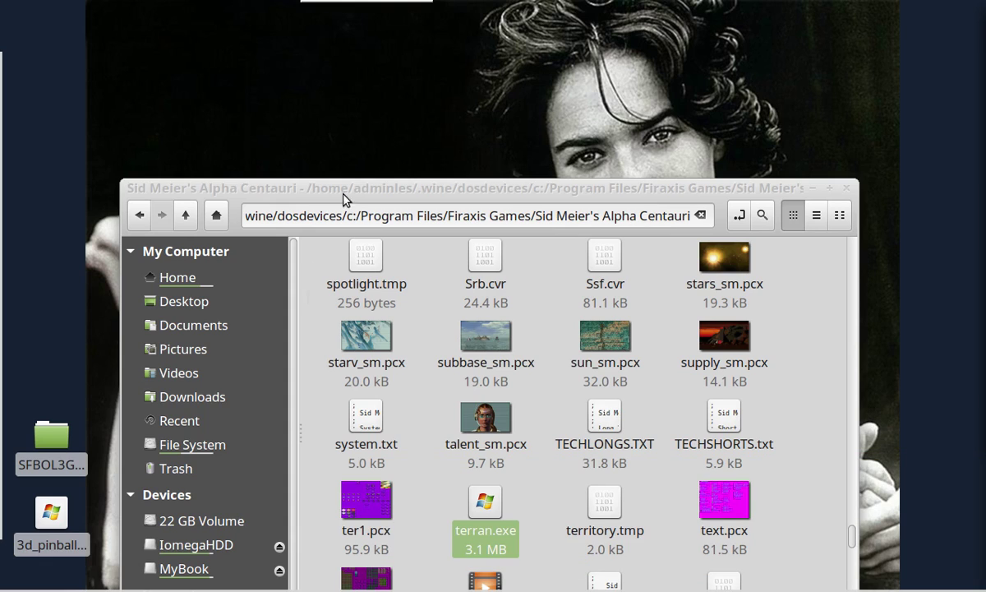
{"action": "mouse_move", "coordinate": [428, 5]}
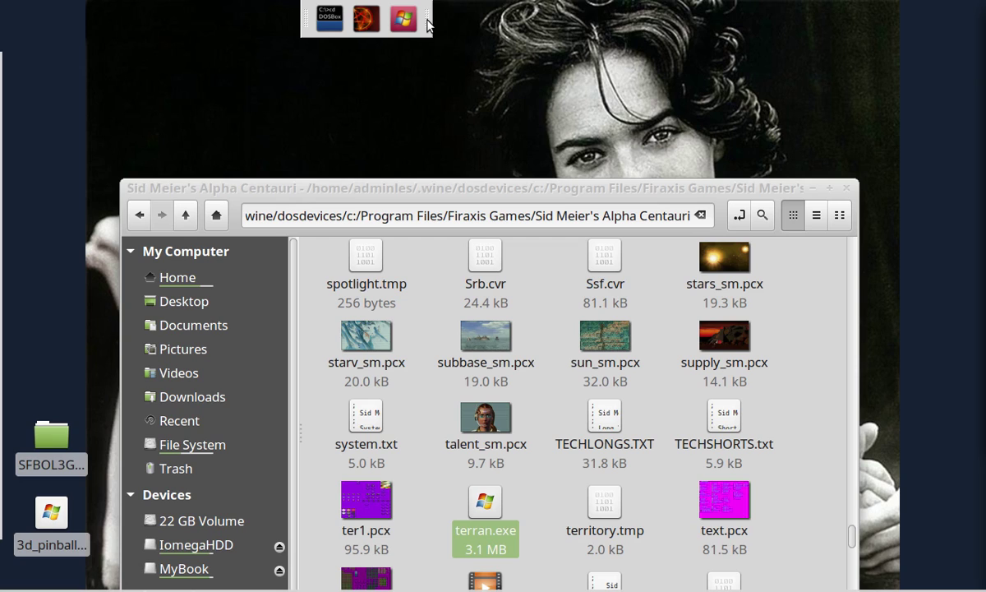
{"action": "mouse_move", "coordinate": [2, 150]}
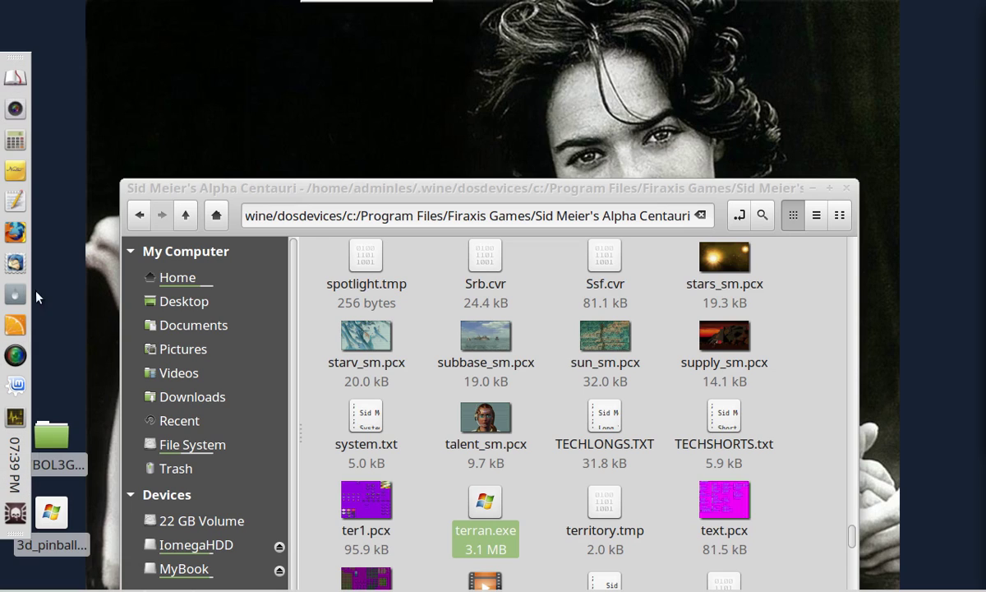
{"action": "right_click", "coordinate": [14, 518]}
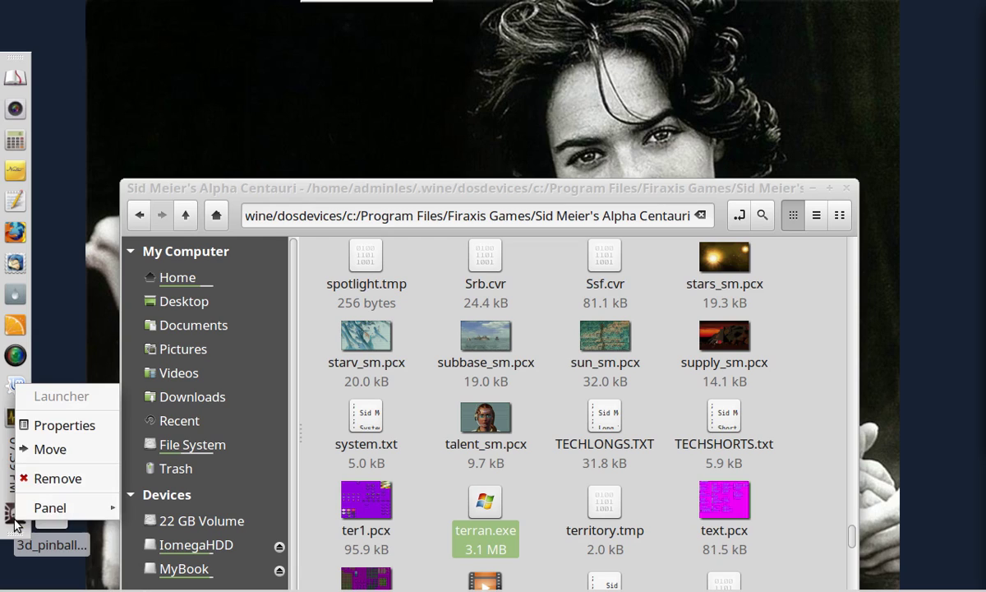
{"action": "left_click", "coordinate": [64, 424]}
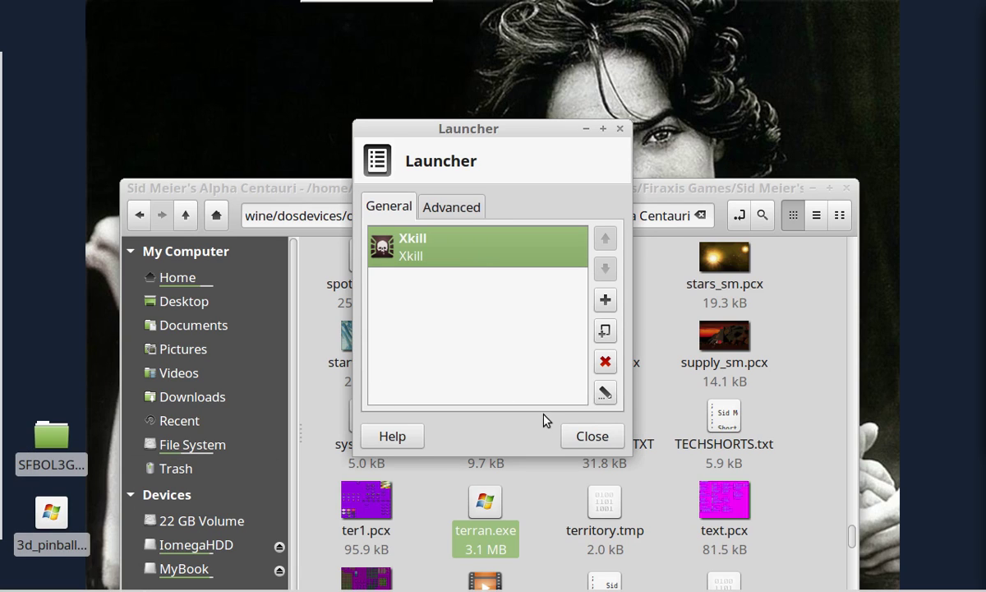
{"action": "left_click", "coordinate": [606, 398]}
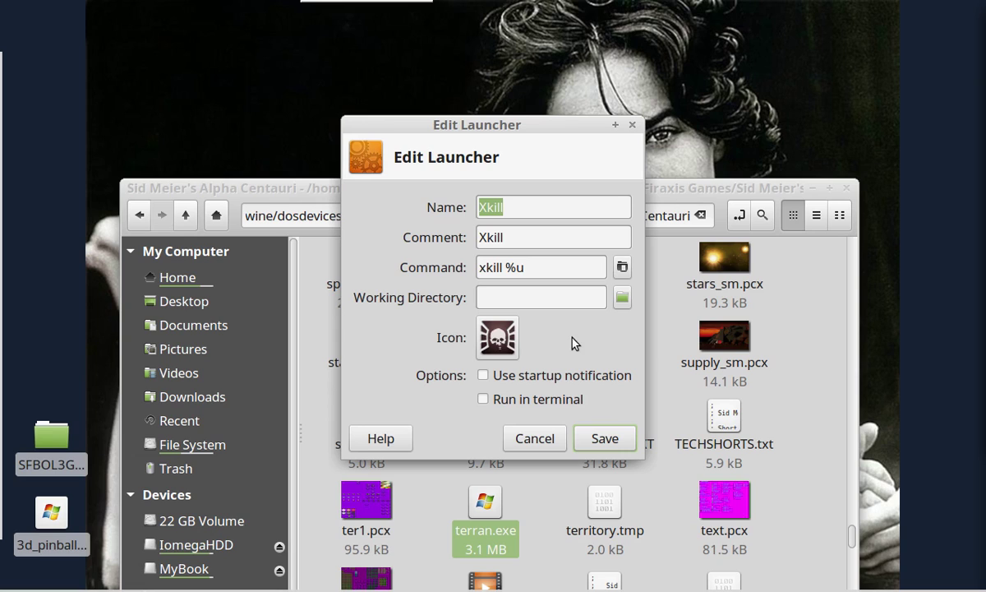
{"action": "double_click", "coordinate": [513, 267]}
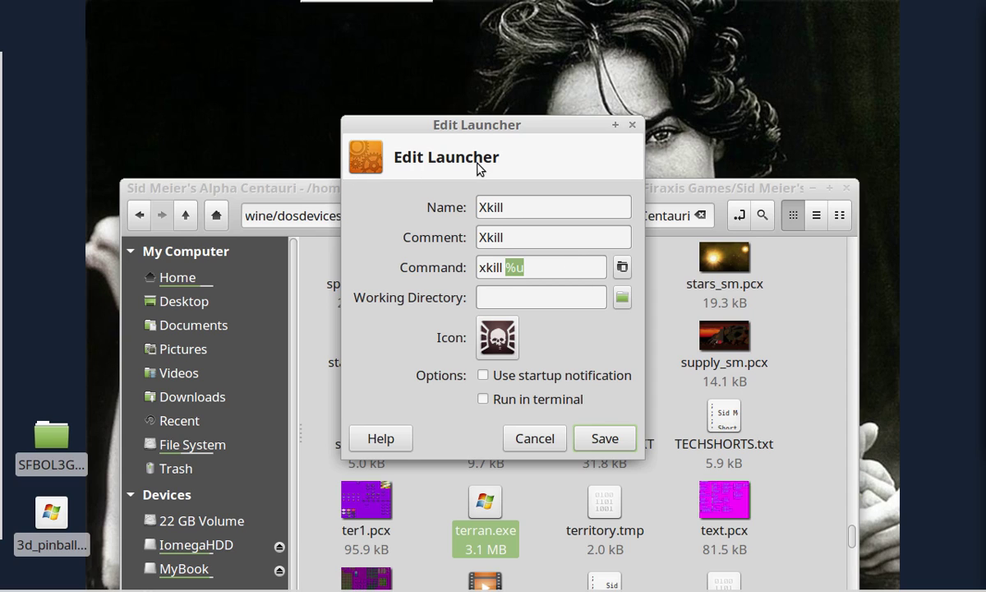
{"action": "left_click", "coordinate": [516, 436]}
{"action": "left_click", "coordinate": [585, 435]}
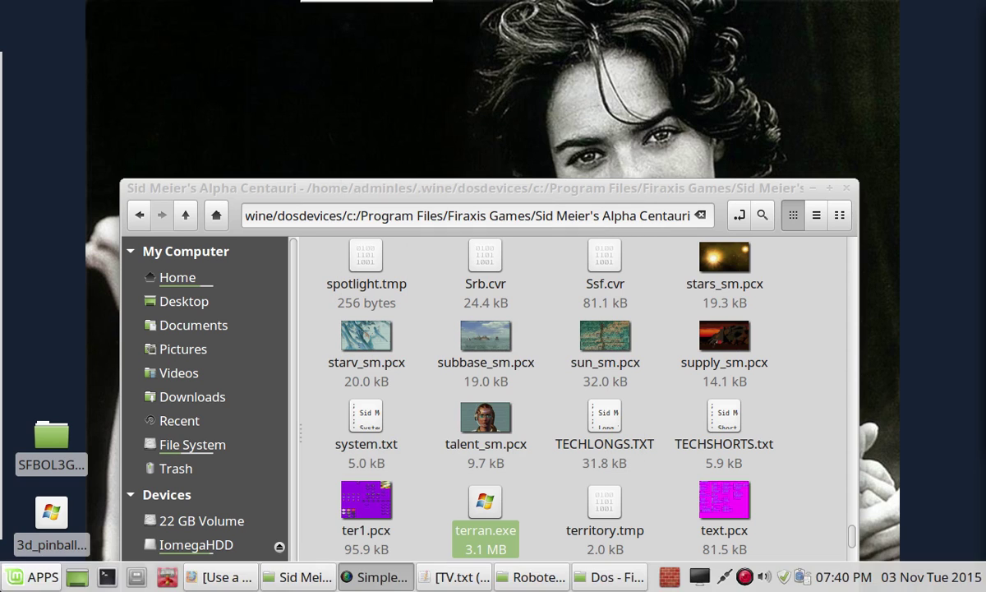
{"action": "mouse_move", "coordinate": [7, 515]}
{"action": "right_click", "coordinate": [15, 417]}
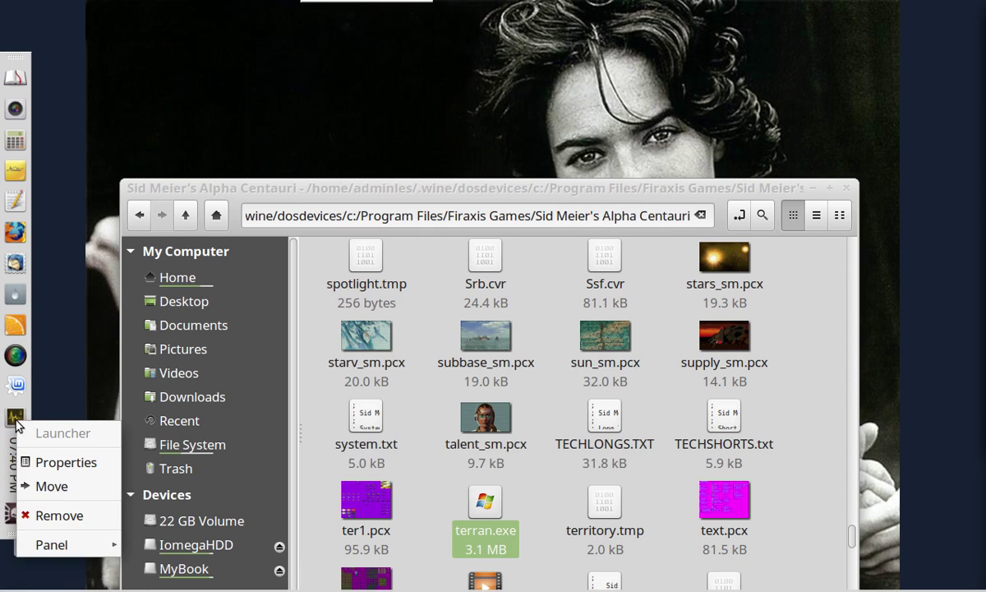
{"action": "mouse_move", "coordinate": [68, 541]}
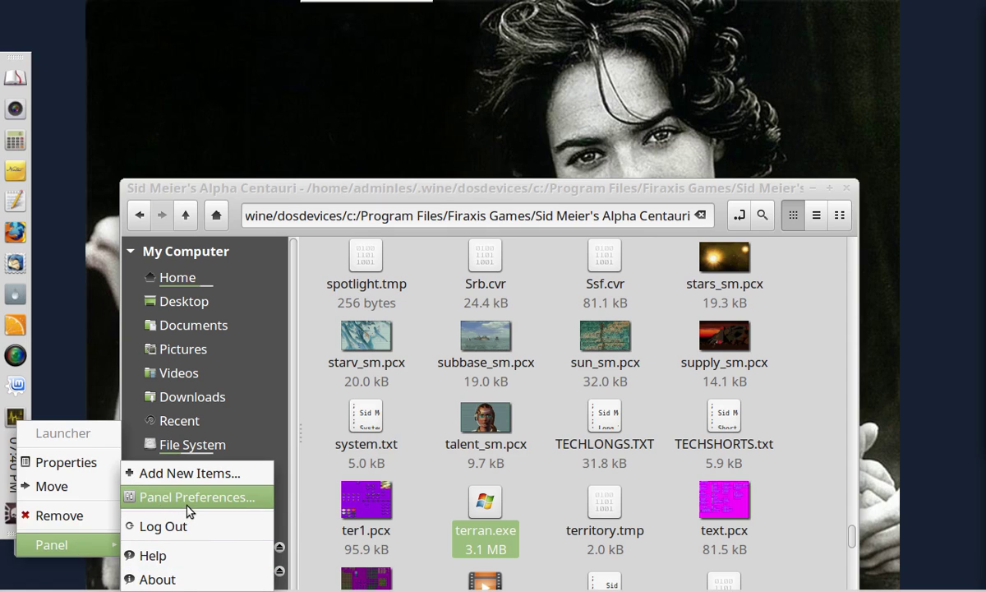
{"action": "left_click", "coordinate": [62, 462]}
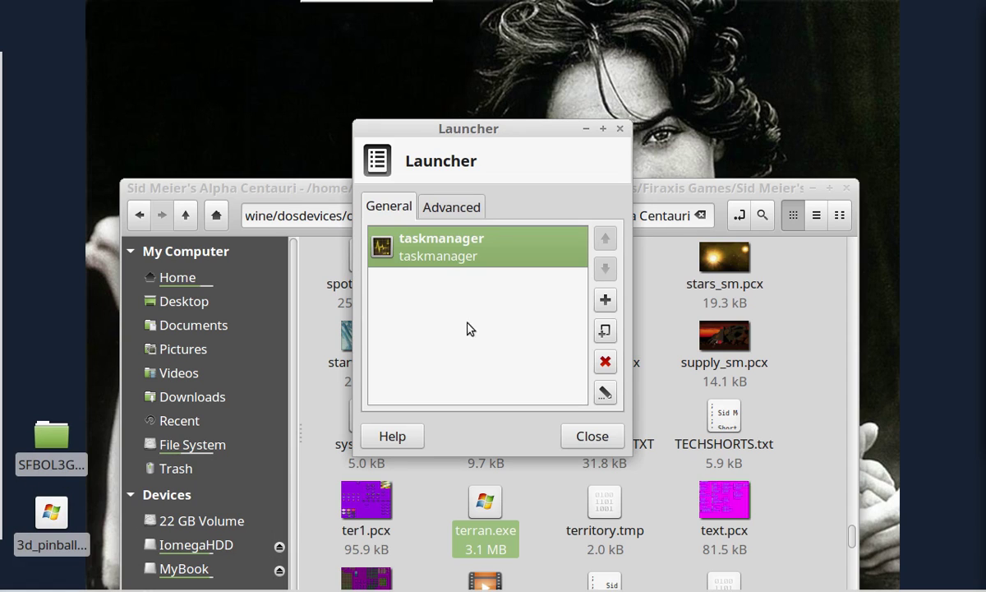
{"action": "left_click", "coordinate": [605, 393]}
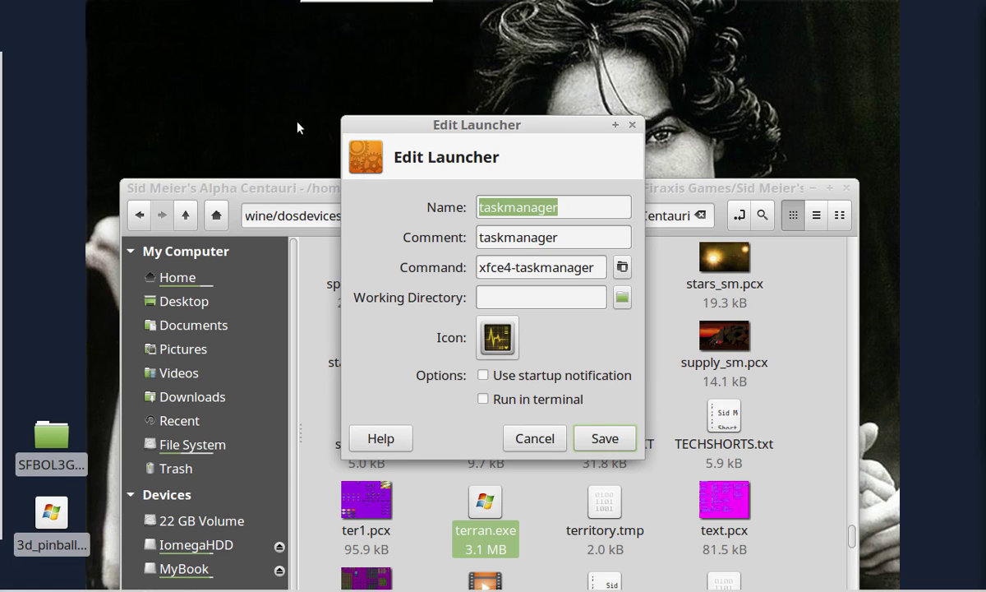
{"action": "left_click", "coordinate": [535, 267]}
{"action": "left_click", "coordinate": [538, 438]}
{"action": "left_click", "coordinate": [575, 435]}
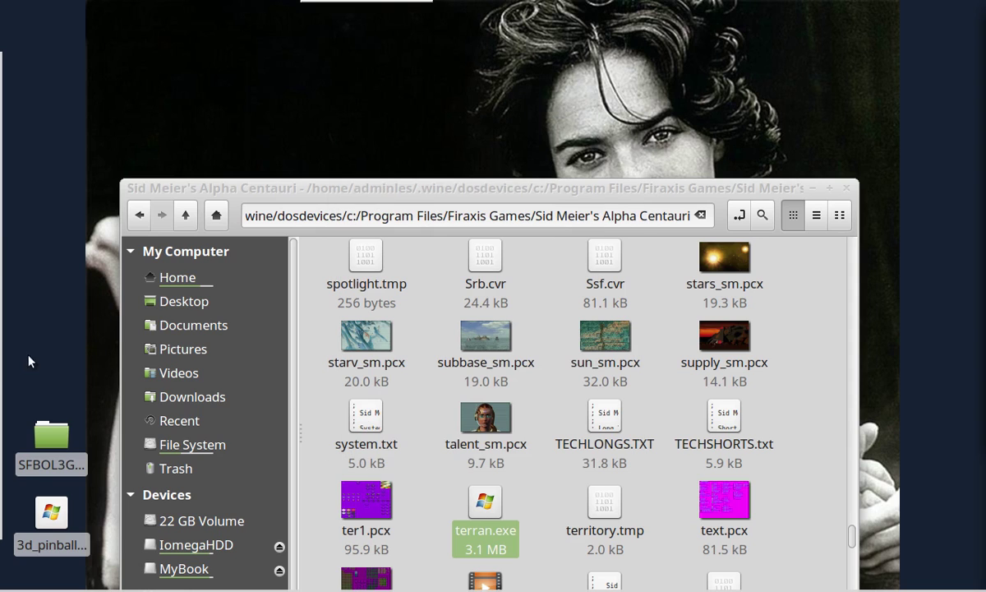
{"action": "mouse_move", "coordinate": [3, 265]}
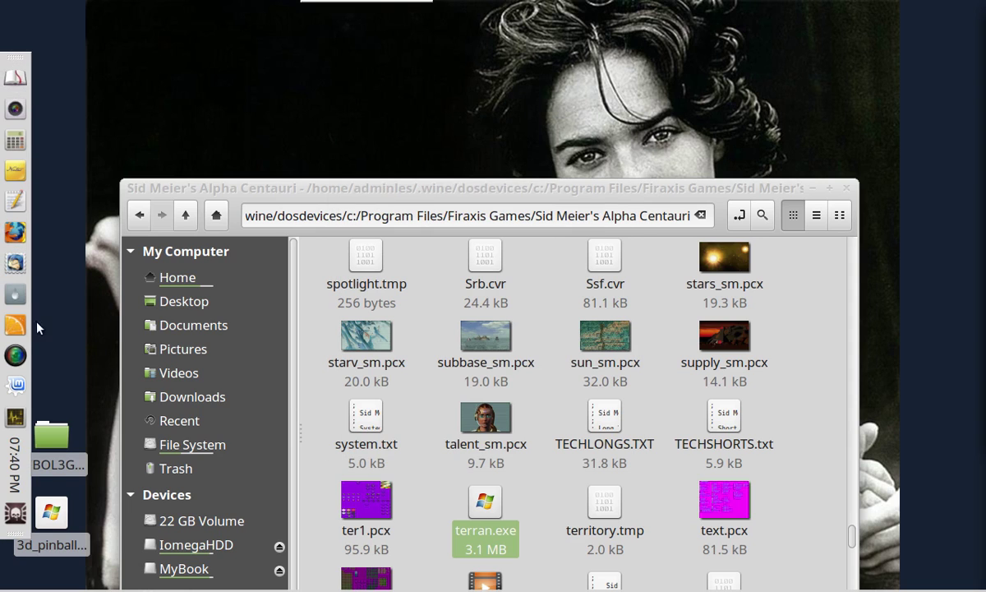
{"action": "mouse_move", "coordinate": [3, 470]}
{"action": "mouse_move", "coordinate": [406, 3]}
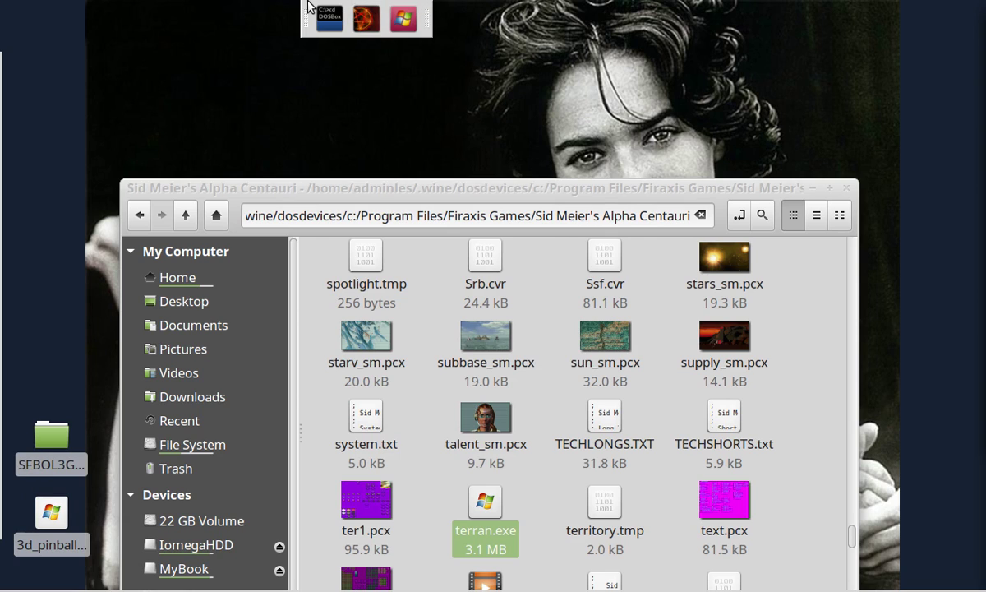